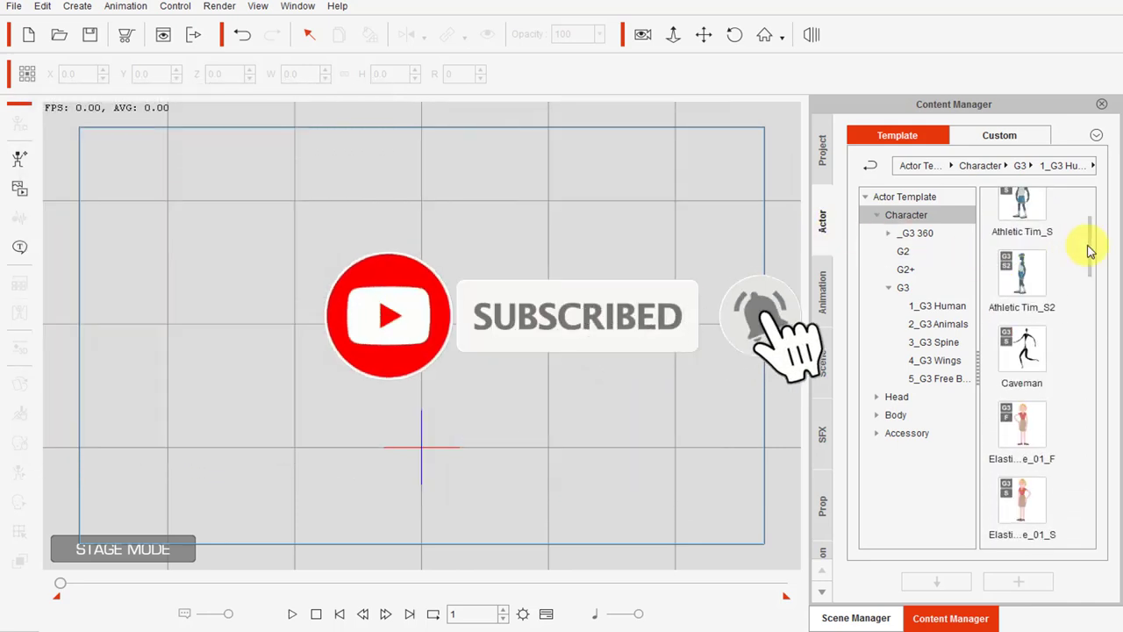
Add the front-facing man in the black shirt and blue jeans from the G3 Human character templates to the stage.
{"action": "left_click_drag", "start_coordinate": [1088, 252], "coordinate": [1102, 324]}
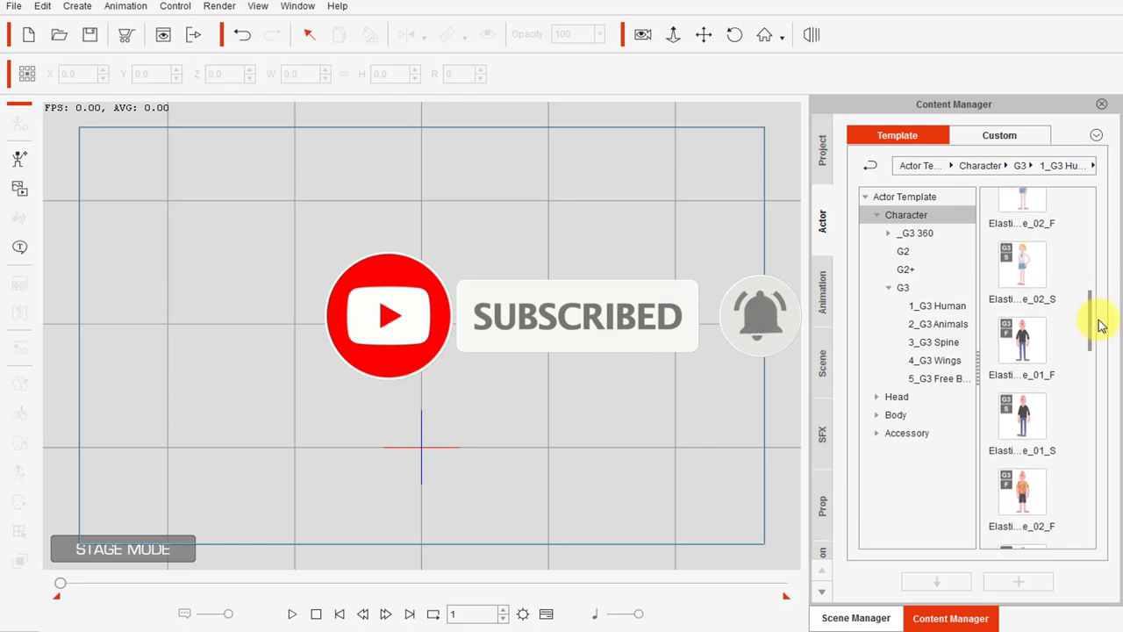
{"action": "double_click", "coordinate": [1023, 340]}
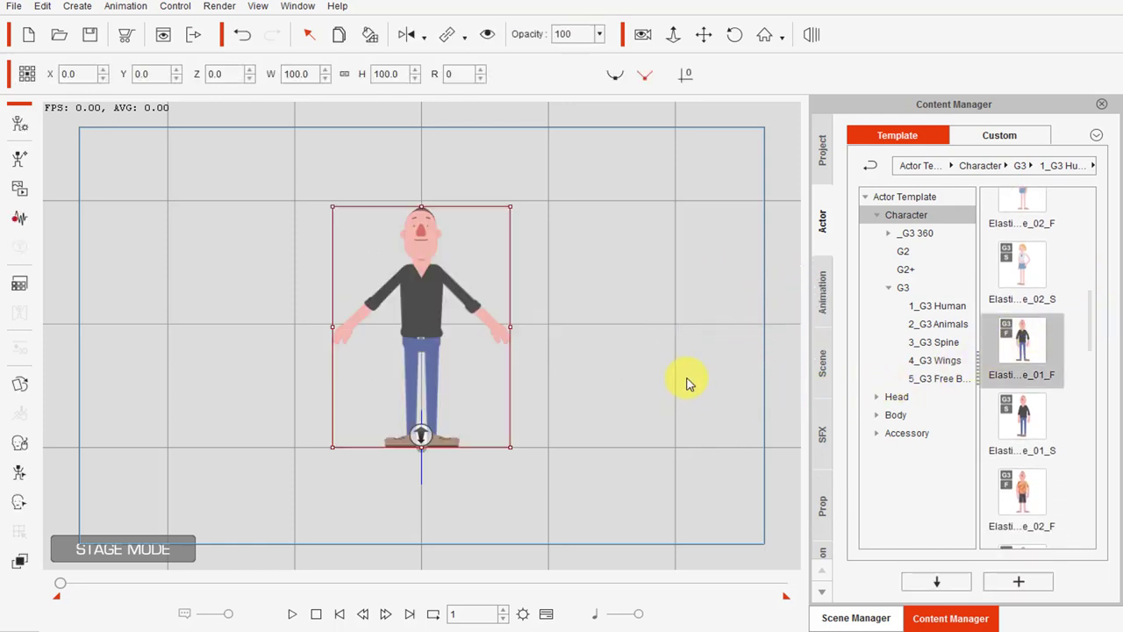
{"action": "left_click", "coordinate": [29, 127]}
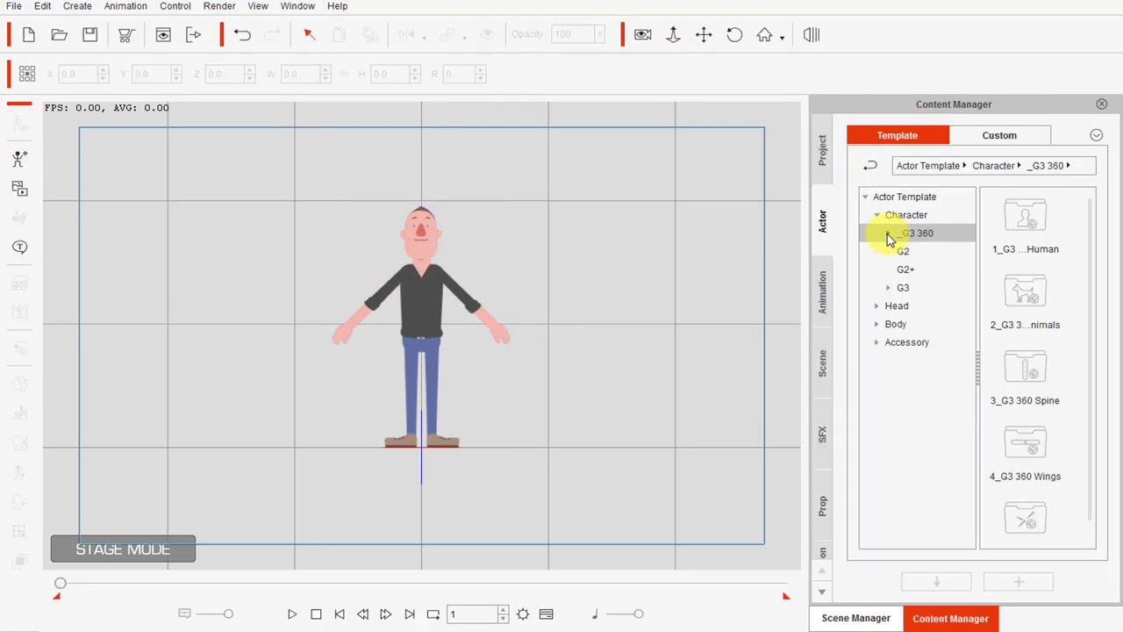
Place the Philipp_F character from the G3 360 Human templates beside the first man, at about X -165, Y -21.
{"action": "left_click", "coordinate": [889, 234]}
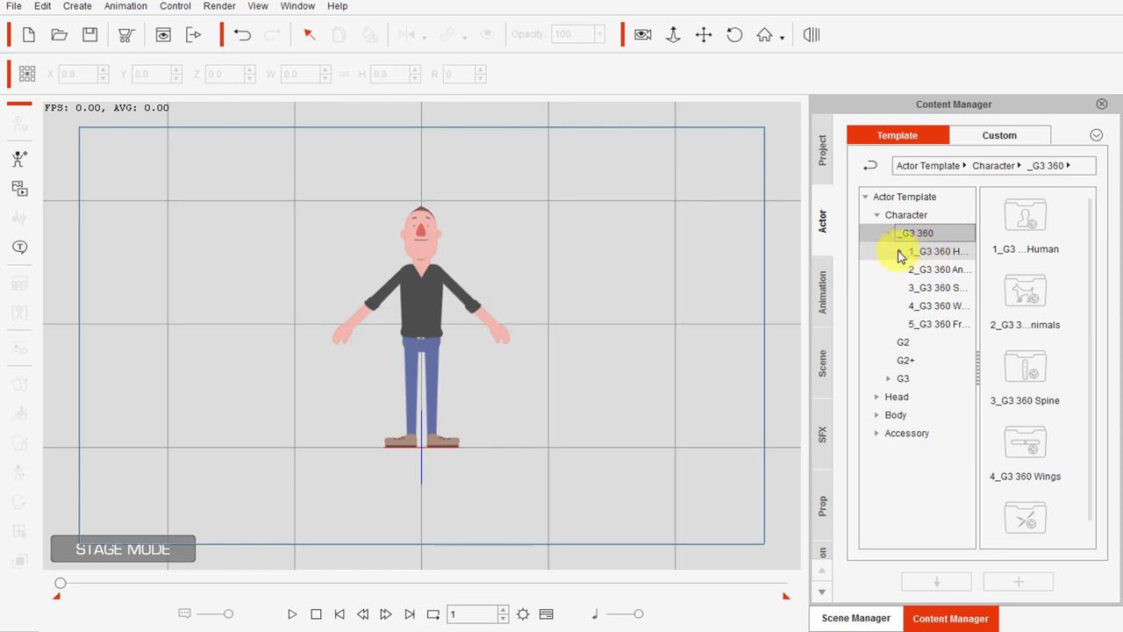
{"action": "double_click", "coordinate": [1029, 220]}
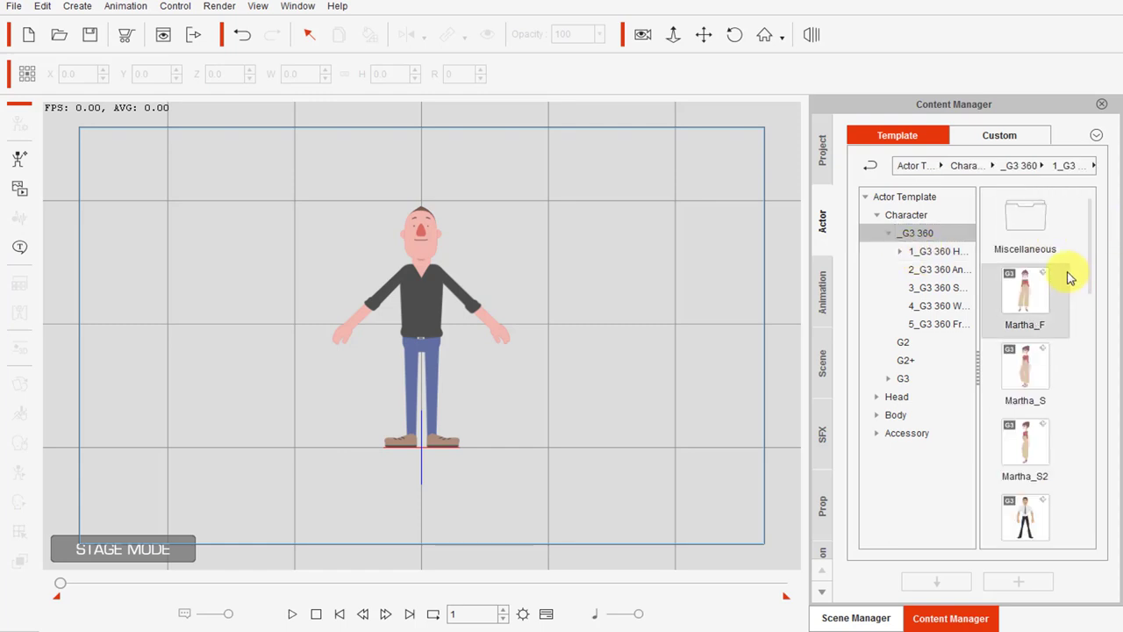
{"action": "scroll", "coordinate": [1070, 278], "scroll_direction": "down", "scroll_amount": 10}
{"action": "left_click_drag", "start_coordinate": [1093, 477], "coordinate": [1091, 307]}
{"action": "left_click_drag", "start_coordinate": [1023, 259], "coordinate": [210, 360]}
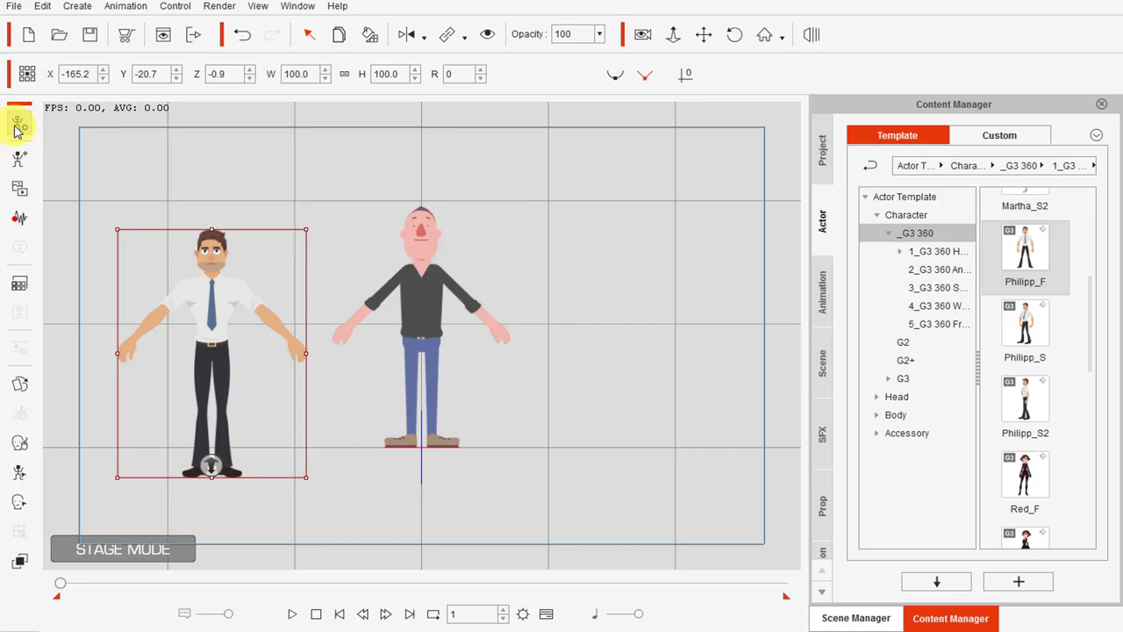
Open the Philipp_F character in Composer mode and check which sprite makes up the front of his hair.
{"action": "key", "text": "F3"}
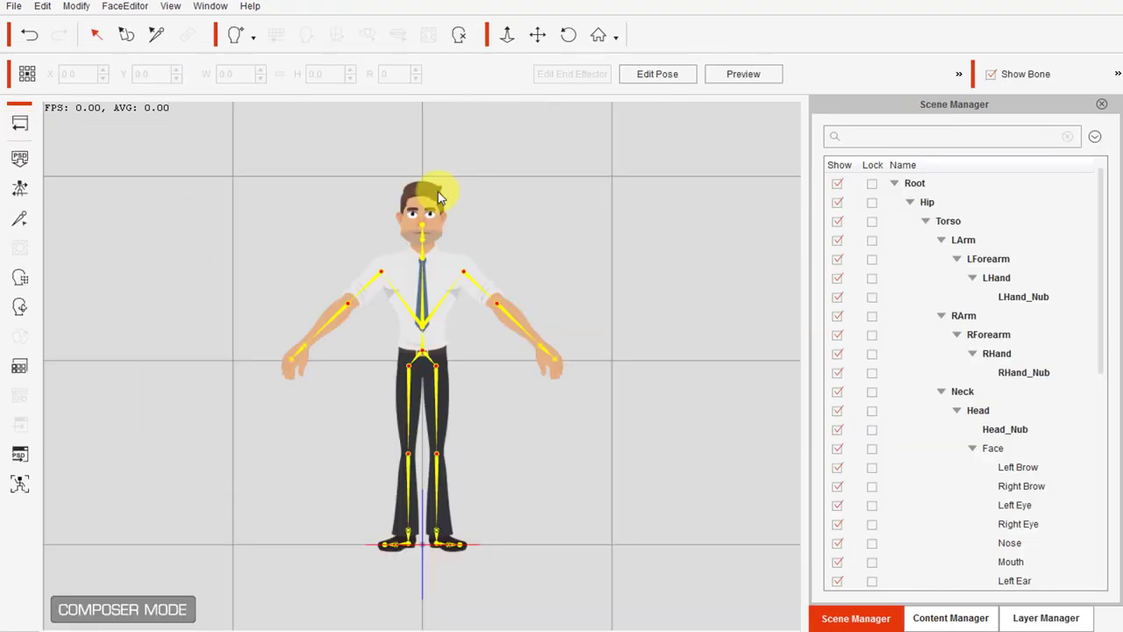
{"action": "left_click", "coordinate": [424, 191]}
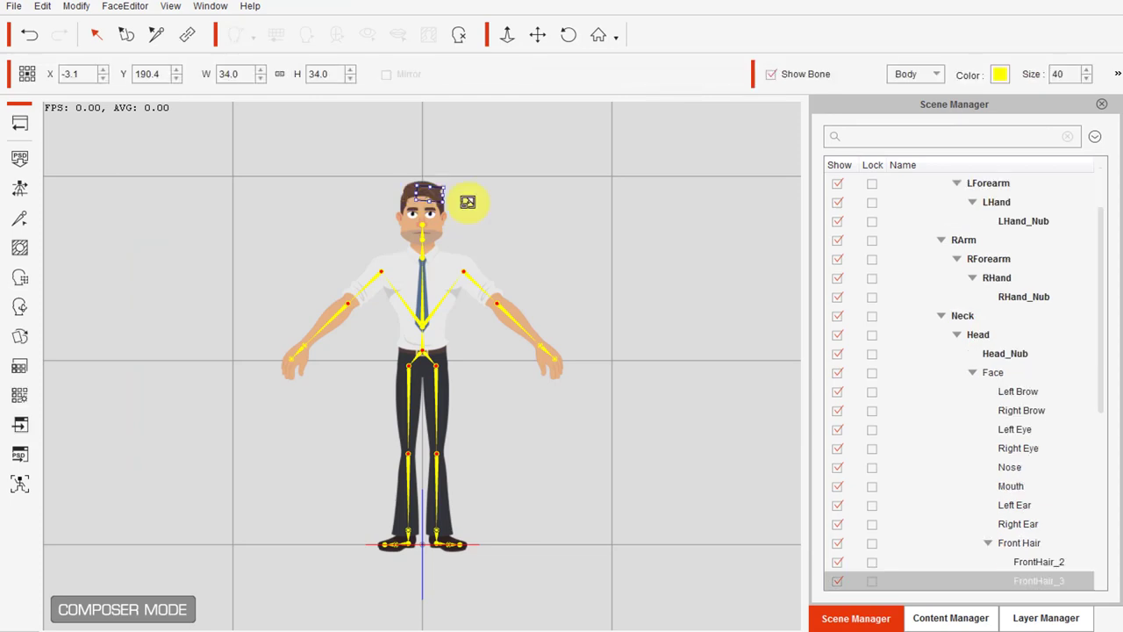
{"action": "left_click", "coordinate": [605, 212]}
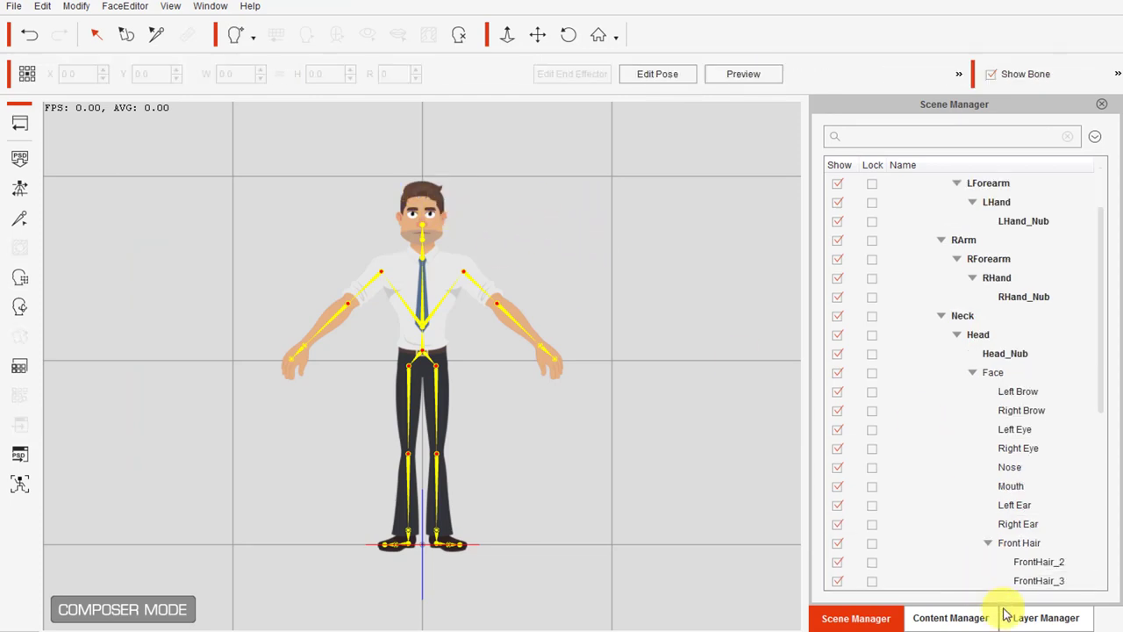
{"action": "left_click", "coordinate": [1043, 618]}
{"action": "left_click", "coordinate": [957, 618]}
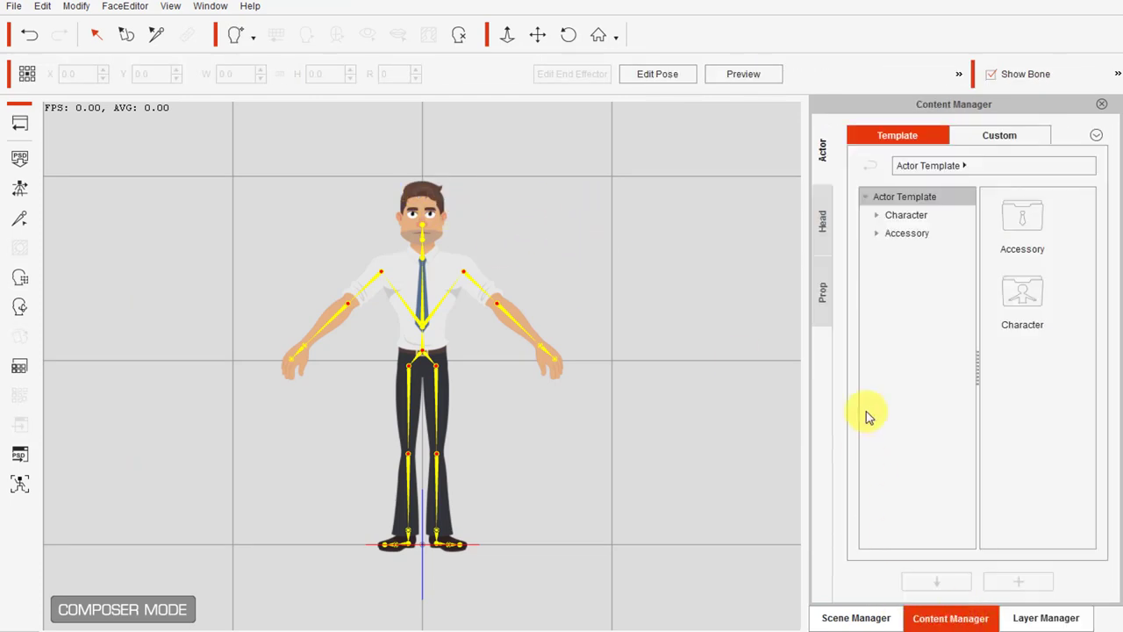
{"action": "left_click", "coordinate": [824, 230]}
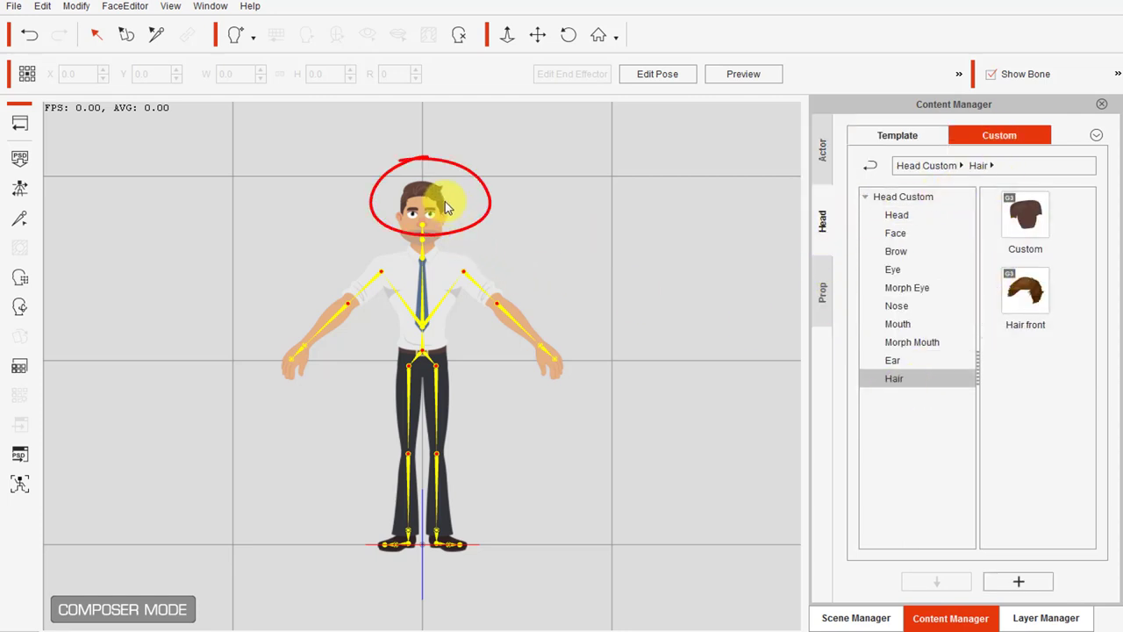
{"action": "left_click", "coordinate": [1020, 583]}
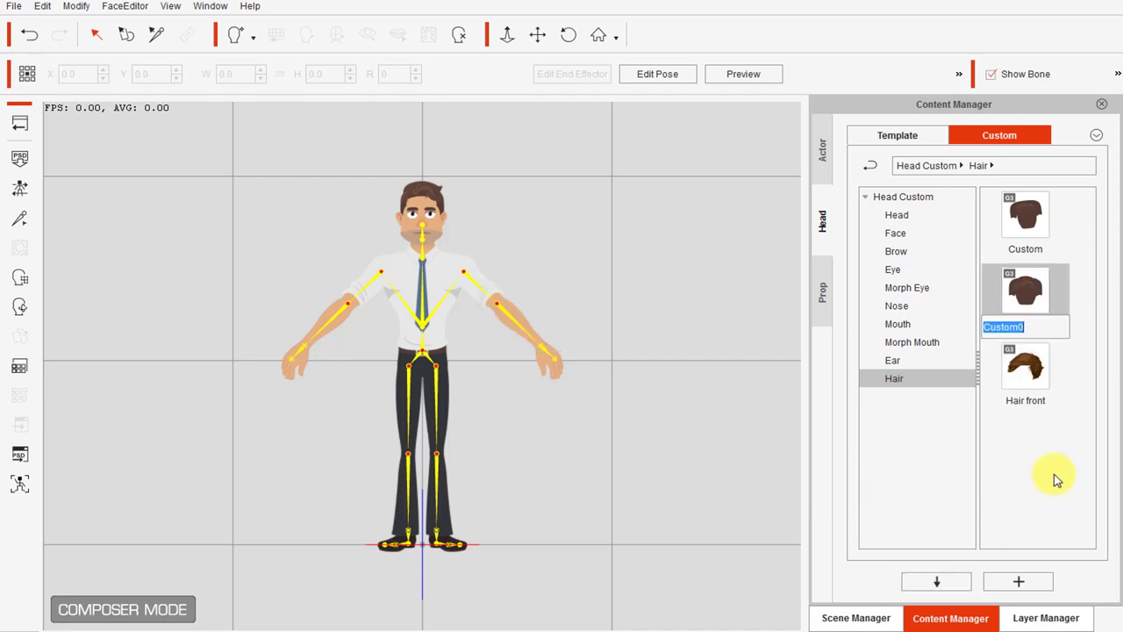
{"action": "left_click", "coordinate": [1046, 437]}
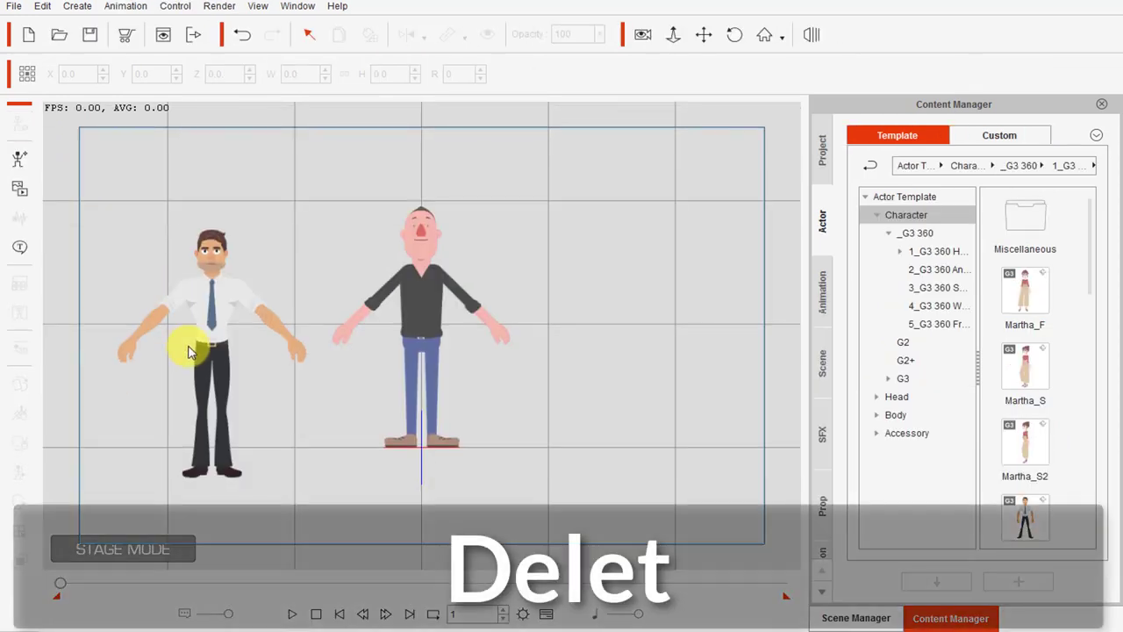
Delete the Philipp_F character from the stage and open the man in the black shirt in Composer mode.
{"action": "left_click", "coordinate": [215, 335]}
{"action": "key", "text": "Delete"}
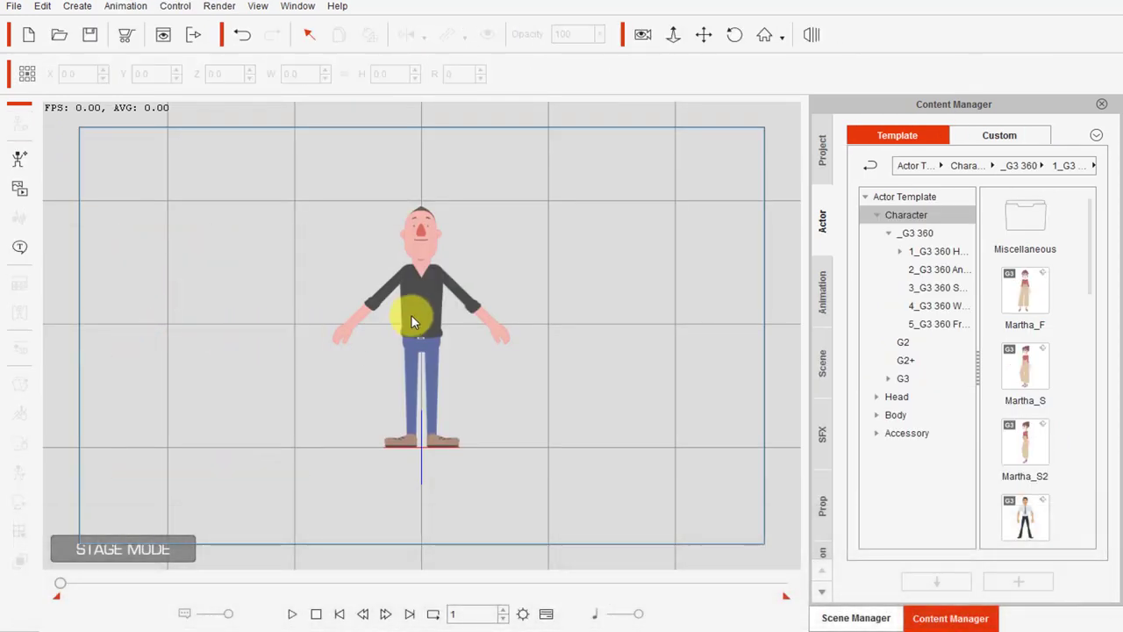
{"action": "left_click", "coordinate": [410, 314]}
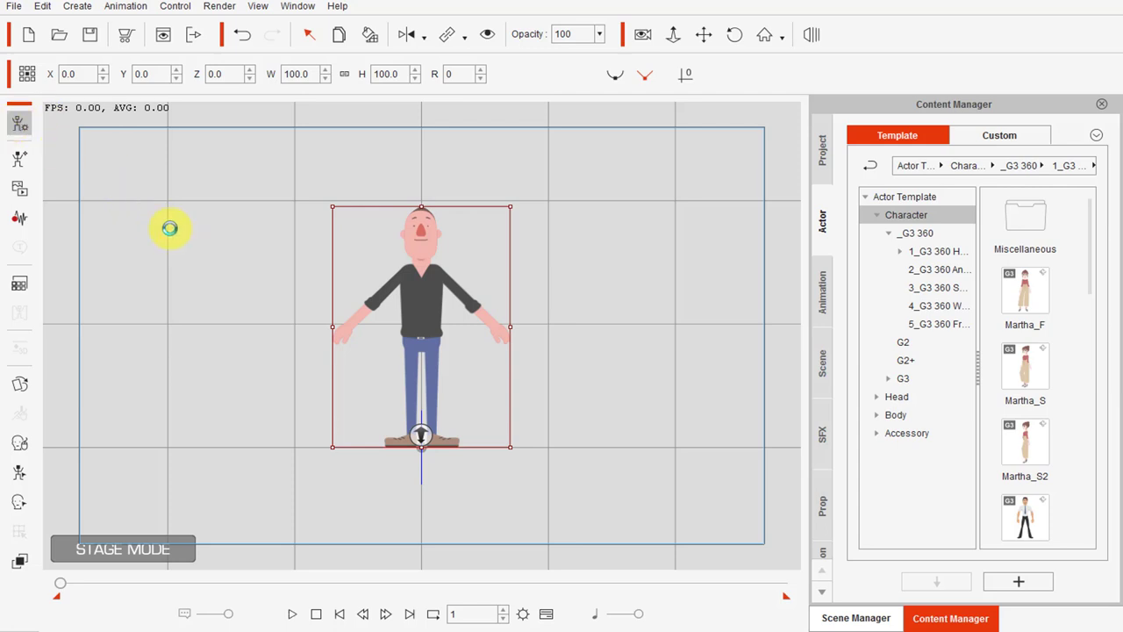
{"action": "key", "text": "ctrl+q"}
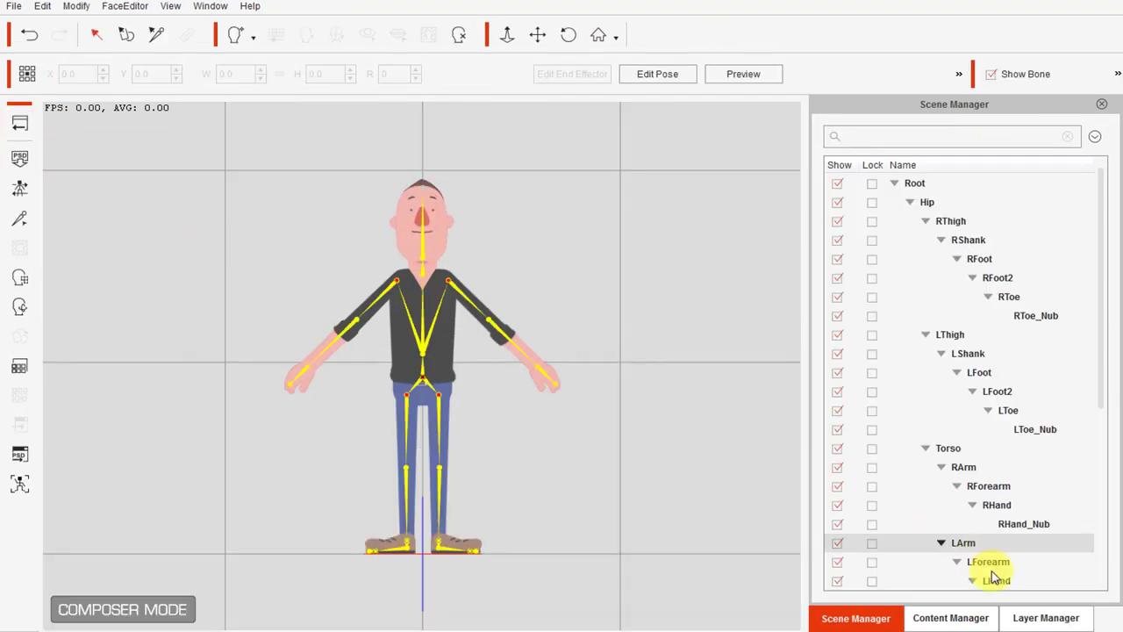
Apply the saved Custom0 hair from the custom Hair library to the man in the black shirt.
{"action": "left_click", "coordinate": [951, 618]}
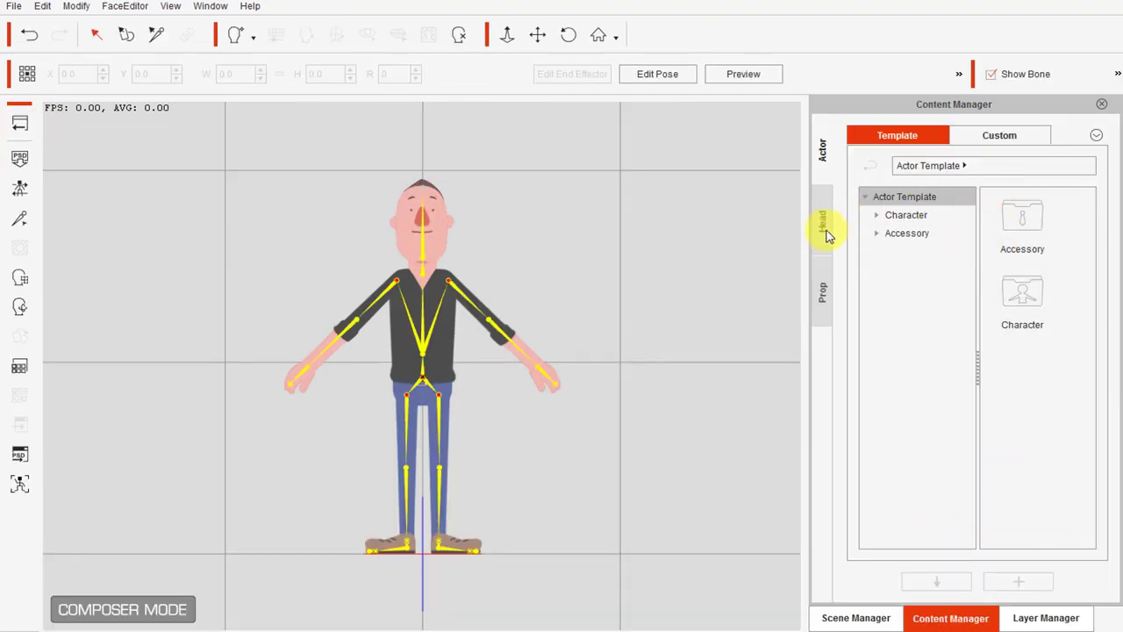
{"action": "left_click", "coordinate": [823, 291]}
{"action": "left_click", "coordinate": [997, 137]}
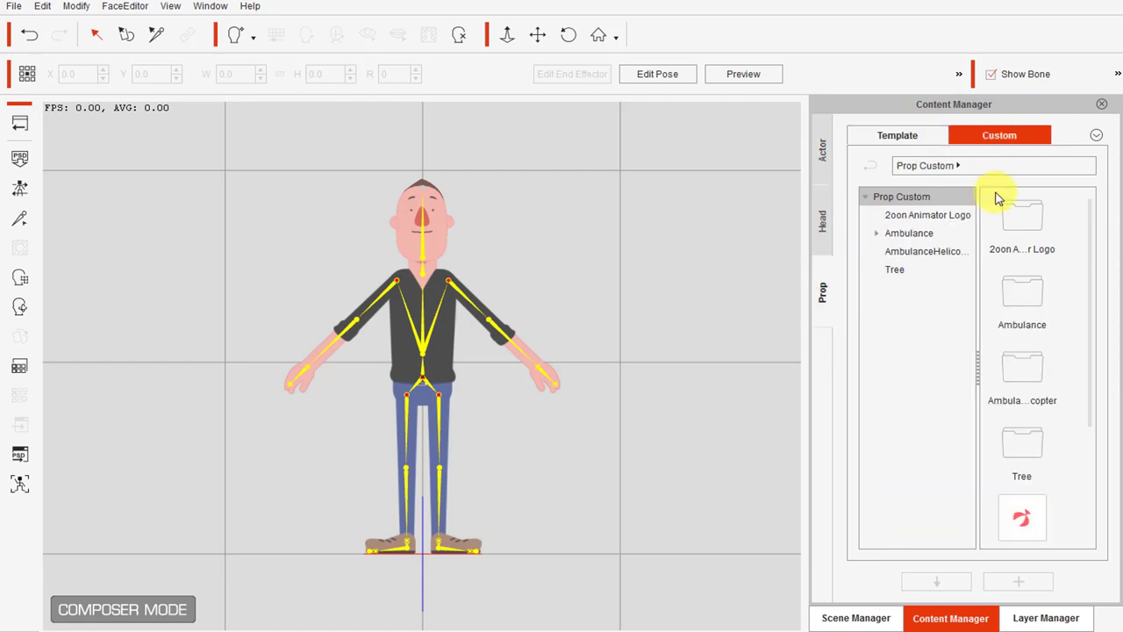
{"action": "left_click", "coordinate": [830, 231]}
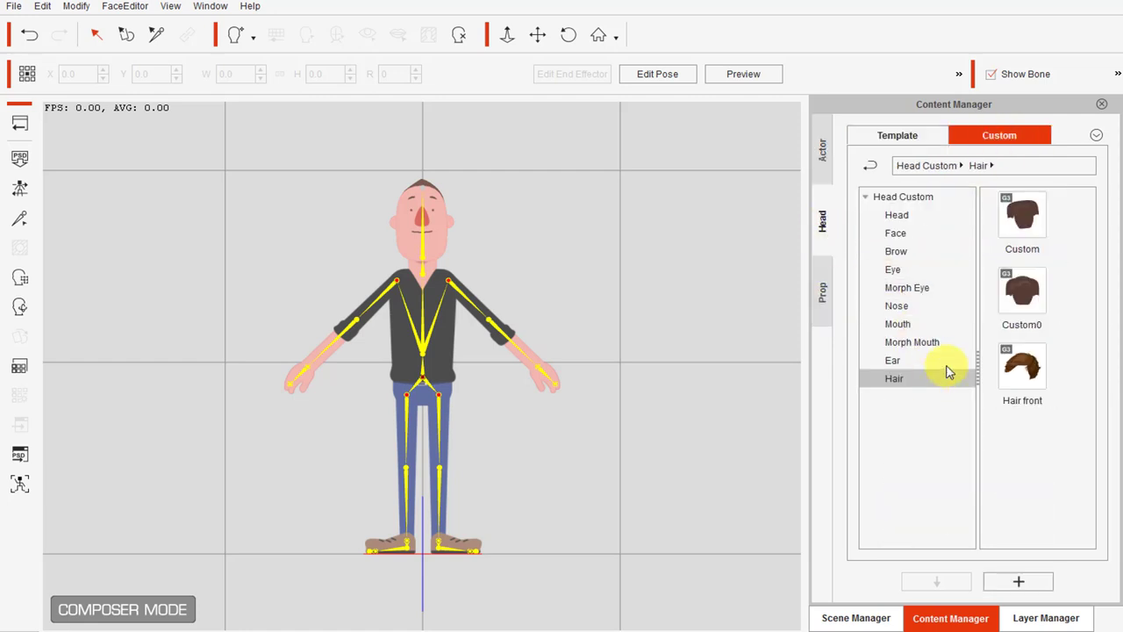
{"action": "double_click", "coordinate": [1025, 298]}
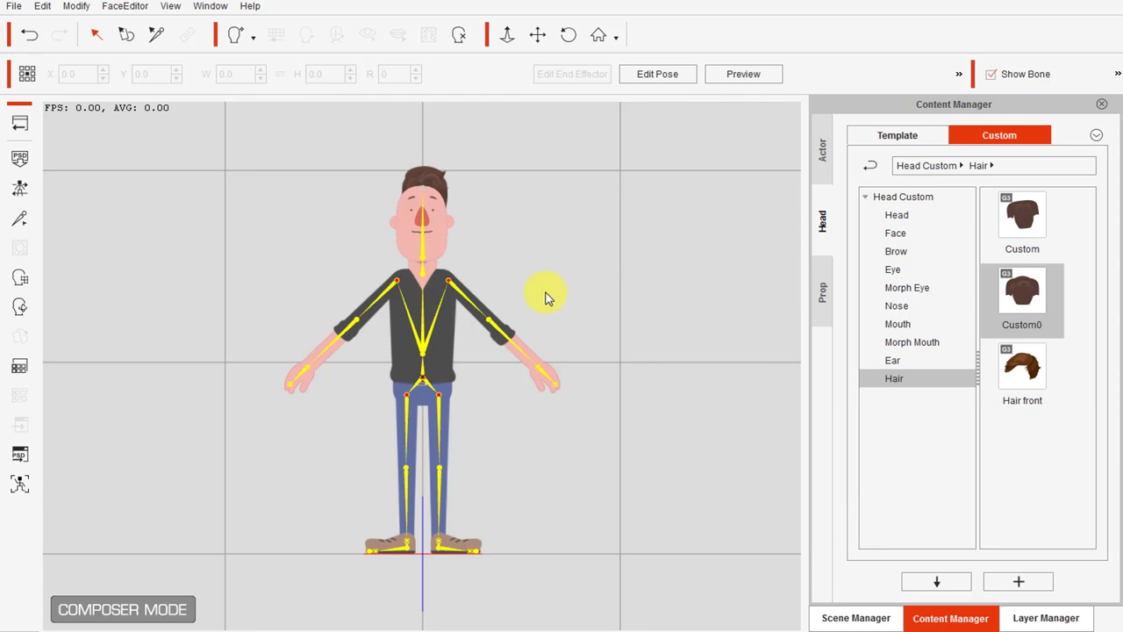
Move the BackHair_2 layer into the Talking Head group, directly above the Face layer.
{"action": "left_click", "coordinate": [1046, 618]}
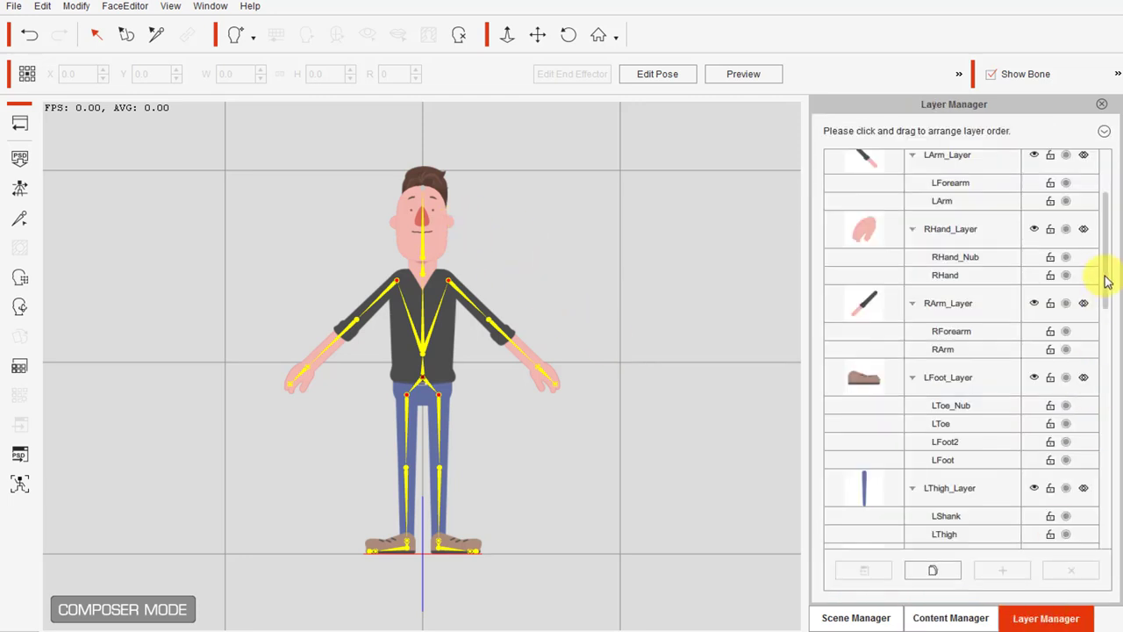
{"action": "left_click_drag", "start_coordinate": [1106, 281], "coordinate": [1112, 476]}
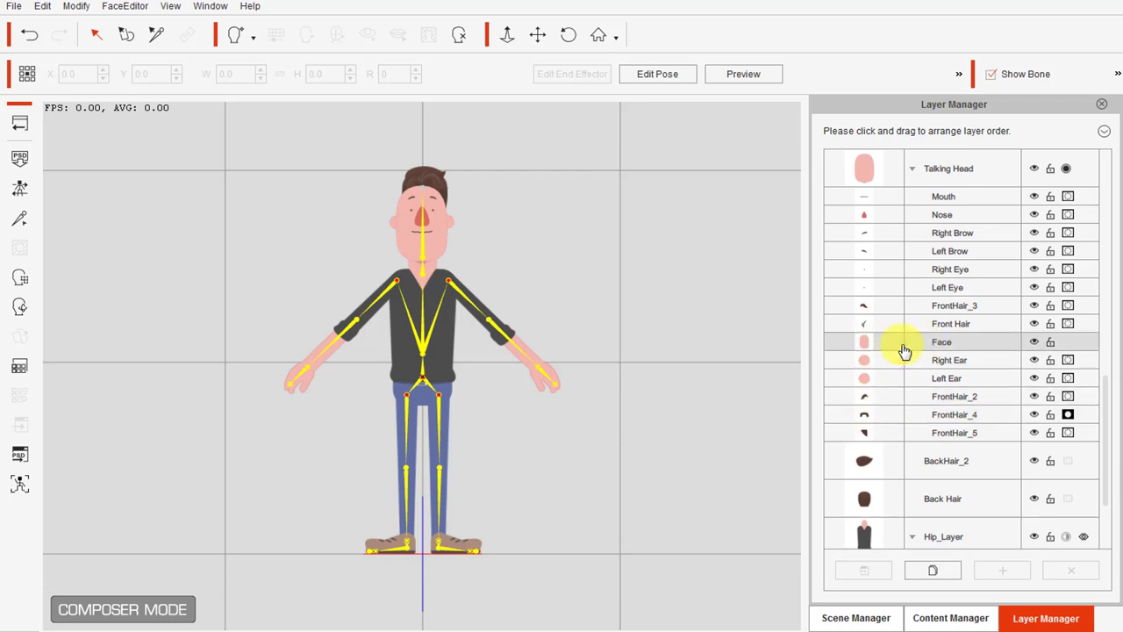
{"action": "left_click", "coordinate": [864, 496]}
{"action": "left_click_drag", "start_coordinate": [945, 474], "coordinate": [945, 359]}
{"action": "left_click", "coordinate": [887, 474]}
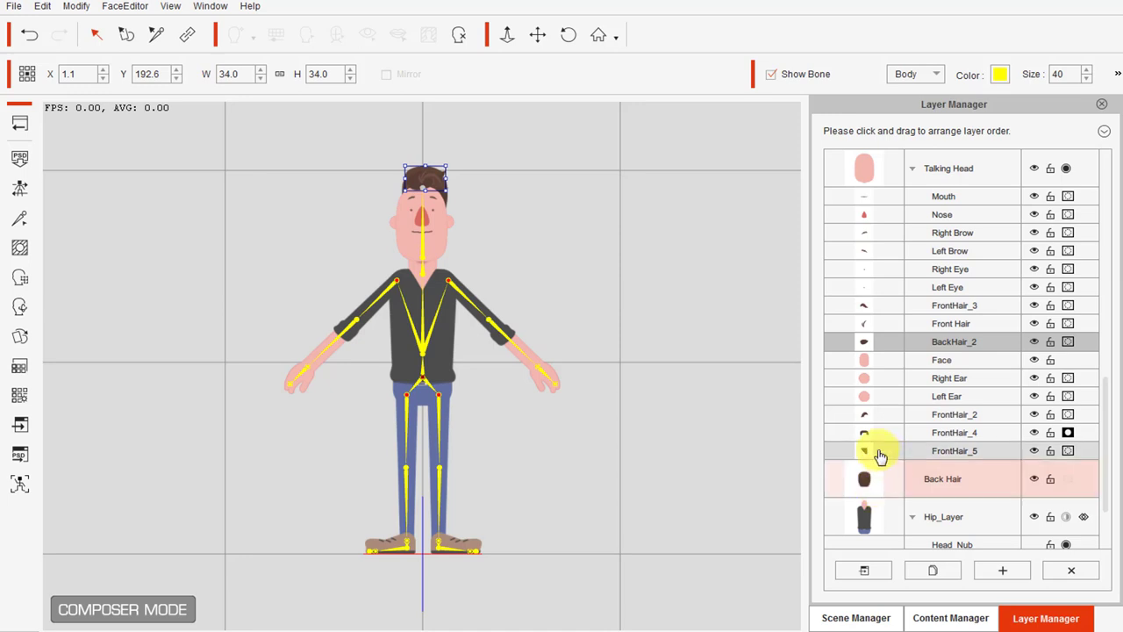
Move the FrontHair_4 and FrontHair_2 layers between Front Hair and BackHair_2 in the Talking Head group.
{"action": "left_click_drag", "start_coordinate": [932, 439], "coordinate": [926, 337]}
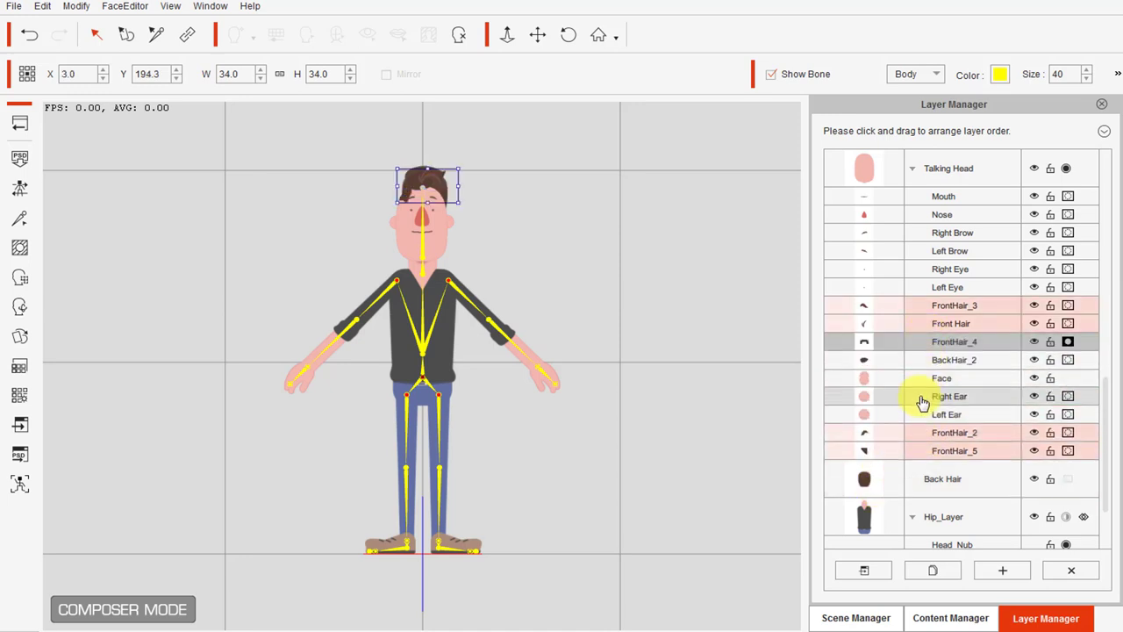
{"action": "left_click", "coordinate": [930, 433]}
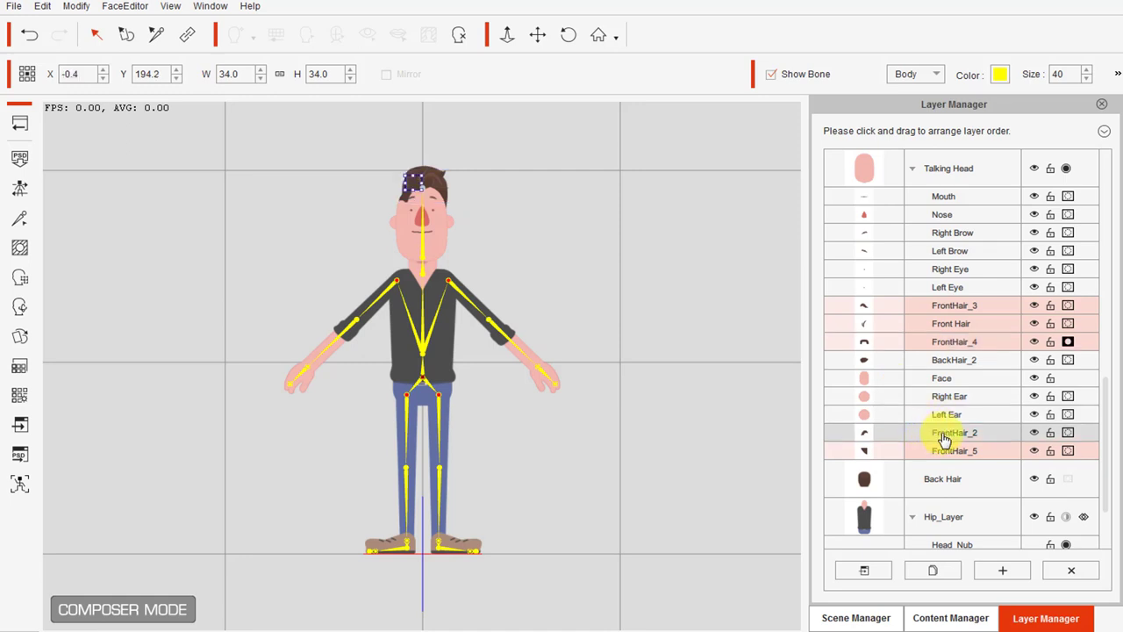
{"action": "left_click_drag", "start_coordinate": [944, 439], "coordinate": [956, 396]}
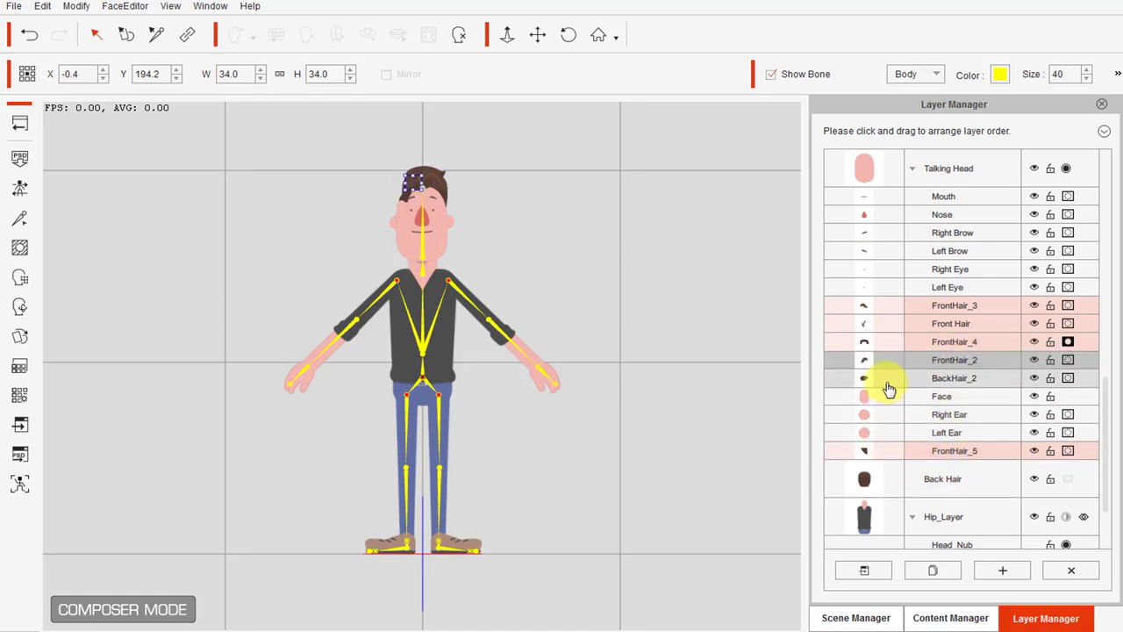
Try the FrontHair_5 layer directly above Face and return it below the Left Ear layer.
{"action": "left_click_drag", "start_coordinate": [921, 450], "coordinate": [996, 395]}
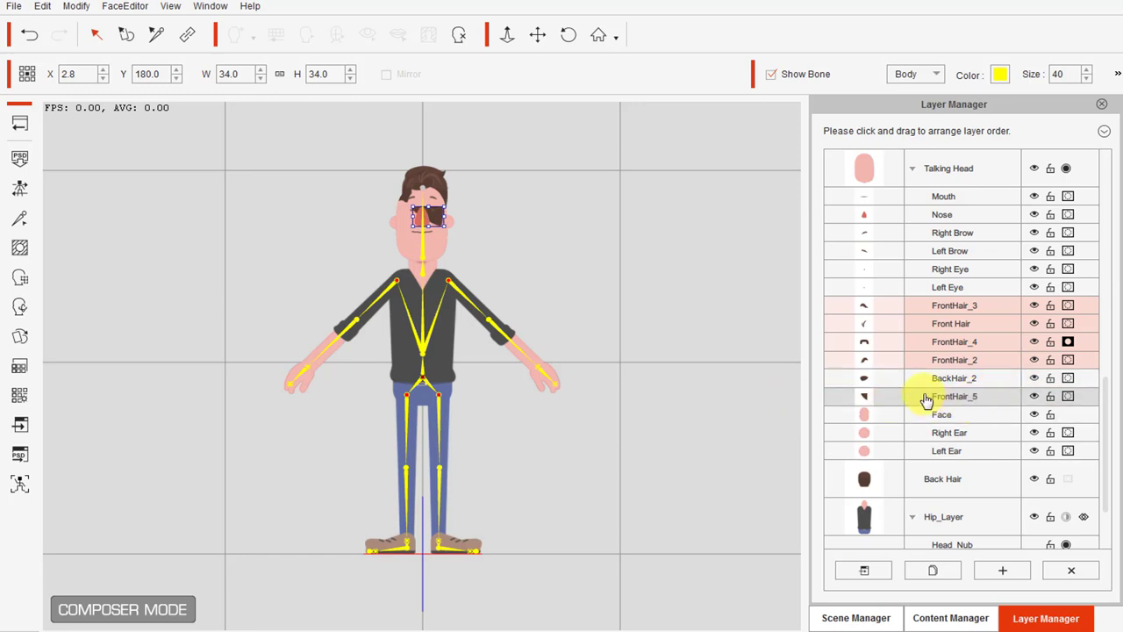
{"action": "left_click_drag", "start_coordinate": [931, 404], "coordinate": [880, 452]}
Scale the Back Hair sprite on the character's head to a width and height of 37.7.
{"action": "scroll", "coordinate": [578, 276], "scroll_direction": "up", "scroll_amount": 4}
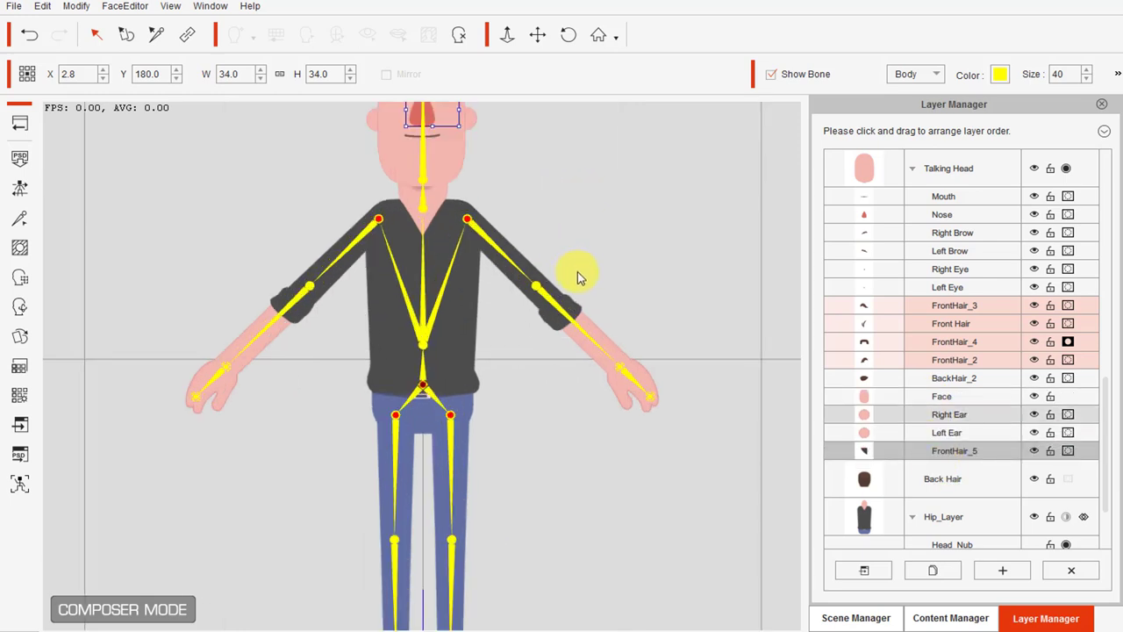
{"action": "left_click_drag", "start_coordinate": [585, 194], "coordinate": [614, 380]}
{"action": "scroll", "coordinate": [615, 379], "scroll_direction": "up", "scroll_amount": 8}
{"action": "left_click_drag", "start_coordinate": [718, 307], "coordinate": [644, 582]}
{"action": "left_click_drag", "start_coordinate": [683, 400], "coordinate": [665, 454]}
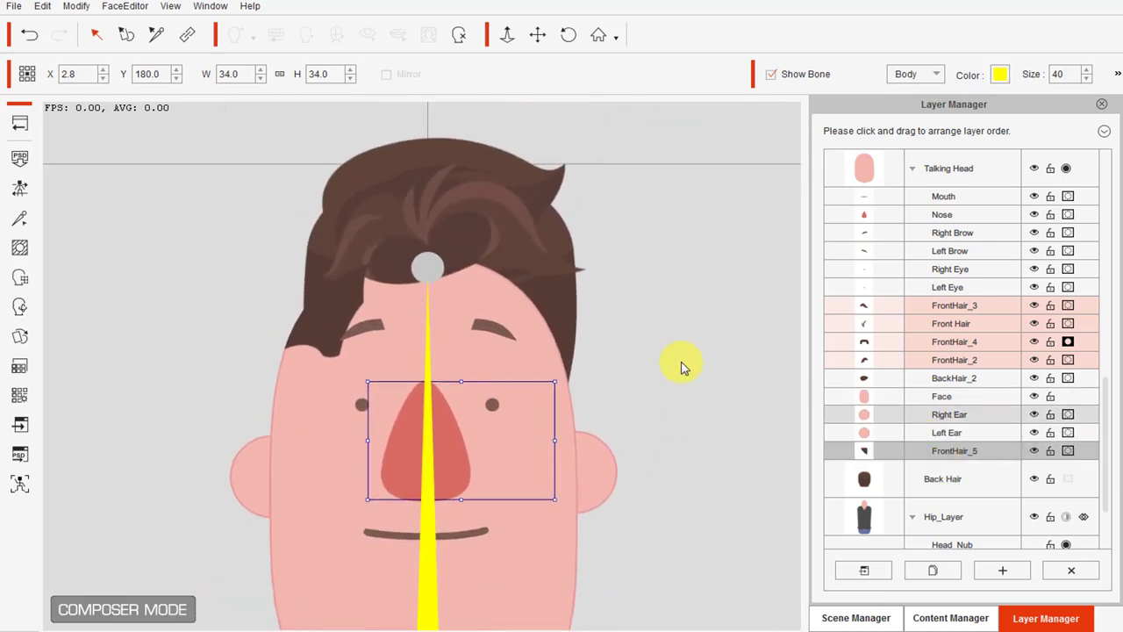
{"action": "left_click", "coordinate": [436, 192]}
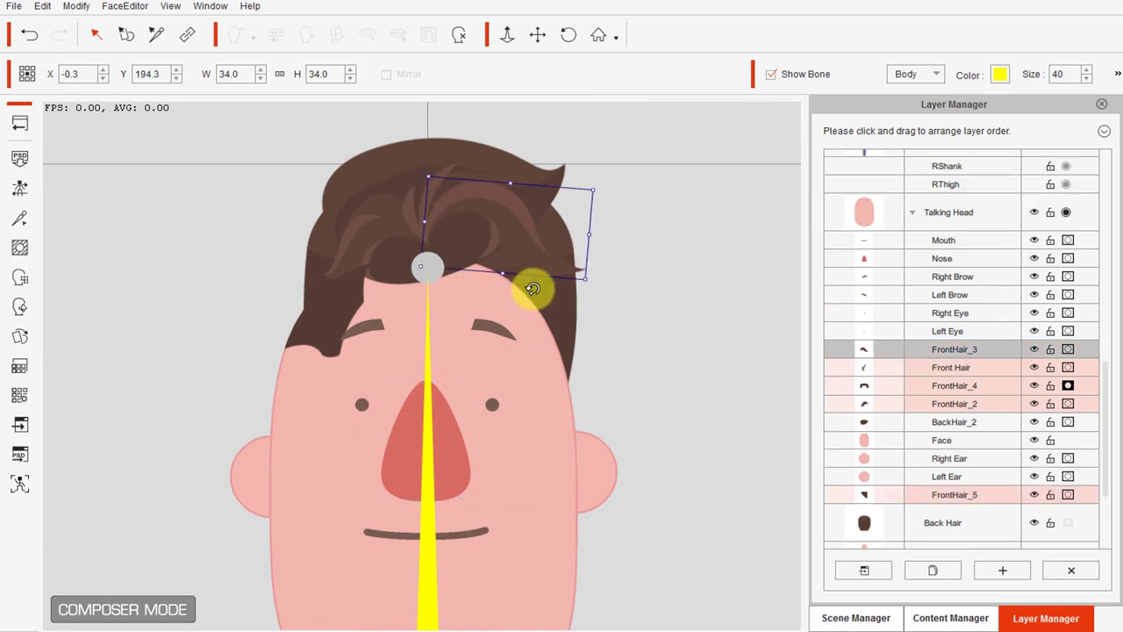
{"action": "left_click", "coordinate": [556, 316]}
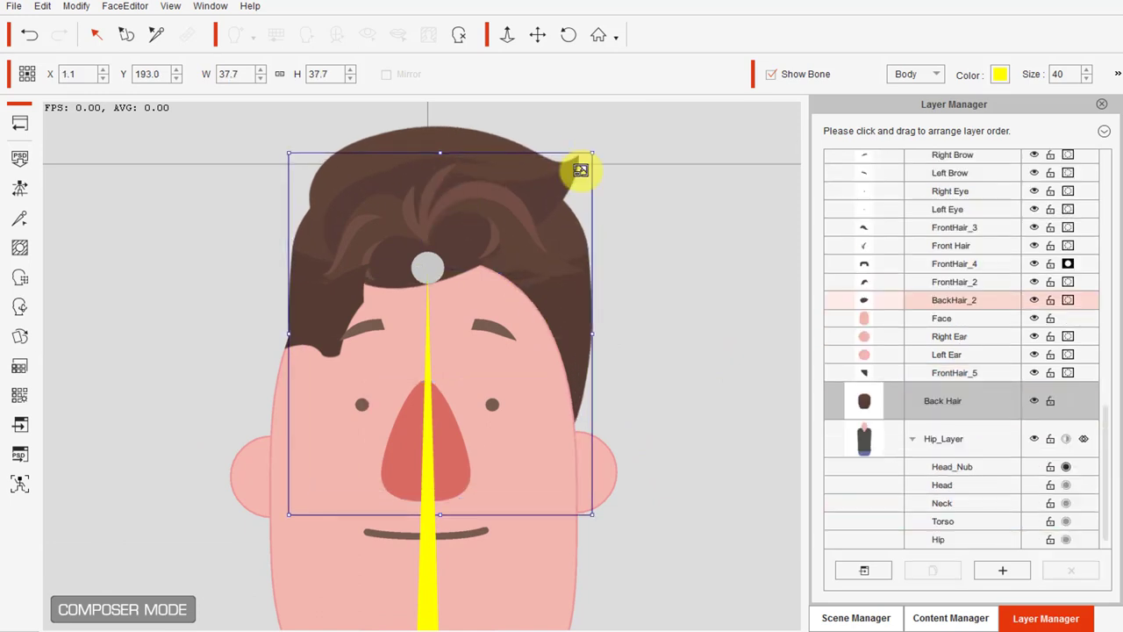
Try shifting the FrontHair_3 sprite slightly up to X 0.3, Y 195.2.
{"action": "left_click", "coordinate": [570, 272]}
{"action": "mouse_move", "coordinate": [566, 275]}
{"action": "left_mouse_down"}
{"action": "mouse_move", "coordinate": [572, 243]}
{"action": "mouse_move", "coordinate": [579, 261]}
{"action": "left_mouse_up"}
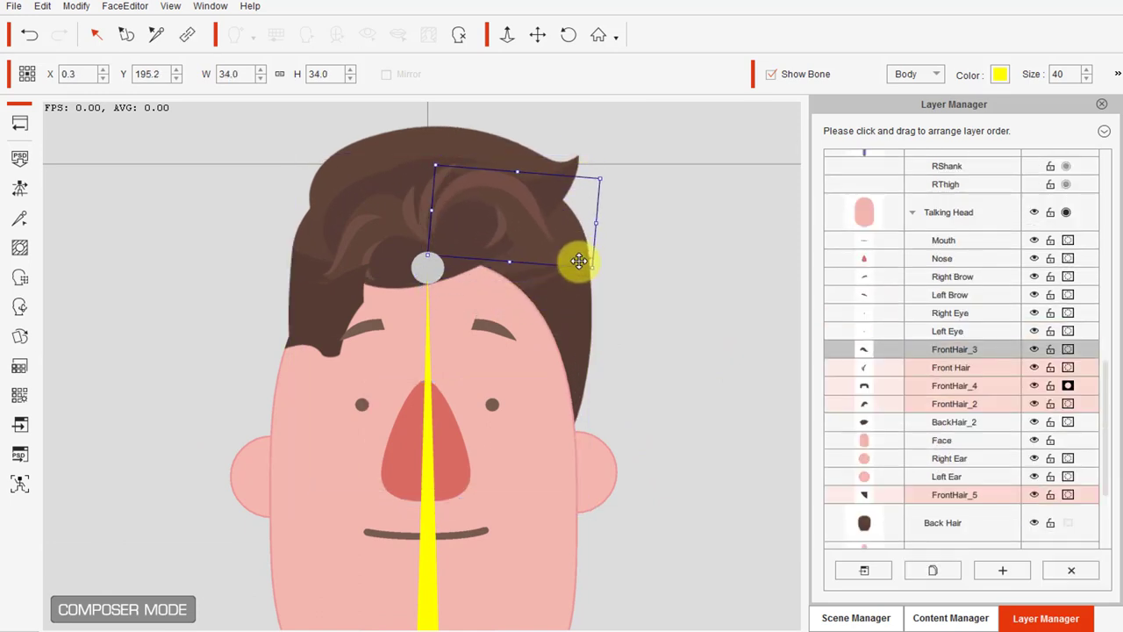
Move the Back Hair sprite down over the head to X -0.1, Y 184.4.
{"action": "left_click", "coordinate": [580, 327]}
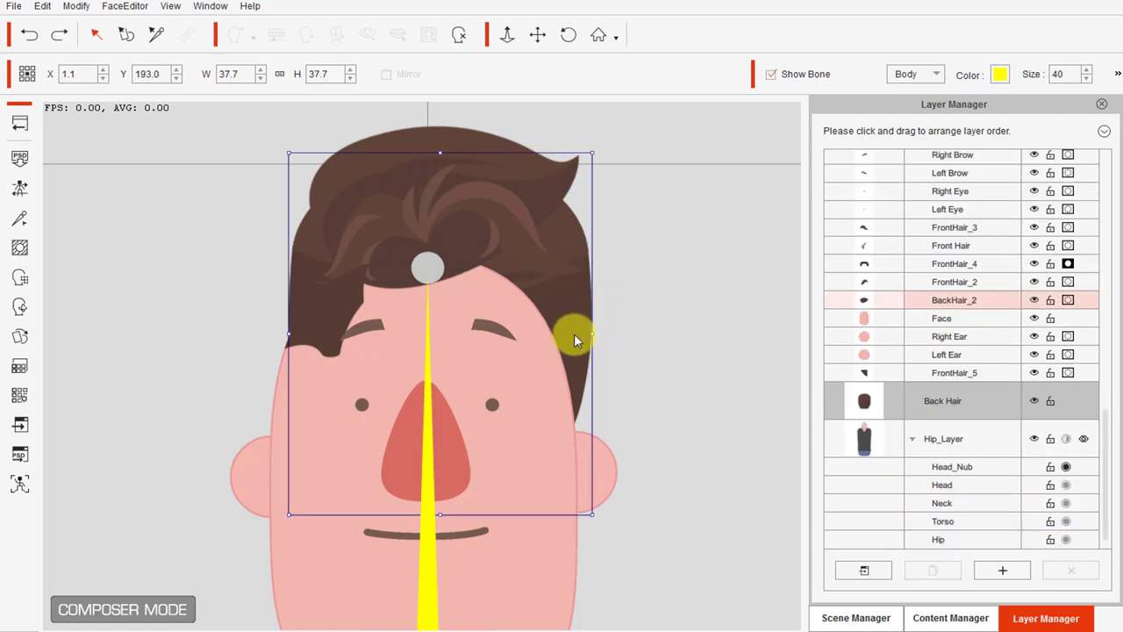
{"action": "left_click_drag", "start_coordinate": [578, 322], "coordinate": [565, 414]}
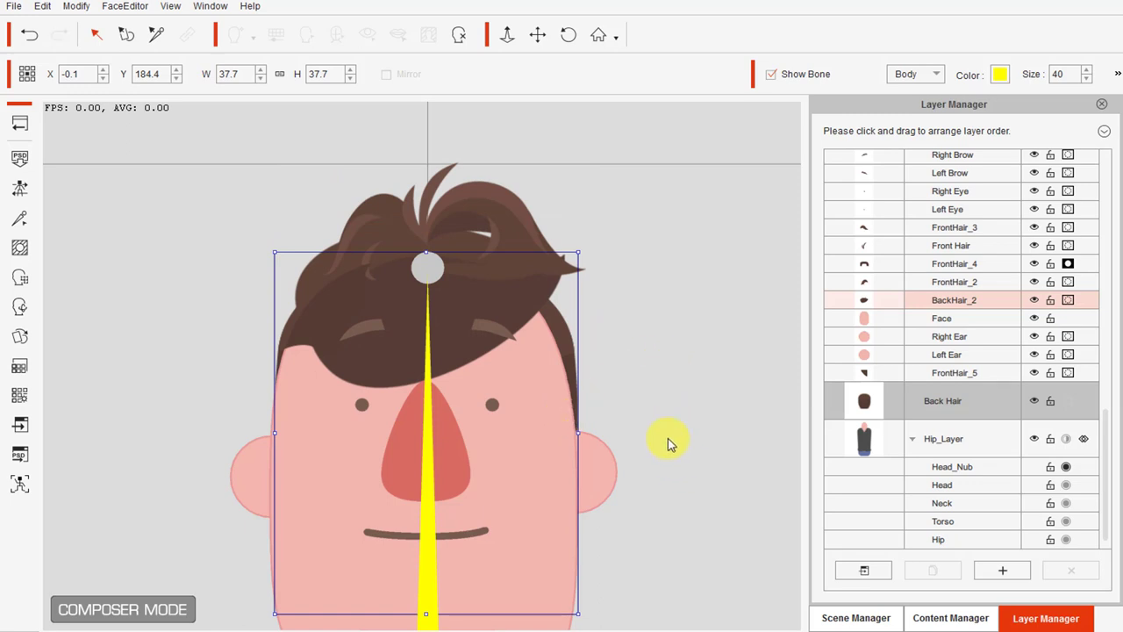
{"action": "scroll", "coordinate": [667, 443], "scroll_direction": "down", "scroll_amount": 3}
{"action": "scroll", "coordinate": [663, 456], "scroll_direction": "up", "scroll_amount": 3}
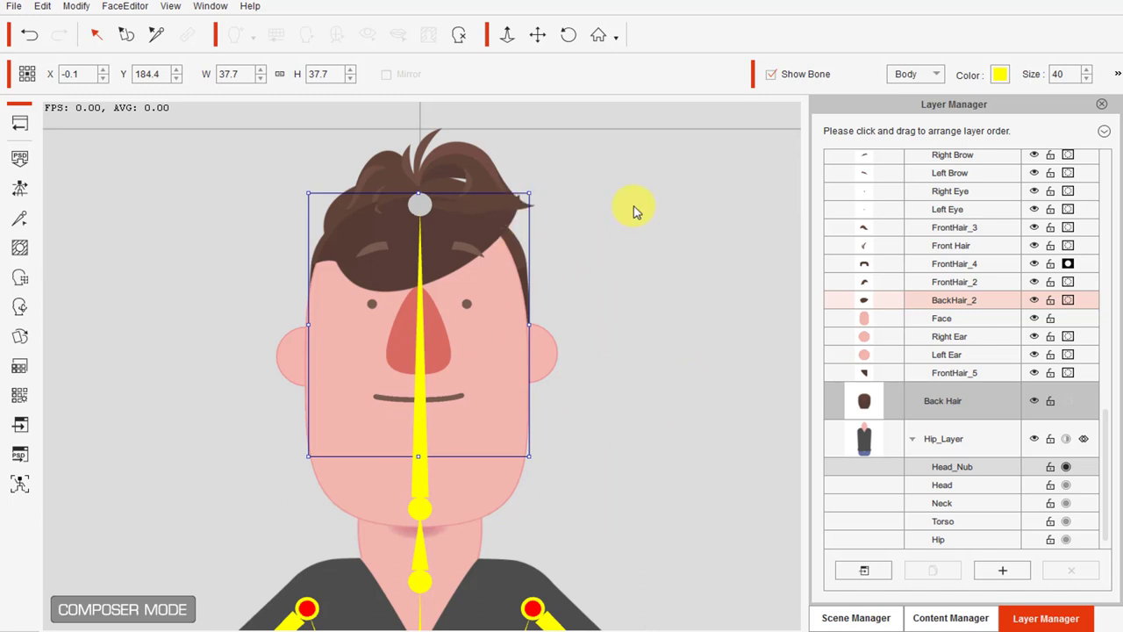
Examine the Back Hair sprite in the Sprite Editor at the Right, Center and Left head angles.
{"action": "left_click", "coordinate": [474, 229]}
{"action": "left_click", "coordinate": [470, 230]}
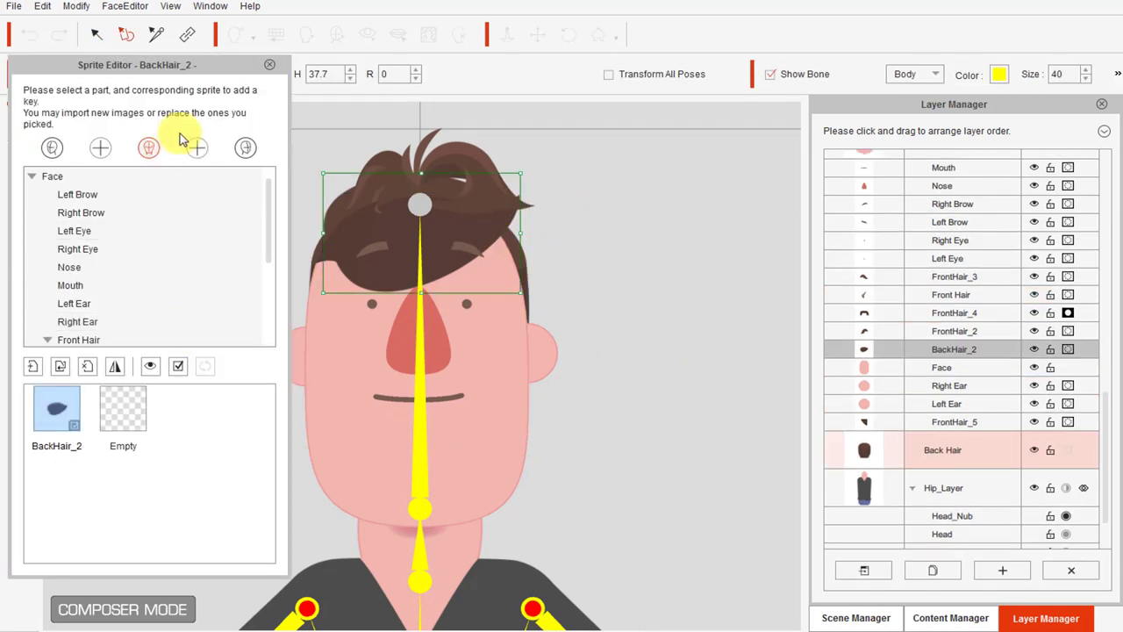
{"action": "left_click_drag", "start_coordinate": [201, 68], "coordinate": [812, 75]}
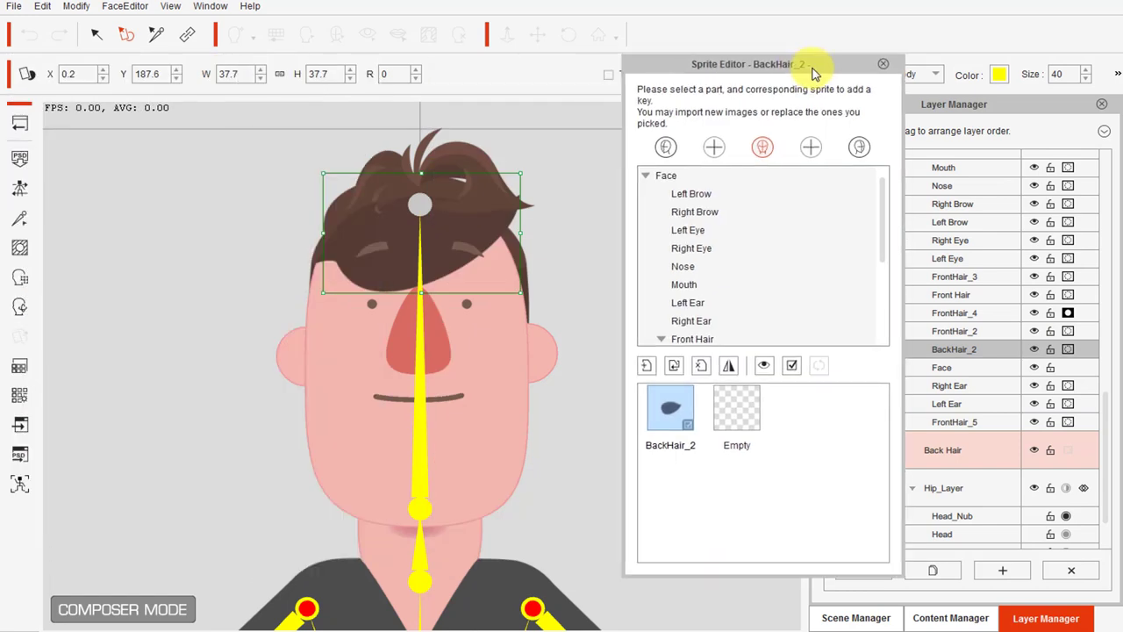
{"action": "left_click", "coordinate": [525, 274]}
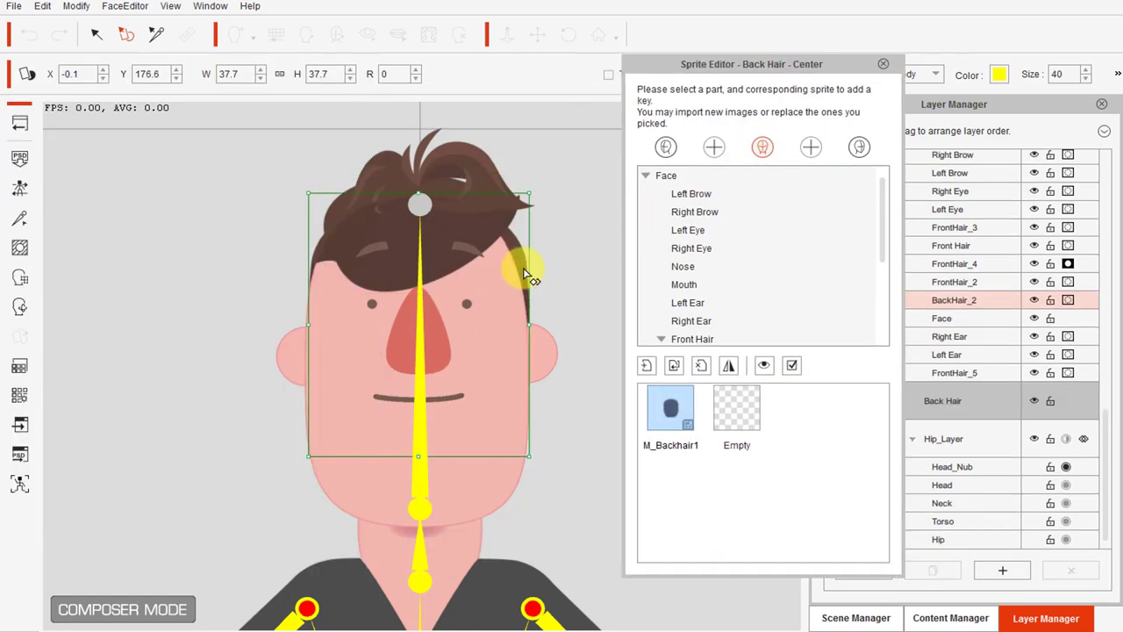
{"action": "left_click", "coordinate": [665, 147]}
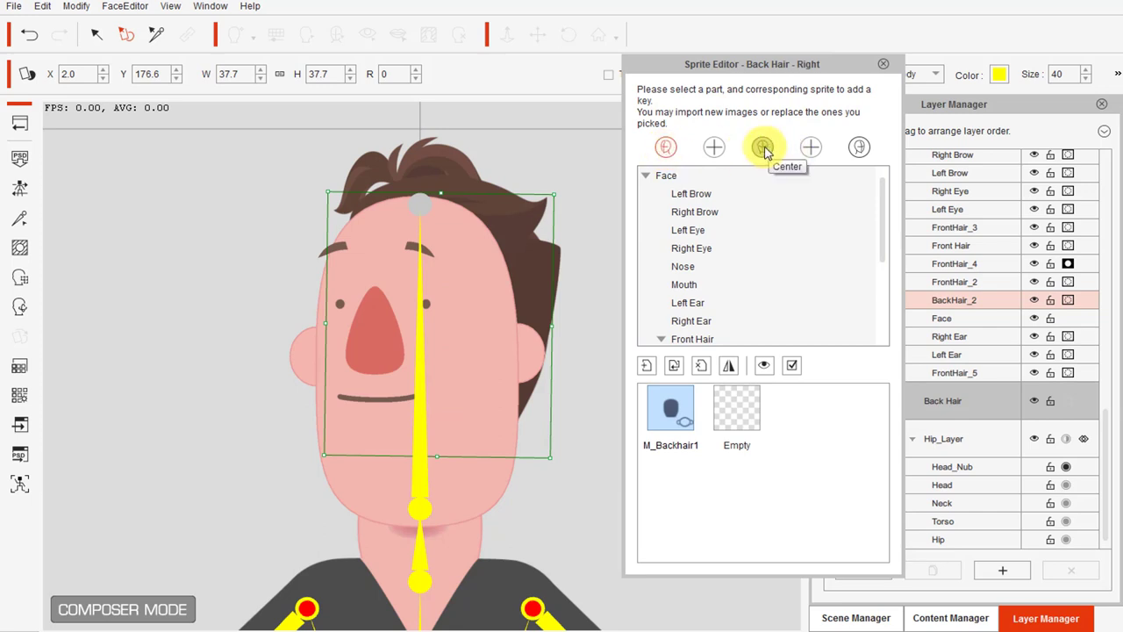
{"action": "left_click", "coordinate": [763, 149]}
{"action": "left_click", "coordinate": [858, 149]}
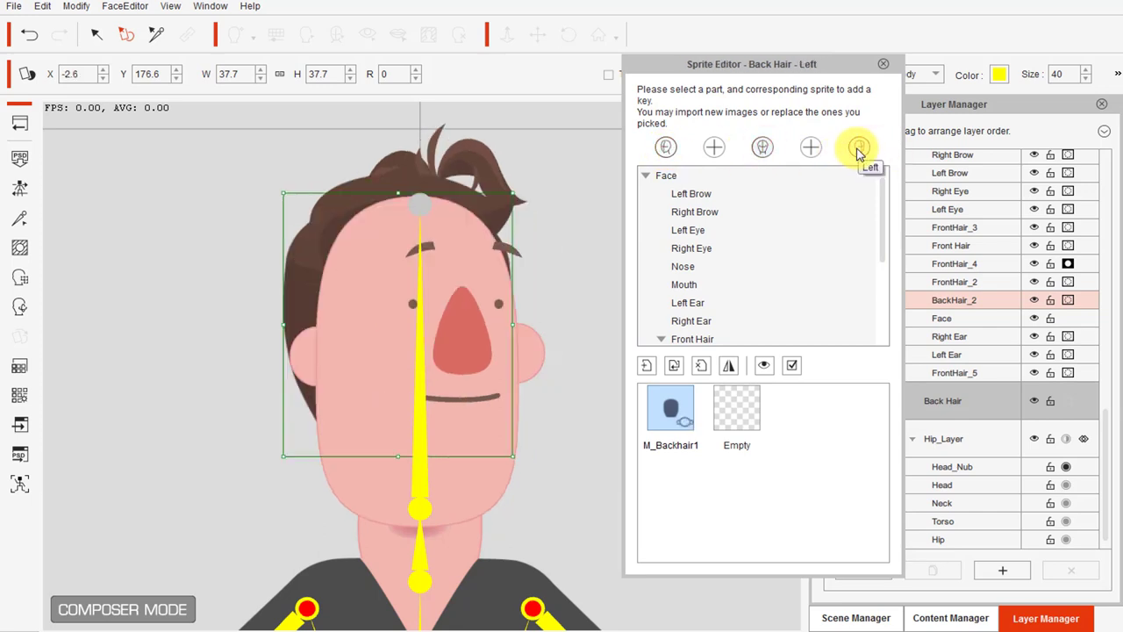
{"action": "left_click", "coordinate": [764, 145]}
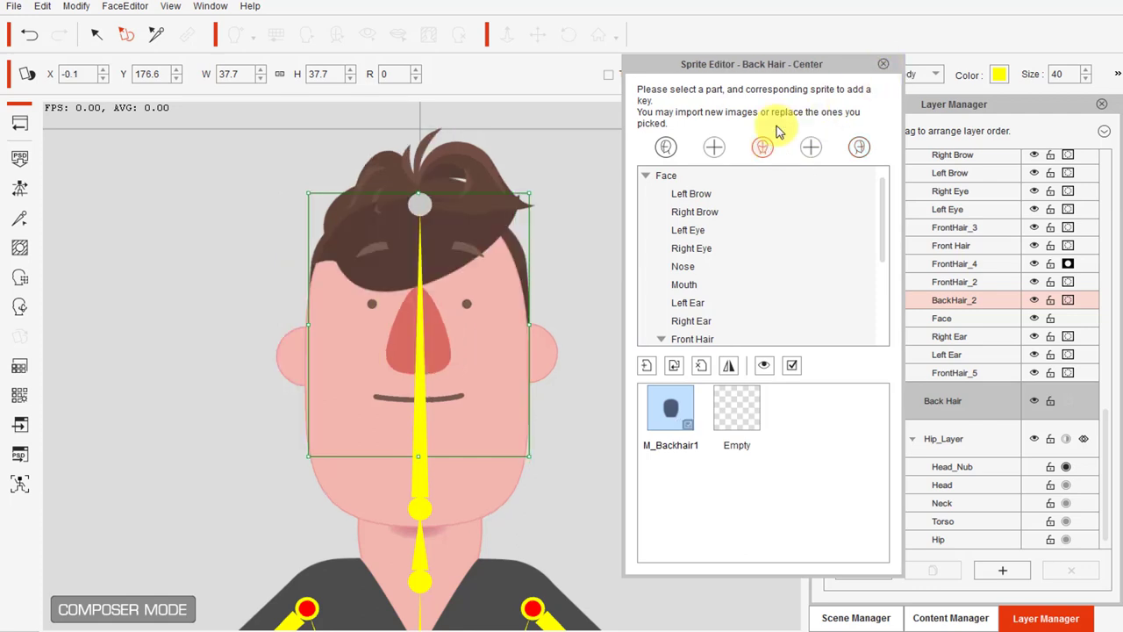
{"action": "left_click", "coordinate": [883, 64]}
Move the FrontHair_4 sprite down over the forehead and scale it to about 41.6, near X 0.6, Y 191.7.
{"action": "left_click", "coordinate": [881, 263]}
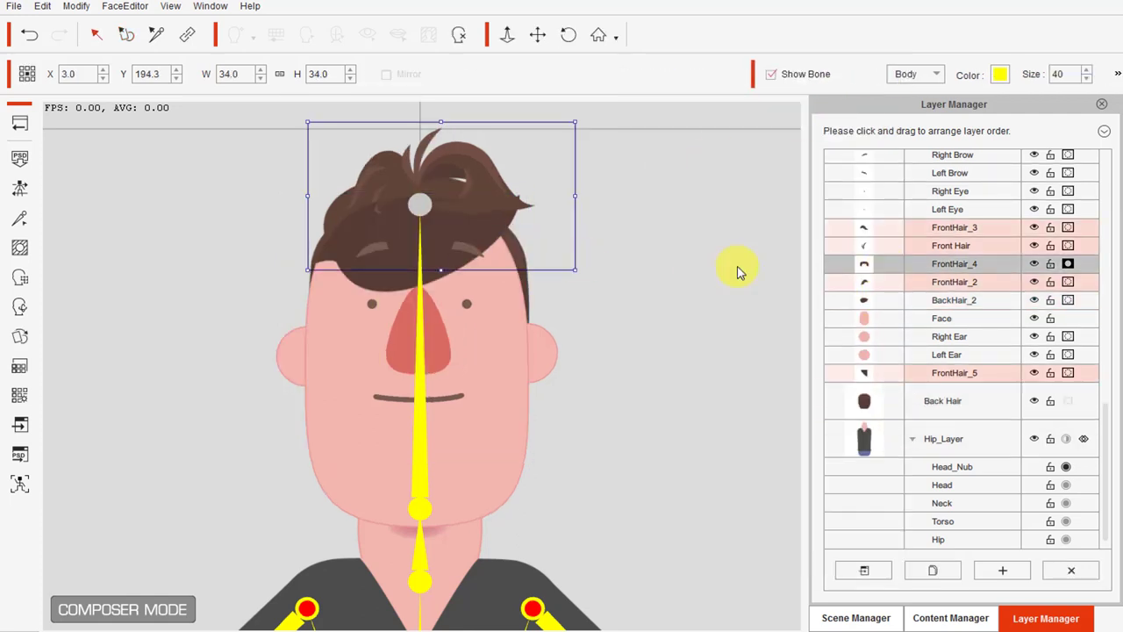
{"action": "left_click_drag", "start_coordinate": [558, 230], "coordinate": [545, 278]}
{"action": "left_click_drag", "start_coordinate": [562, 171], "coordinate": [597, 150]}
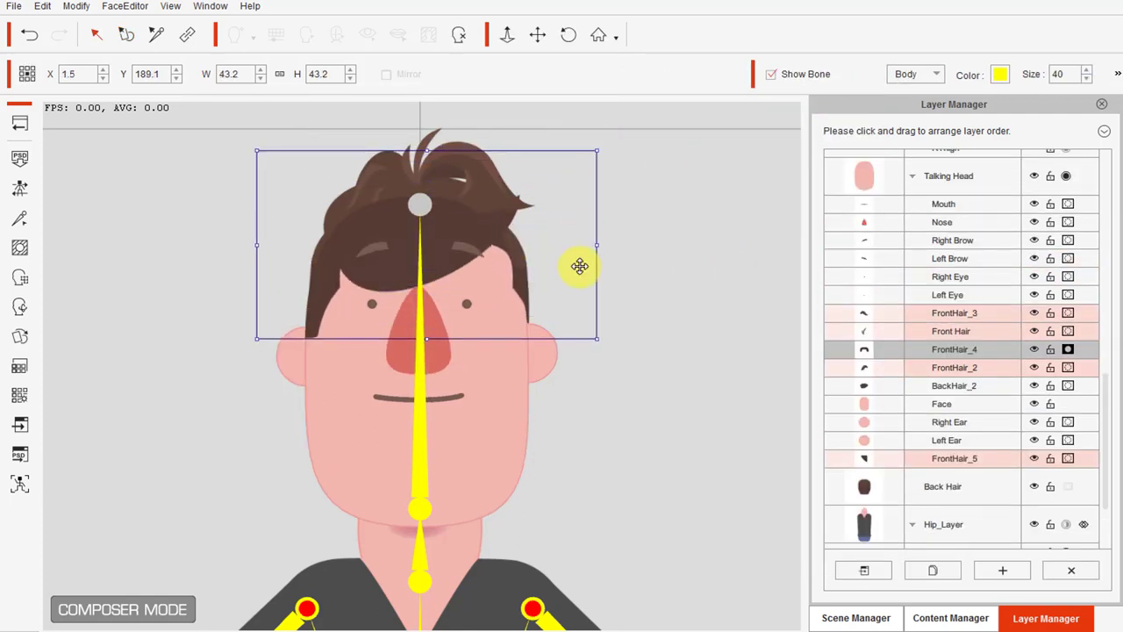
{"action": "left_click_drag", "start_coordinate": [580, 266], "coordinate": [573, 263]}
{"action": "left_click", "coordinate": [20, 337]}
{"action": "left_click", "coordinate": [883, 64]}
{"action": "left_click_drag", "start_coordinate": [592, 147], "coordinate": [596, 143]}
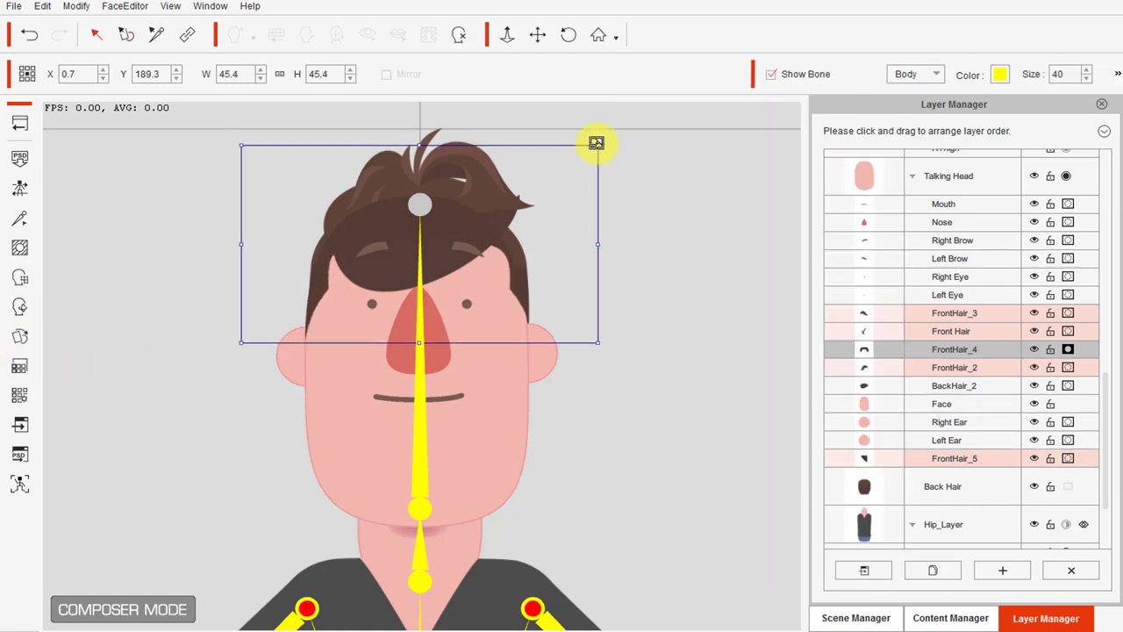
{"action": "left_click", "coordinate": [645, 283]}
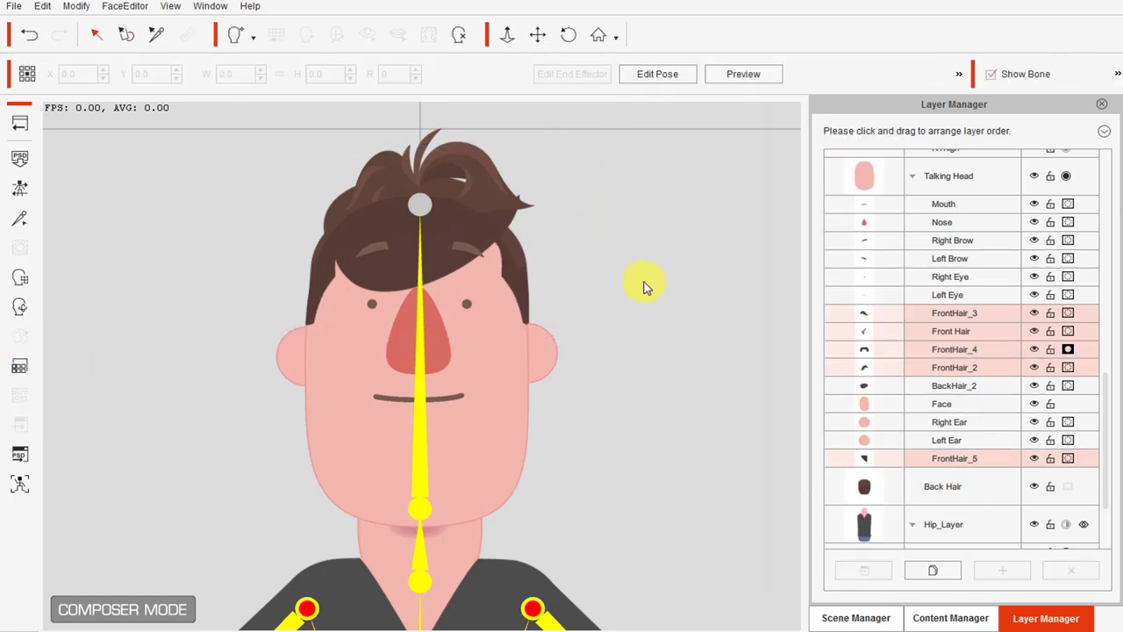
Resize the Back Hair sprite to about 39.2 wide by 44.9 high, around X -0.1, Y 182.5 on the head.
{"action": "left_click", "coordinate": [485, 270]}
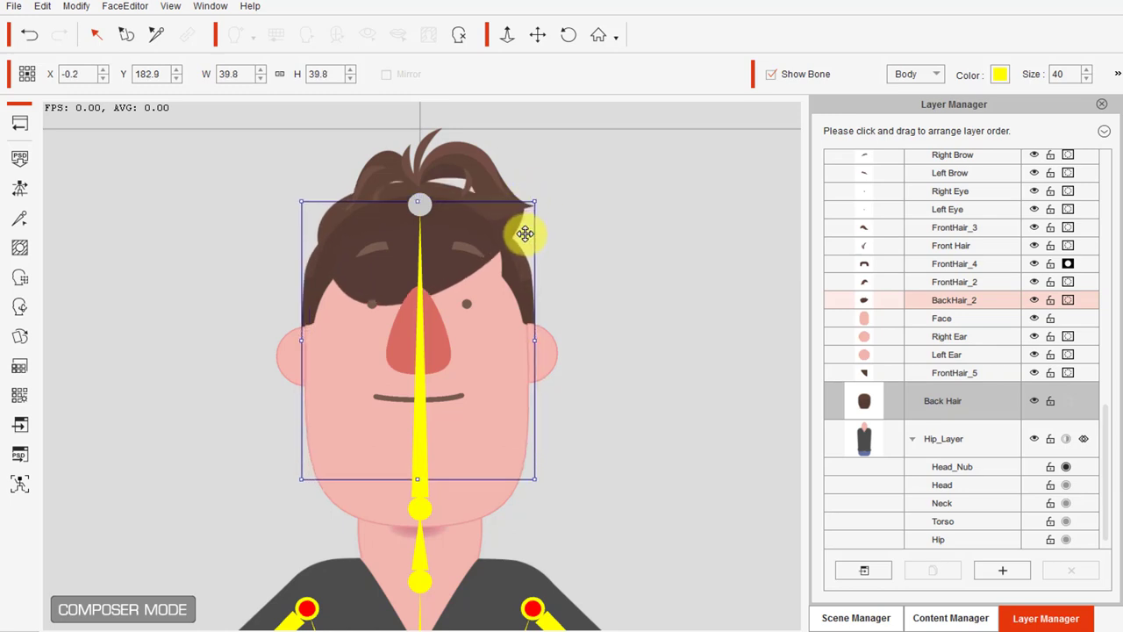
{"action": "left_click_drag", "start_coordinate": [535, 200], "coordinate": [539, 194]}
{"action": "left_click_drag", "start_coordinate": [529, 234], "coordinate": [551, 197]}
{"action": "left_click_drag", "start_coordinate": [554, 357], "coordinate": [530, 357]}
{"action": "left_click_drag", "start_coordinate": [523, 242], "coordinate": [523, 241]}
{"action": "left_click", "coordinate": [618, 276]}
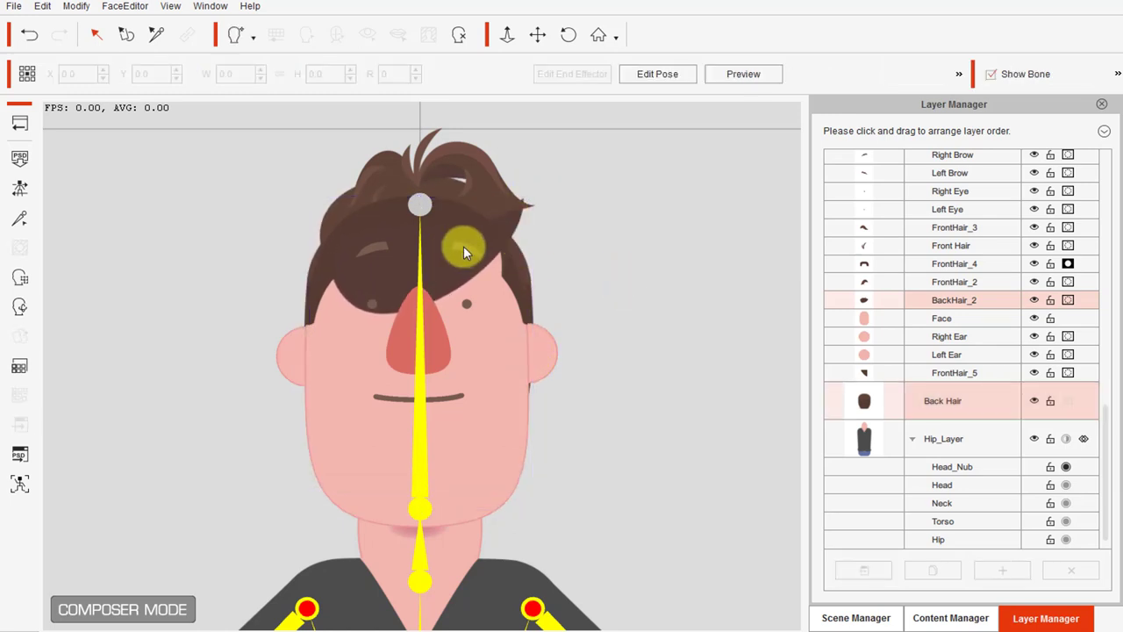
Move both eyebrows down out of the hair to just above the eyes.
{"action": "left_click", "coordinate": [464, 252]}
{"action": "left_click", "coordinate": [376, 248]}
{"action": "left_click", "coordinate": [462, 217]}
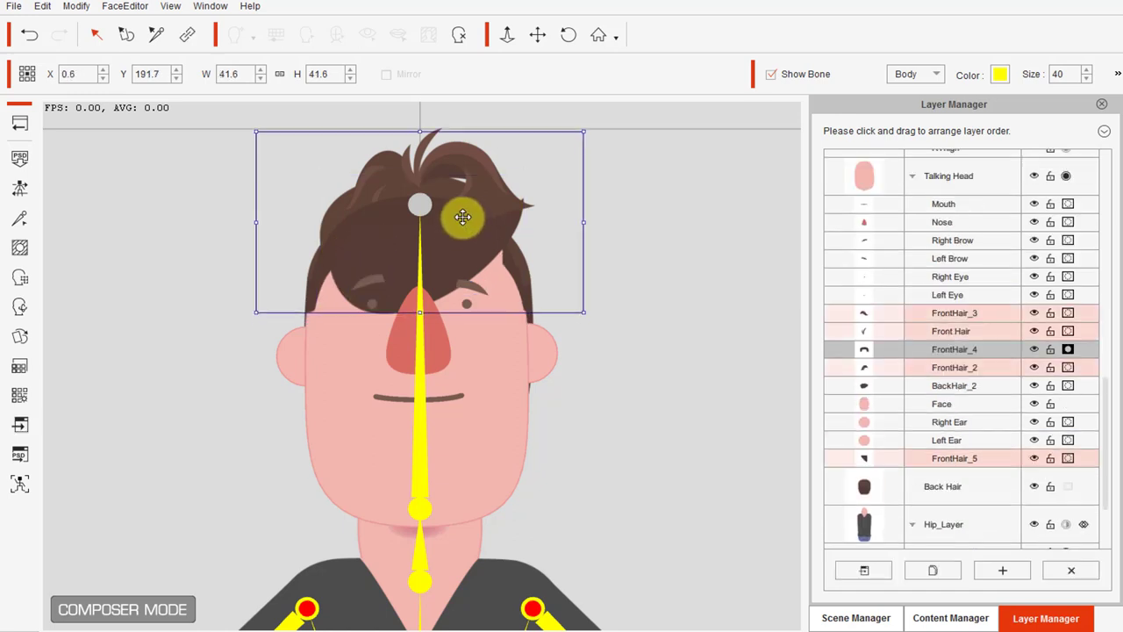
Shrink the BackHair_2 sprite and shift it up toward the crown so it clears the eyes.
{"action": "left_click", "coordinate": [516, 212]}
{"action": "left_click", "coordinate": [515, 209]}
{"action": "left_click_drag", "start_coordinate": [512, 181], "coordinate": [551, 148]}
Scale the Back Hair sprite to about 40.9 by 46.8 and place Hip_Layer above the Back Hair layer.
{"action": "left_click", "coordinate": [524, 272]}
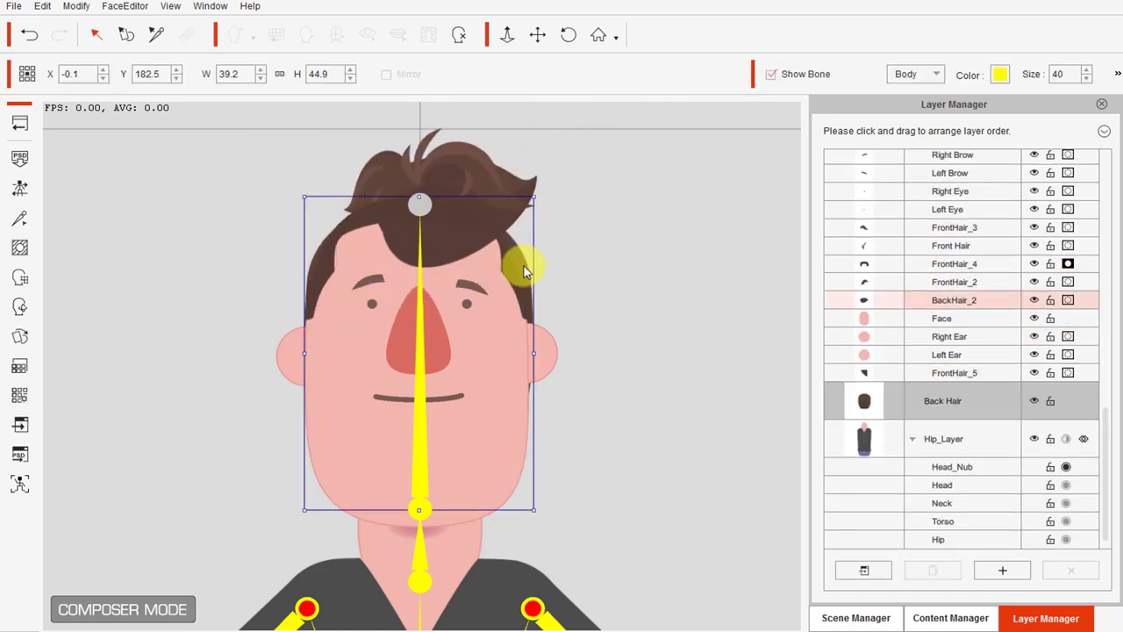
{"action": "mouse_move", "coordinate": [533, 197]}
{"action": "left_mouse_down"}
{"action": "mouse_move", "coordinate": [546, 185]}
{"action": "mouse_move", "coordinate": [542, 213]}
{"action": "mouse_move", "coordinate": [540, 198]}
{"action": "left_mouse_up"}
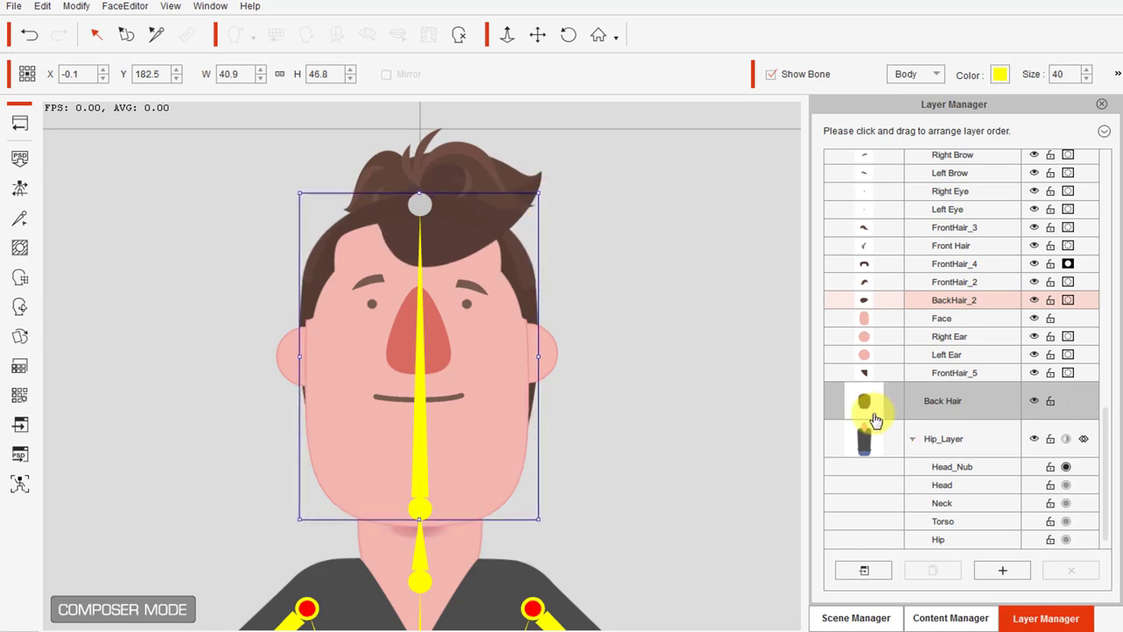
{"action": "left_click_drag", "start_coordinate": [962, 437], "coordinate": [964, 384]}
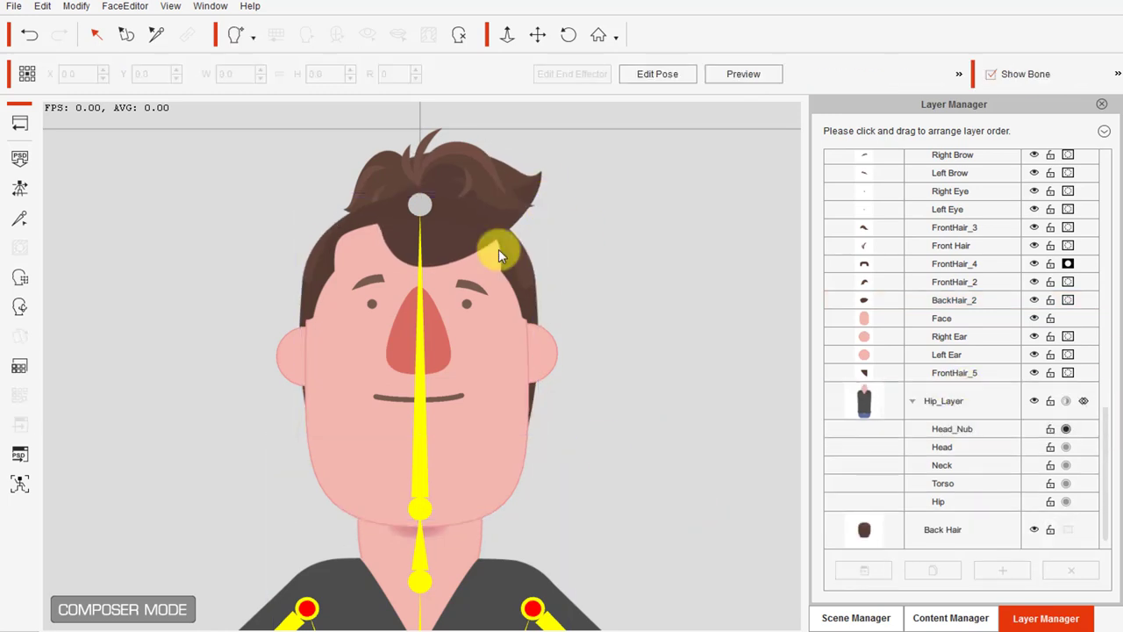
Try the BackHair_2 layer directly above FrontHair_4 with its sprite at about X 3.6, Y 184.7.
{"action": "left_click_drag", "start_coordinate": [499, 250], "coordinate": [445, 267]}
{"action": "left_click", "coordinate": [655, 244]}
{"action": "left_click", "coordinate": [534, 191]}
{"action": "left_click", "coordinate": [597, 137]}
{"action": "left_click_drag", "start_coordinate": [918, 353], "coordinate": [919, 312]}
{"action": "left_click_drag", "start_coordinate": [454, 234], "coordinate": [469, 227]}
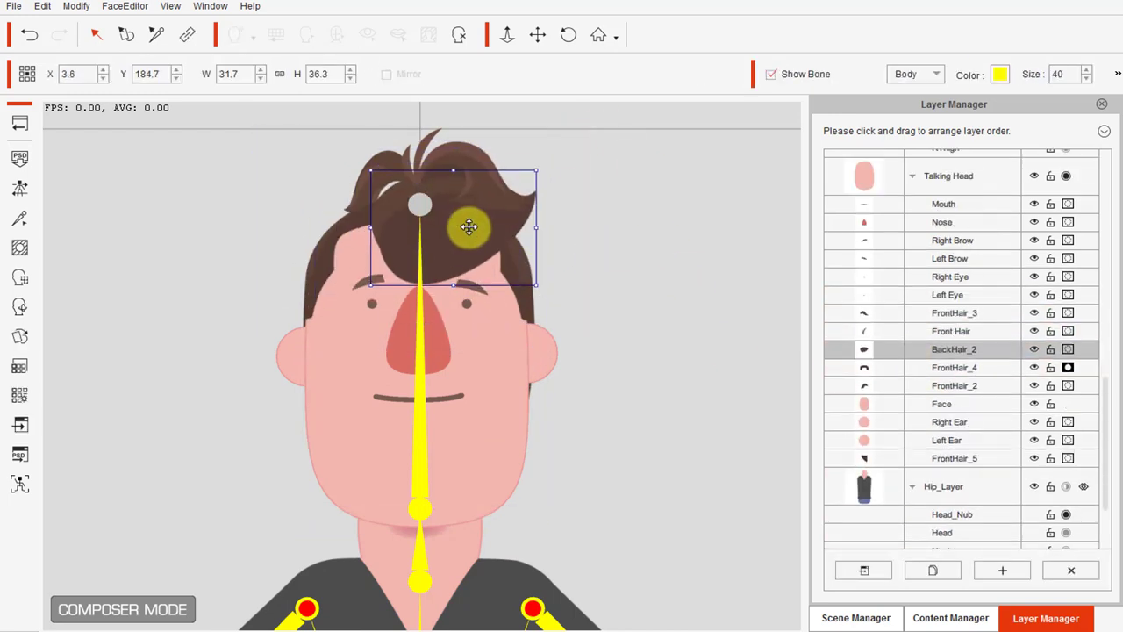
Enlarge the BackHair_2 sprite to about 33.7 by 38.6 and place its layer directly below Face.
{"action": "left_click_drag", "start_coordinate": [541, 166], "coordinate": [564, 180]}
{"action": "mouse_move", "coordinate": [462, 238]}
{"action": "left_mouse_down"}
{"action": "mouse_move", "coordinate": [451, 228]}
{"action": "mouse_move", "coordinate": [462, 235]}
{"action": "left_mouse_up"}
{"action": "left_click_drag", "start_coordinate": [923, 351], "coordinate": [933, 413]}
Lower FrontHair_3 to X -0.1, Y 189.1 and FrontHair_2 to X 0.3, Y 190.7, layering FrontHair_2 above FrontHair_4.
{"action": "left_click", "coordinate": [390, 164]}
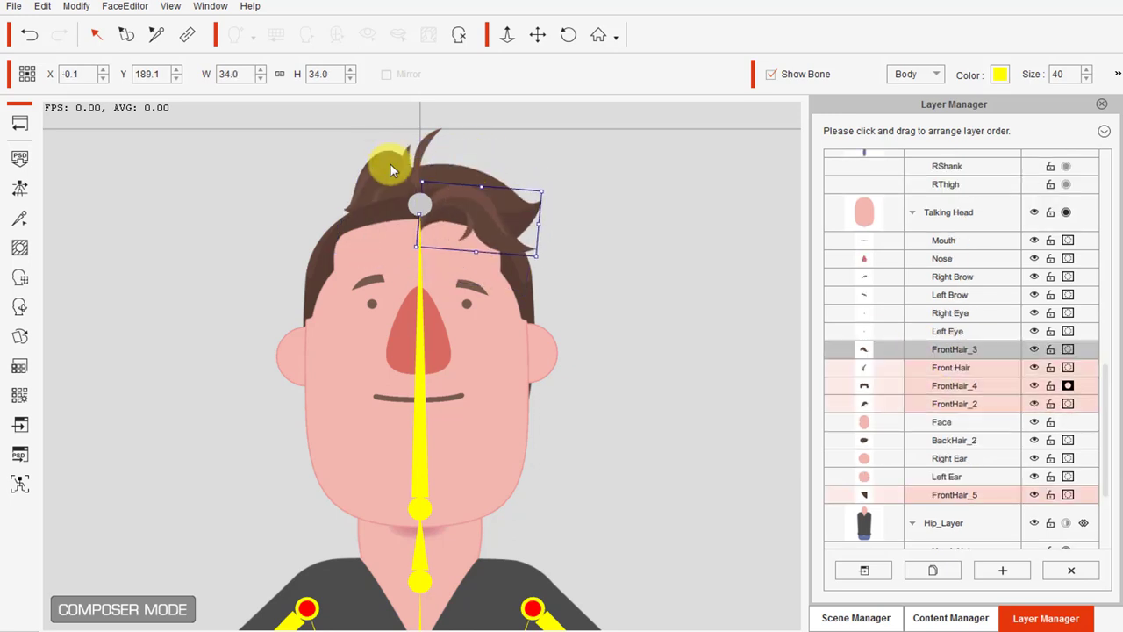
{"action": "left_click", "coordinate": [389, 189]}
{"action": "left_click_drag", "start_coordinate": [925, 354], "coordinate": [922, 329]}
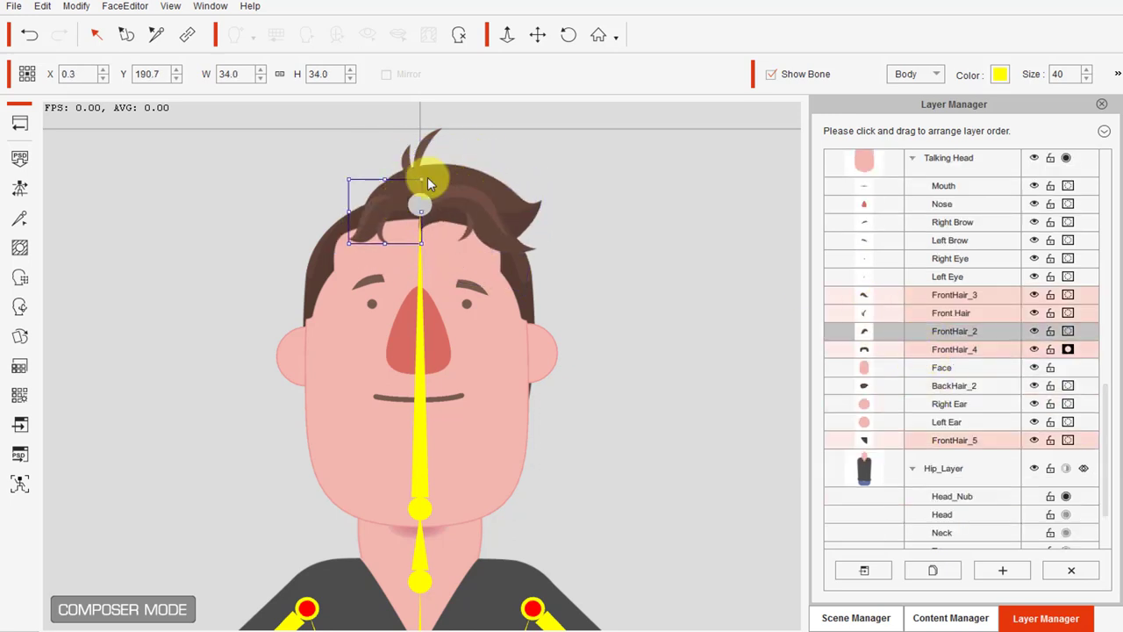
Lower the Front Hair tuft to X -0.3, Y 192.9 and nudge FrontHair_3 and FrontHair_2 to fit the hairline.
{"action": "left_click", "coordinate": [429, 183]}
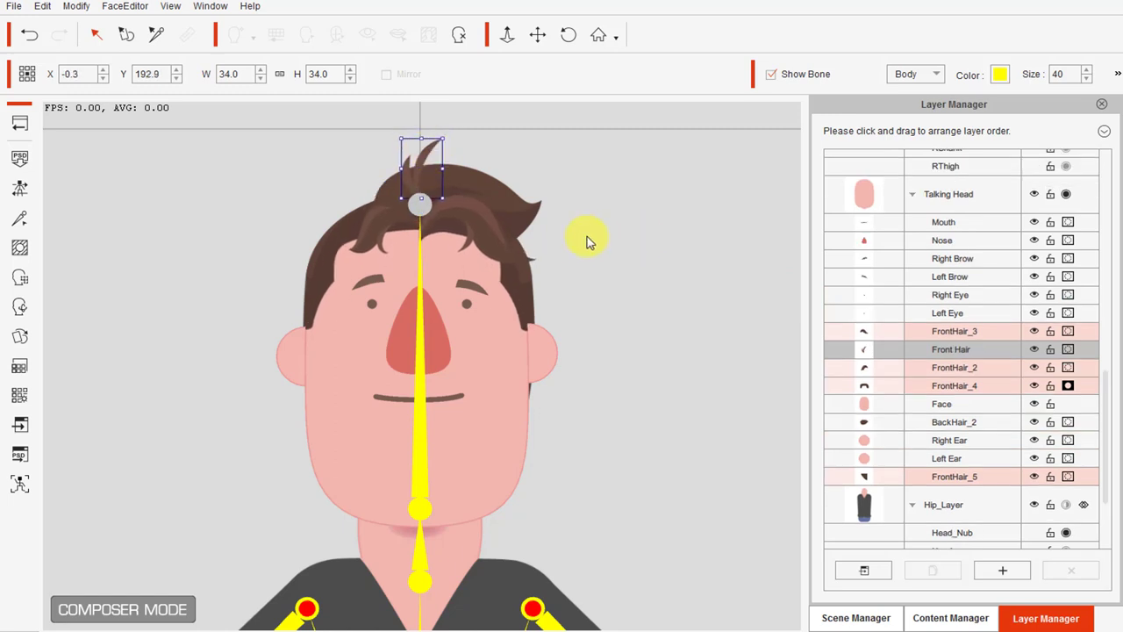
{"action": "left_click_drag", "start_coordinate": [492, 215], "coordinate": [496, 210]}
{"action": "left_click_drag", "start_coordinate": [404, 215], "coordinate": [412, 218]}
{"action": "left_click_drag", "start_coordinate": [475, 204], "coordinate": [476, 196]}
Rotate the BackHair_2 sprite clockwise, enlarge it to about 37.6 by 43.1 and position it at X 0.5, Y 182.7.
{"action": "left_click_drag", "start_coordinate": [453, 180], "coordinate": [429, 178]}
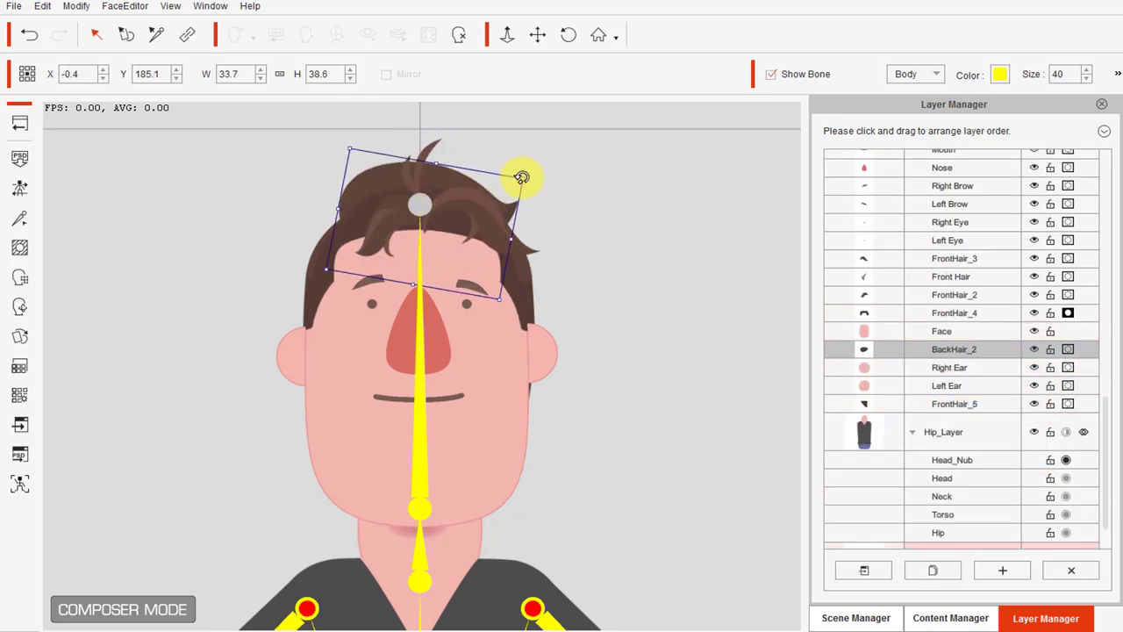
{"action": "left_click_drag", "start_coordinate": [522, 177], "coordinate": [535, 172]}
{"action": "left_click_drag", "start_coordinate": [496, 186], "coordinate": [501, 201]}
{"action": "left_click", "coordinate": [605, 224]}
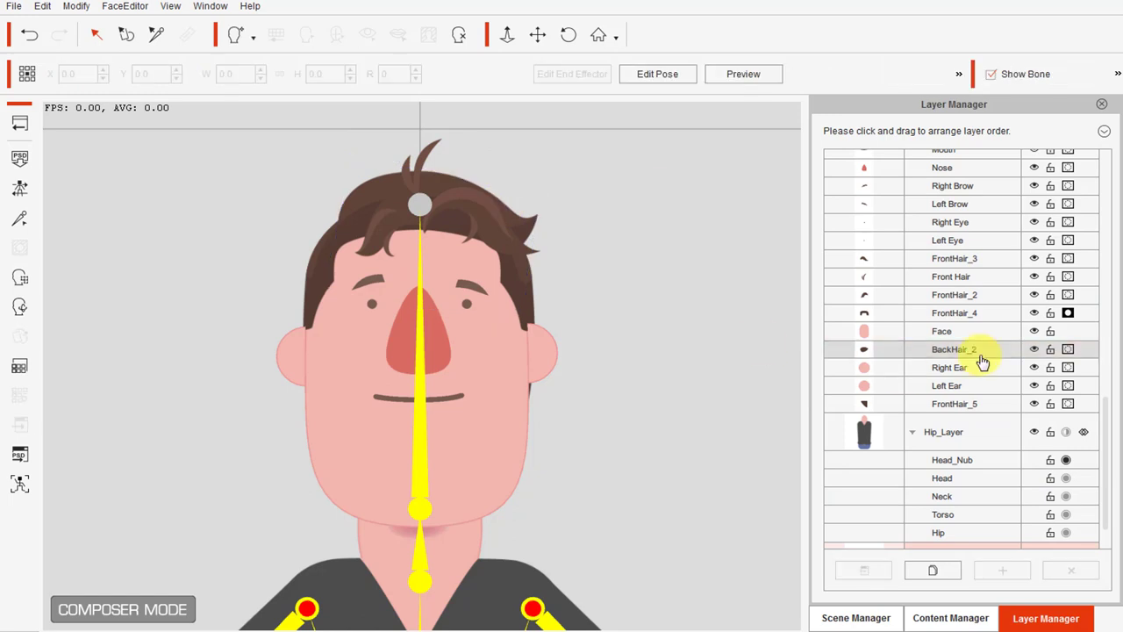
Try the BackHair_2 layer above Face with its sprite flattened to about 32.6 by 27.2, and undo the resizing.
{"action": "left_click_drag", "start_coordinate": [983, 363], "coordinate": [937, 338]}
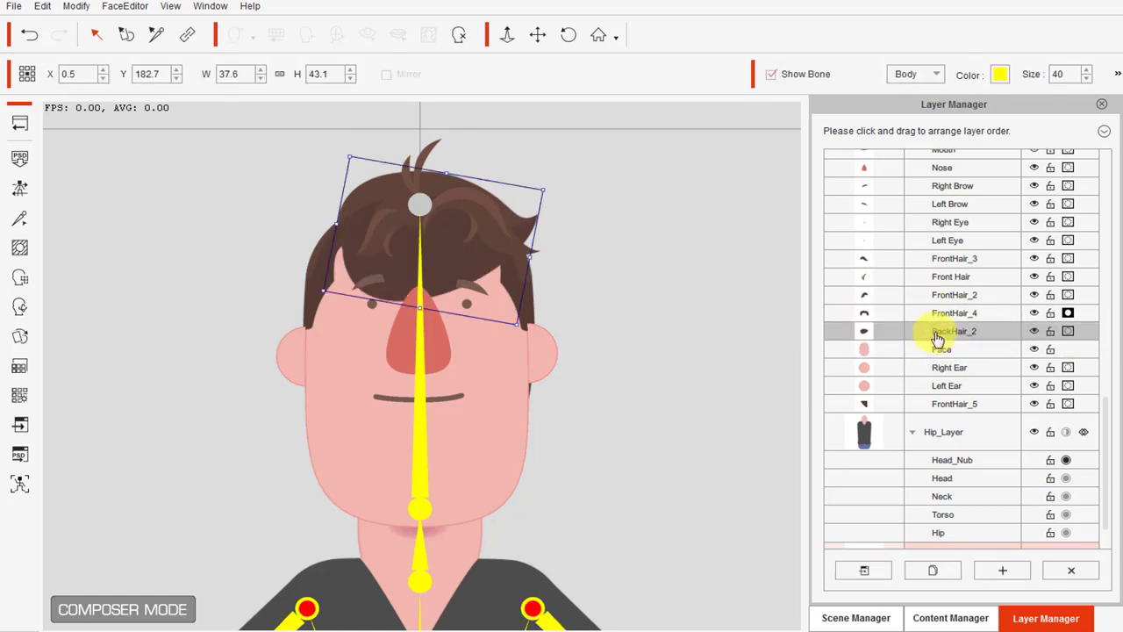
{"action": "mouse_move", "coordinate": [523, 200]}
{"action": "left_mouse_down"}
{"action": "mouse_move", "coordinate": [640, 121]}
{"action": "mouse_move", "coordinate": [524, 187]}
{"action": "left_mouse_up"}
{"action": "left_click_drag", "start_coordinate": [448, 160], "coordinate": [444, 177]}
{"action": "mouse_move", "coordinate": [519, 201]}
{"action": "left_mouse_down"}
{"action": "mouse_move", "coordinate": [525, 181]}
{"action": "mouse_move", "coordinate": [368, 150]}
{"action": "mouse_move", "coordinate": [534, 193]}
{"action": "mouse_move", "coordinate": [527, 182]}
{"action": "left_mouse_up"}
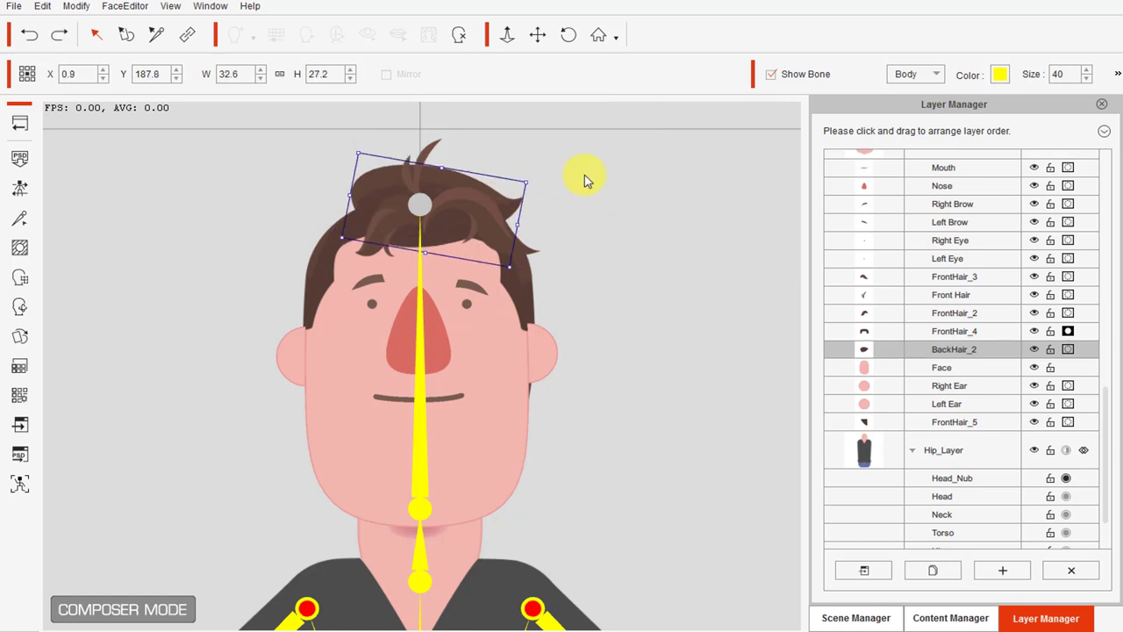
{"action": "key", "text": "ctrl+z"}
Try the FrontHair_5 layer above Face and put it back below Left Ear.
{"action": "left_click_drag", "start_coordinate": [906, 422], "coordinate": [920, 371]}
{"action": "left_click_drag", "start_coordinate": [488, 329], "coordinate": [311, 266]}
{"action": "key", "text": "ctrl+z"}
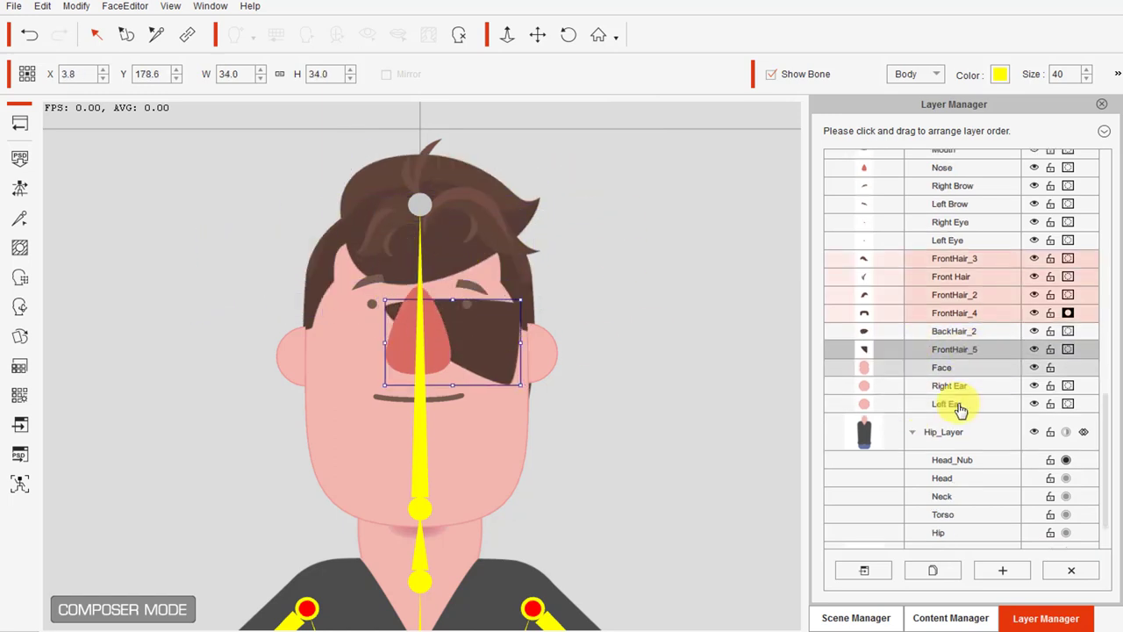
{"action": "left_click_drag", "start_coordinate": [952, 350], "coordinate": [950, 414]}
Return the BackHair_2 layer below Face, rotate its sprite counterclockwise and fit it at about X 0.9, Y 182.8.
{"action": "left_click_drag", "start_coordinate": [479, 174], "coordinate": [491, 156]}
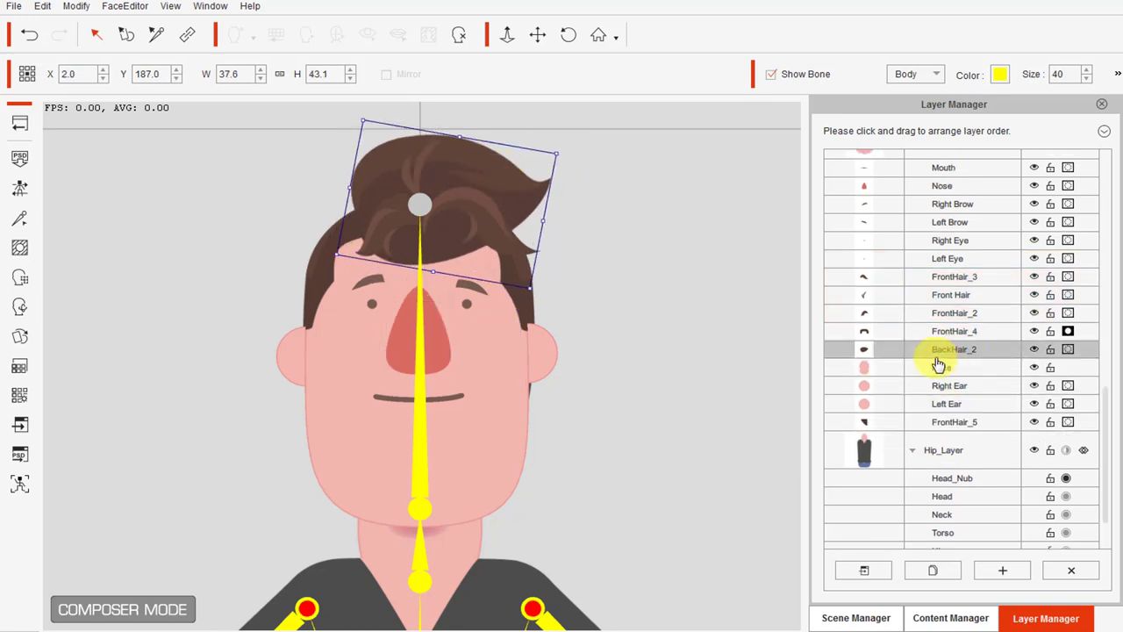
{"action": "left_click", "coordinate": [893, 331]}
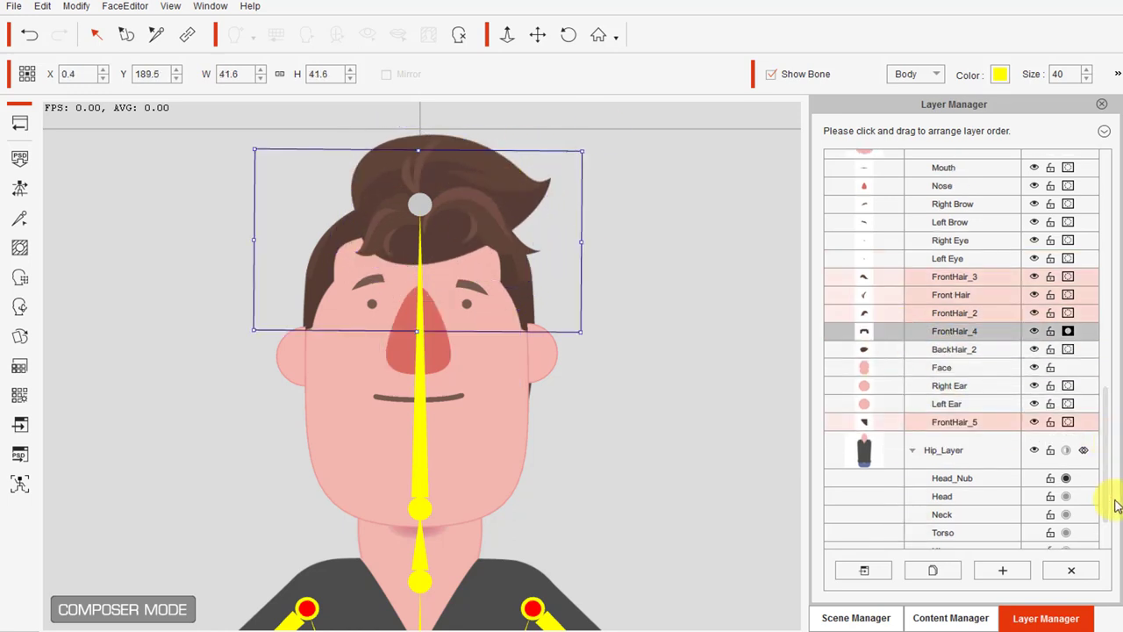
{"action": "left_click_drag", "start_coordinate": [1108, 504], "coordinate": [1108, 463]}
{"action": "left_click_drag", "start_coordinate": [522, 170], "coordinate": [559, 146]}
{"action": "left_click_drag", "start_coordinate": [918, 350], "coordinate": [925, 375]}
{"action": "left_click_drag", "start_coordinate": [504, 181], "coordinate": [505, 215]}
{"action": "left_click_drag", "start_coordinate": [555, 171], "coordinate": [544, 152]}
{"action": "left_click_drag", "start_coordinate": [1107, 455], "coordinate": [1107, 416]}
{"action": "left_click_drag", "start_coordinate": [470, 307], "coordinate": [489, 325]}
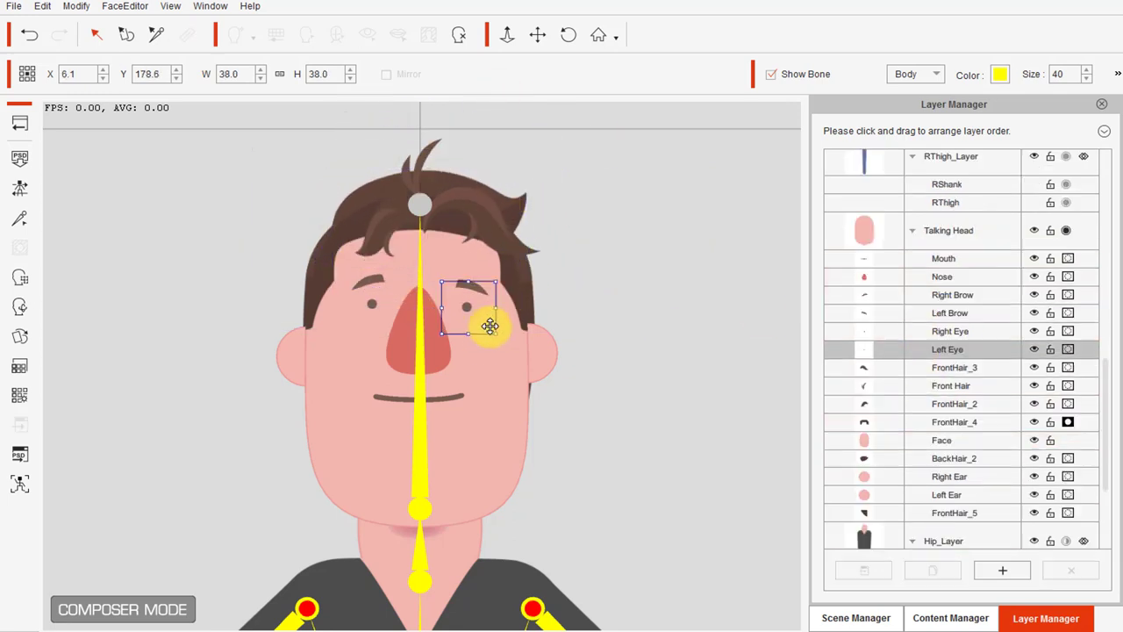
{"action": "left_click", "coordinate": [506, 273]}
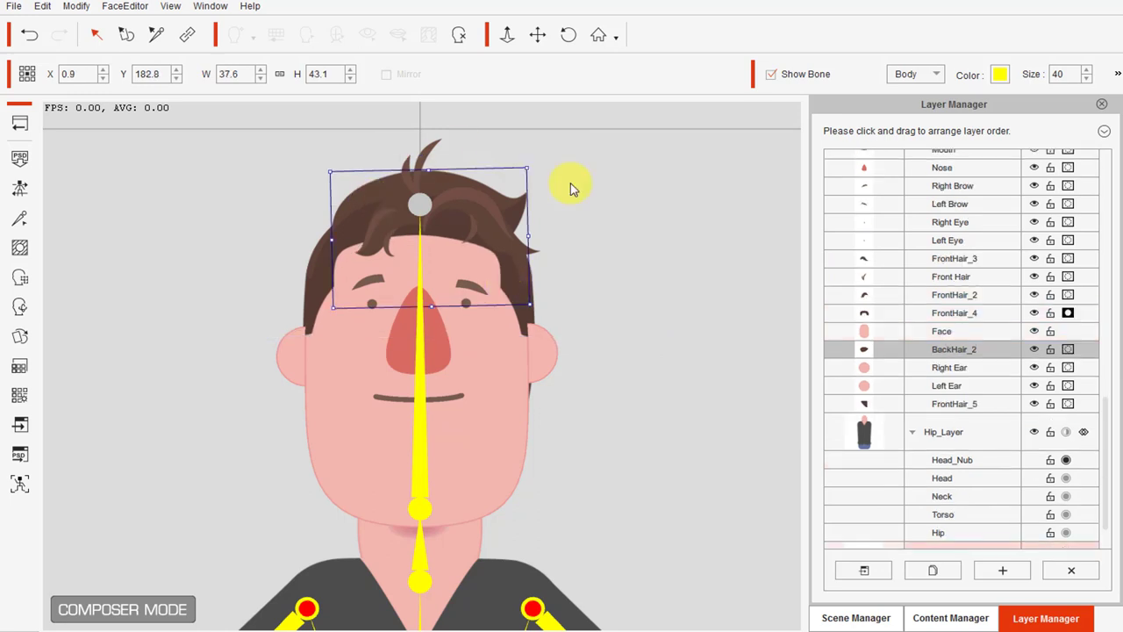
{"action": "left_click_drag", "start_coordinate": [528, 167], "coordinate": [538, 160]}
Lower the FrontHair_3 sprite slightly, and rotate FrontHair_2 clockwise and enlarge it to 41.8 at X 1.4, Y 187.7.
{"action": "left_click_drag", "start_coordinate": [517, 188], "coordinate": [520, 203]}
{"action": "left_click", "coordinate": [369, 246]}
{"action": "left_click_drag", "start_coordinate": [442, 172], "coordinate": [394, 211]}
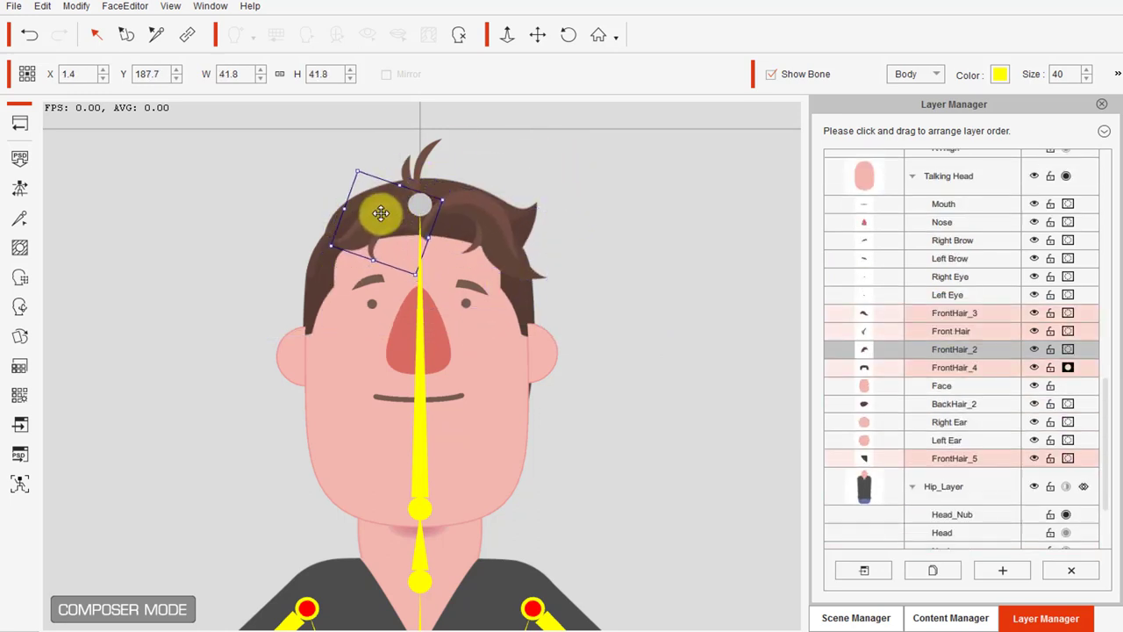
Try tilting the Front Hair tuft counterclockwise on top of the head and undo the rotation.
{"action": "left_click", "coordinate": [441, 152]}
{"action": "left_click", "coordinate": [426, 158]}
{"action": "left_click_drag", "start_coordinate": [450, 132], "coordinate": [446, 126]}
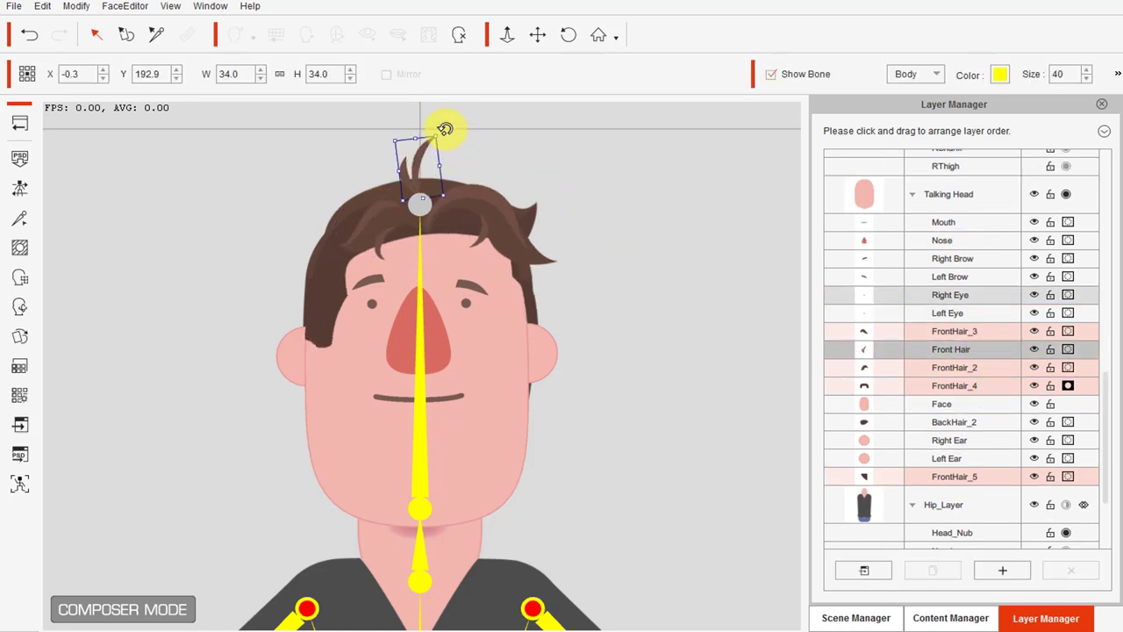
{"action": "key", "text": "ctrl+z"}
{"action": "left_click", "coordinate": [725, 342]}
Open the 360 Head Creator at the left-facing angle and place the Face layer directly below FrontHair_4.
{"action": "left_click", "coordinate": [20, 307]}
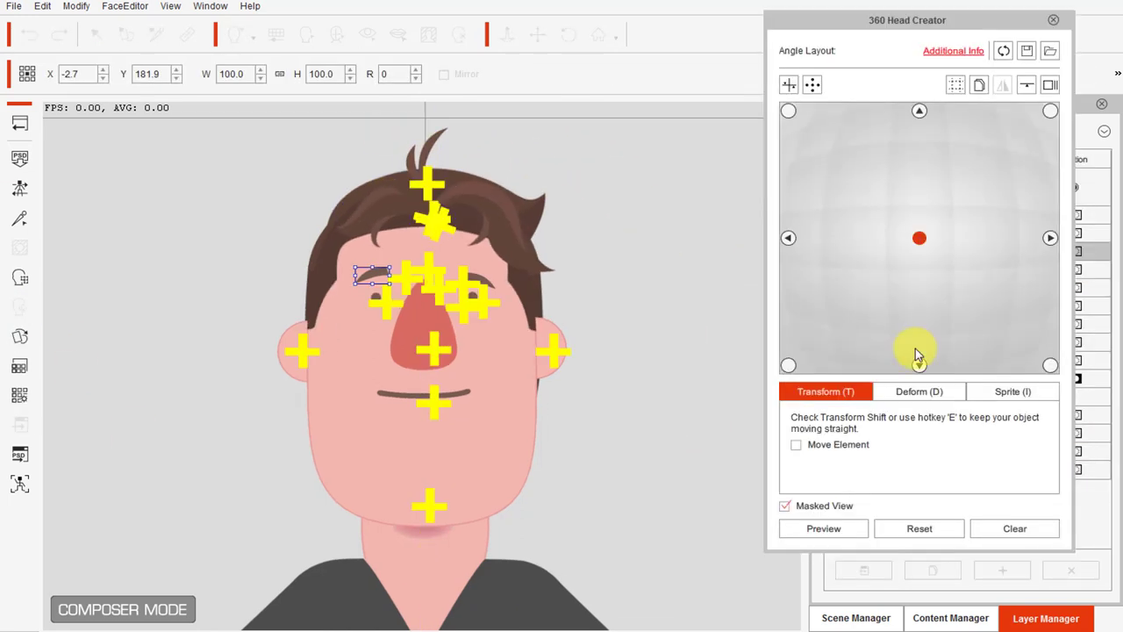
{"action": "left_click", "coordinate": [788, 239]}
{"action": "left_click_drag", "start_coordinate": [963, 7], "coordinate": [143, 61]}
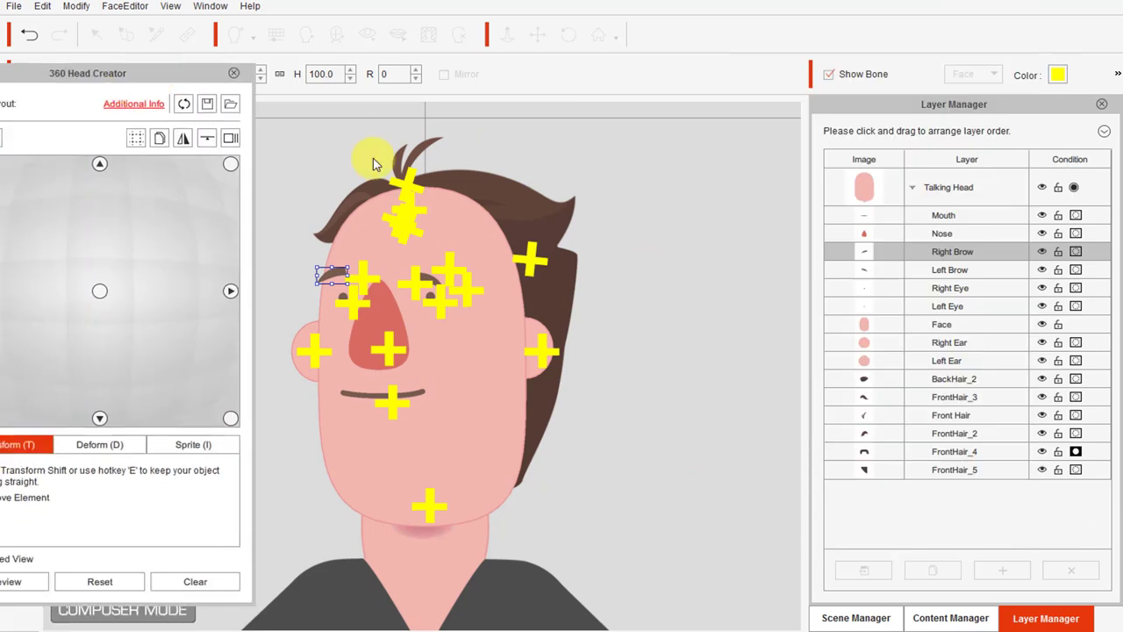
{"action": "left_click_drag", "start_coordinate": [941, 327], "coordinate": [953, 451]}
Shift the FrontHair_5 sprite inward against the head and place the Right Ear and Left Ear layers below Face.
{"action": "left_click", "coordinate": [570, 300]}
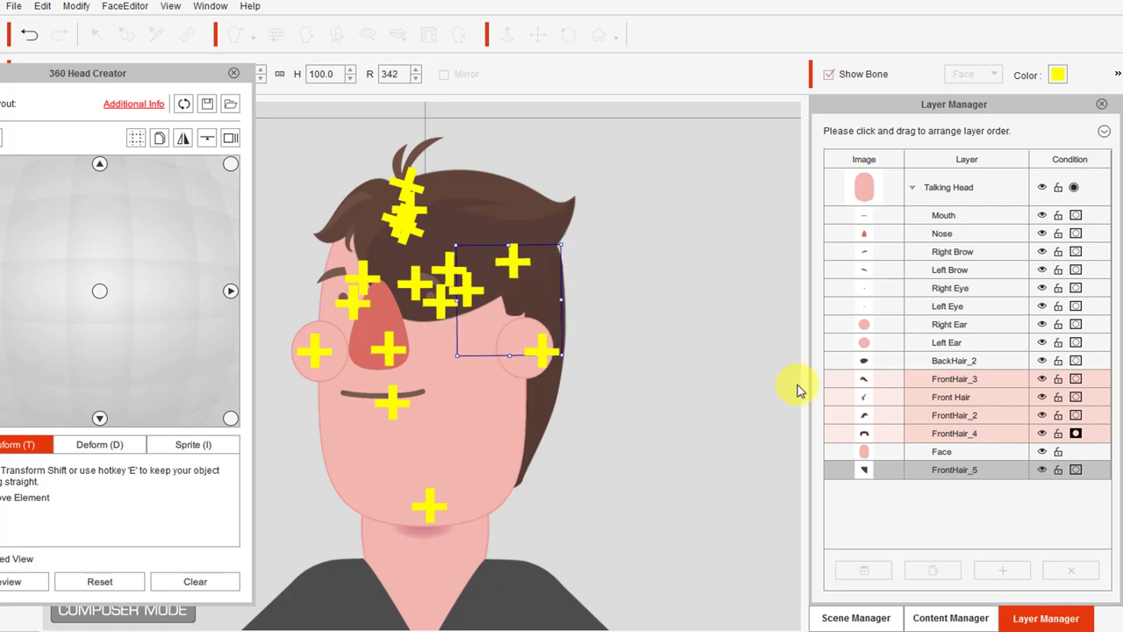
{"action": "left_click", "coordinate": [923, 327]}
{"action": "left_click", "coordinate": [921, 344], "text": "ctrl"}
{"action": "left_click_drag", "start_coordinate": [920, 344], "coordinate": [937, 451]}
Move the BackHair_2 sprite up and toward the back of the turned head and place its layer directly below Face.
{"action": "left_click_drag", "start_coordinate": [488, 209], "coordinate": [570, 149]}
{"action": "left_click_drag", "start_coordinate": [897, 365], "coordinate": [920, 418]}
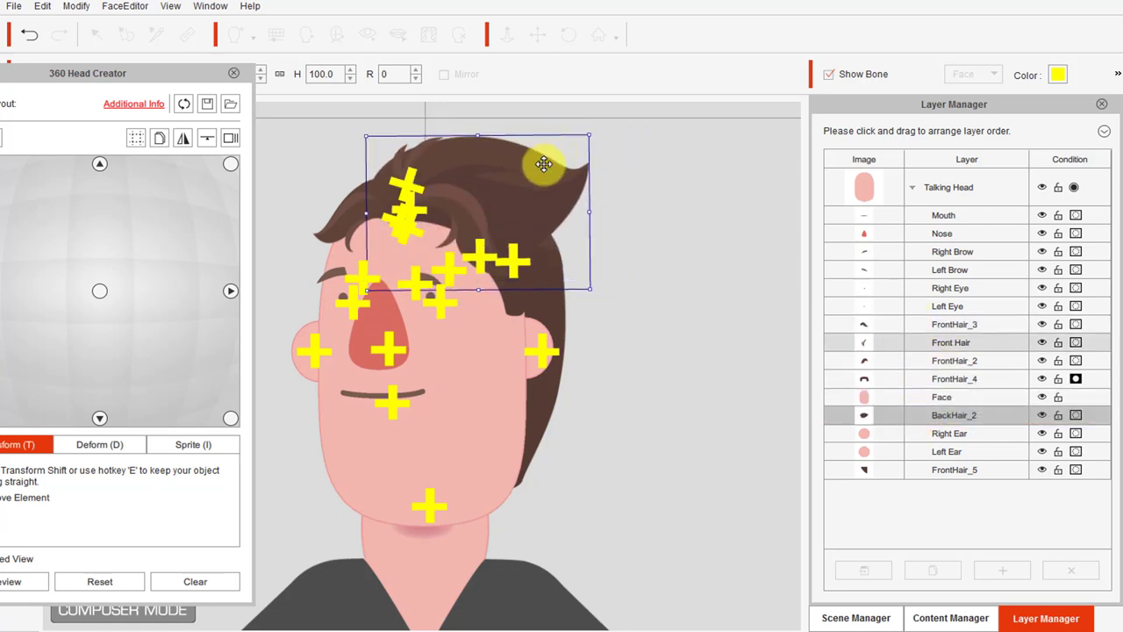
Rotate the BackHair_2 sprite to 39 degrees around the back of the left-facing head and hide the bones.
{"action": "left_click_drag", "start_coordinate": [544, 165], "coordinate": [522, 186]}
{"action": "left_click_drag", "start_coordinate": [584, 145], "coordinate": [617, 243]}
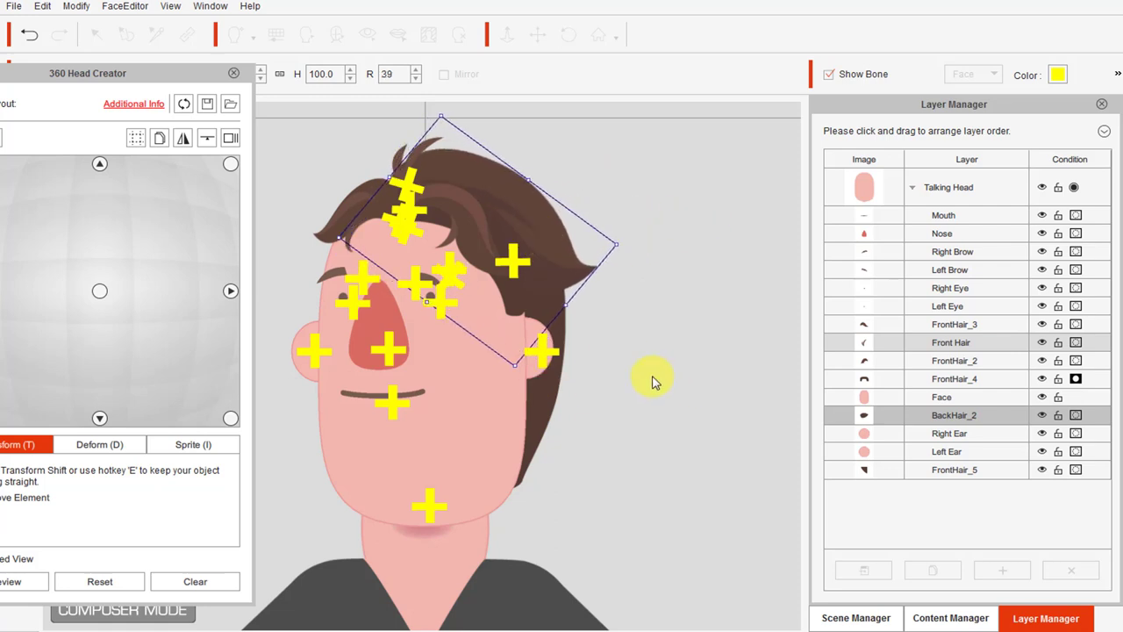
{"action": "left_click", "coordinate": [830, 76]}
Nudge the long back hair sprite inward behind the left-facing head and lower the BackHair_2 sprite slightly.
{"action": "left_click", "coordinate": [553, 386]}
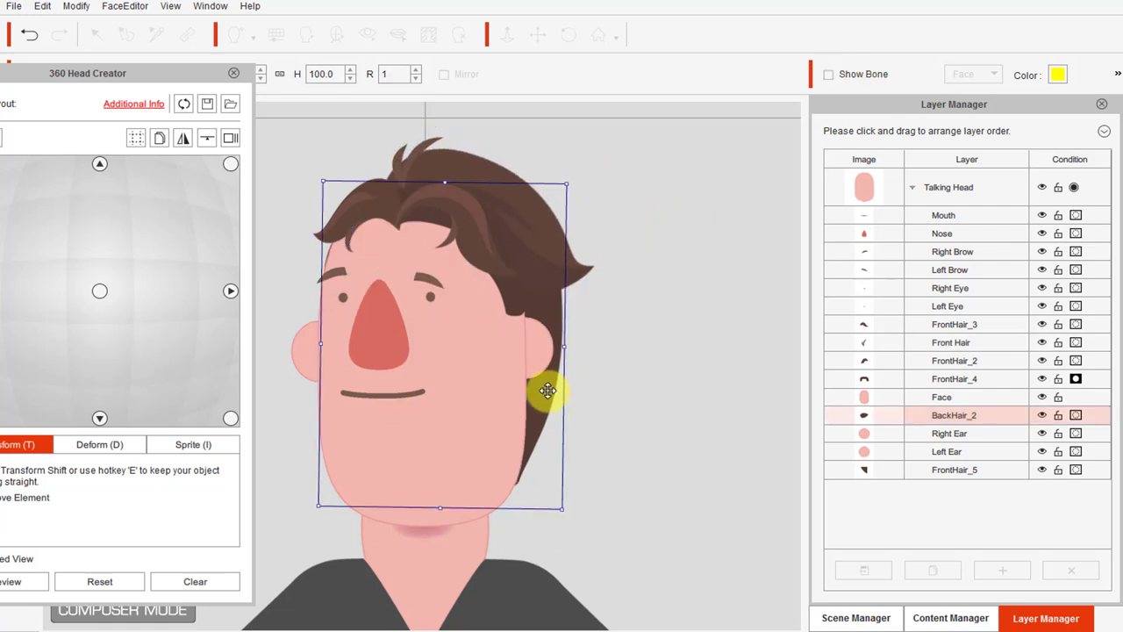
{"action": "left_click_drag", "start_coordinate": [546, 389], "coordinate": [545, 391]}
{"action": "left_click_drag", "start_coordinate": [555, 211], "coordinate": [530, 210]}
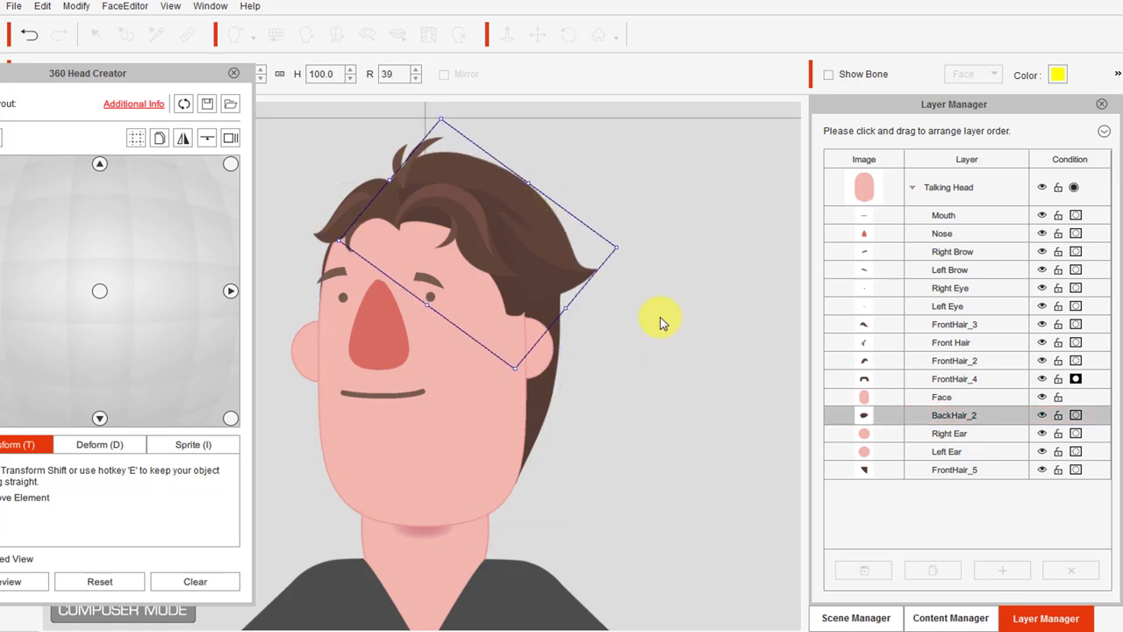
Open the up-left angle, scale the long back hair sprite to 93% and move it inward behind the head.
{"action": "mouse_move", "coordinate": [130, 76]}
{"action": "left_mouse_down"}
{"action": "mouse_move", "coordinate": [886, 63]}
{"action": "mouse_move", "coordinate": [143, 70]}
{"action": "left_mouse_up"}
{"action": "left_click", "coordinate": [726, 150]}
{"action": "left_click", "coordinate": [594, 451]}
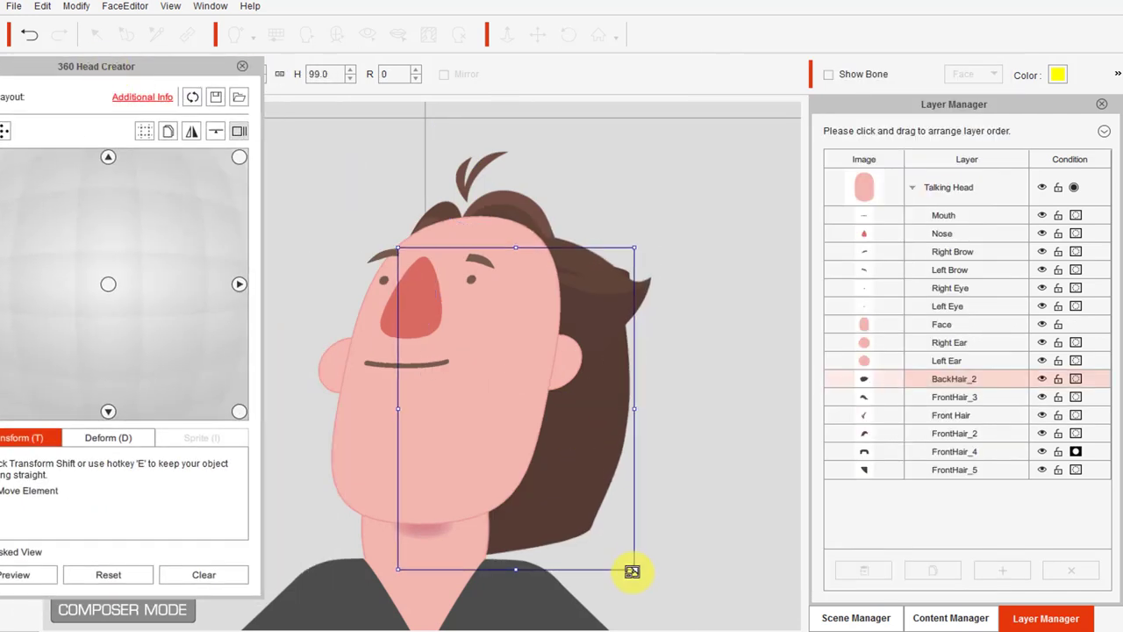
{"action": "left_click_drag", "start_coordinate": [632, 571], "coordinate": [579, 538]}
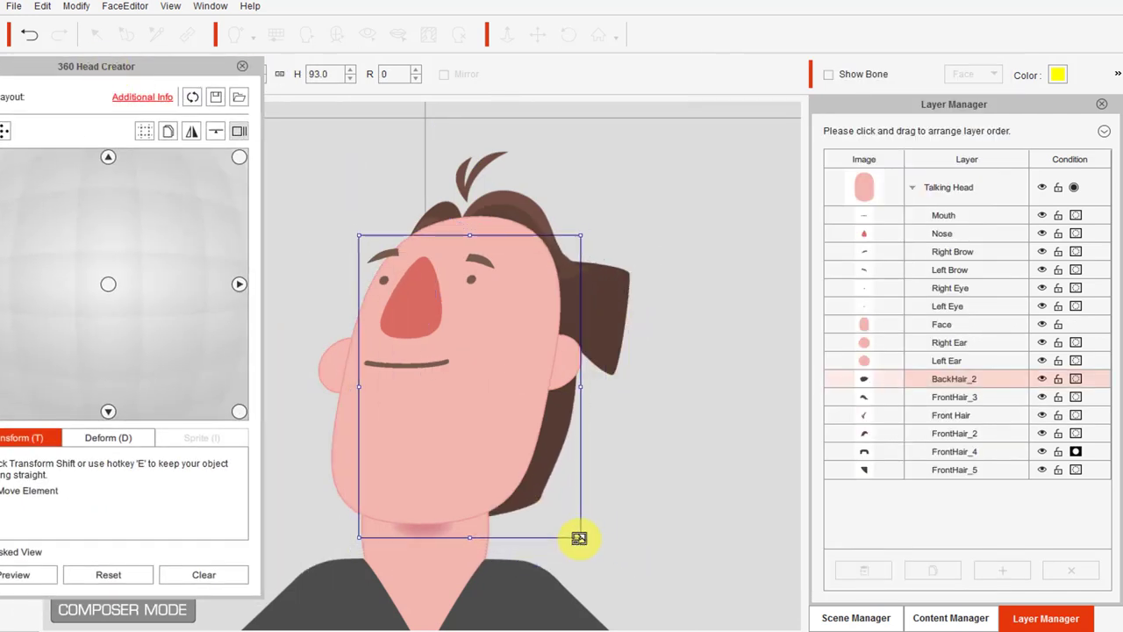
Shift the FrontHair_5 sprite inward at the up-left angle and rotate BackHair_2 to 64 degrees to follow the back of the head.
{"action": "left_click", "coordinate": [584, 309]}
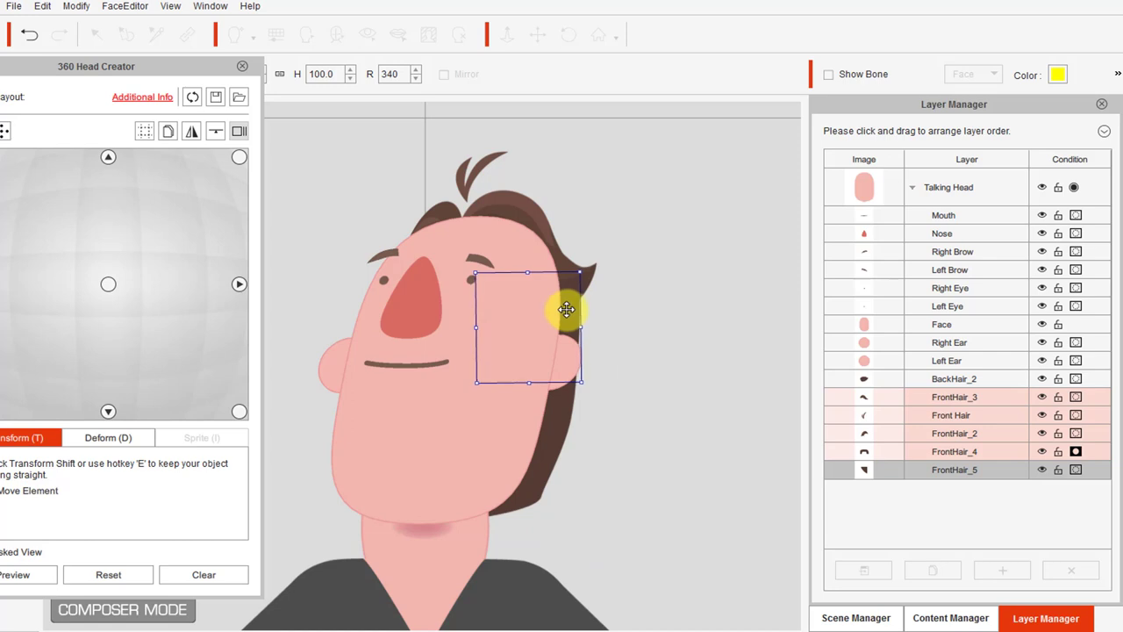
{"action": "left_click", "coordinate": [478, 168]}
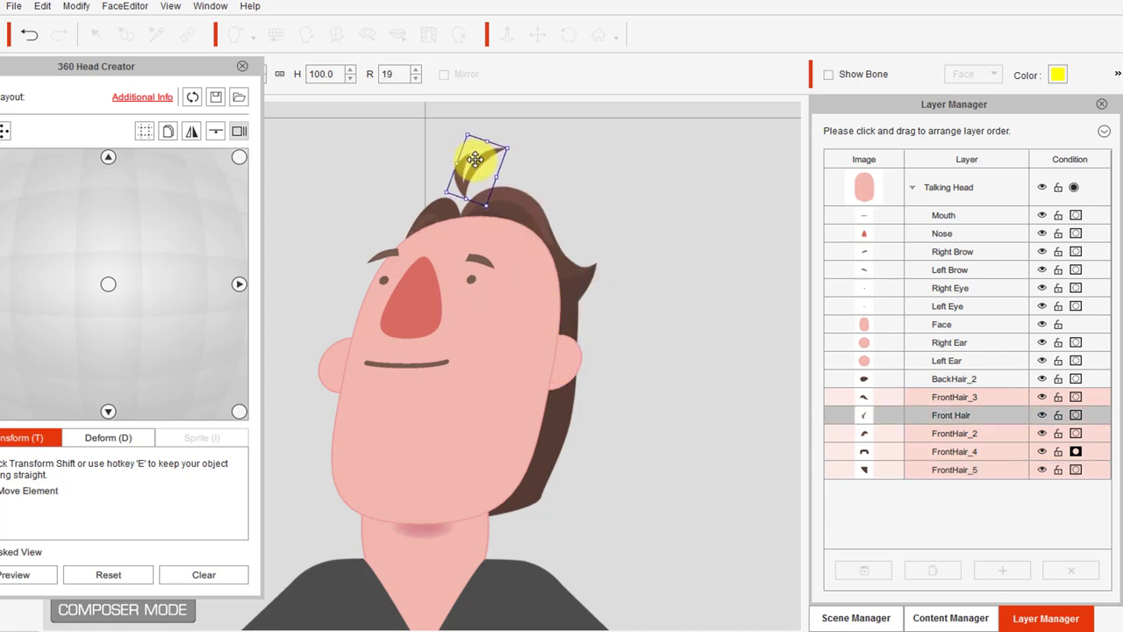
{"action": "left_click", "coordinate": [577, 254]}
{"action": "left_click_drag", "start_coordinate": [625, 206], "coordinate": [652, 289]}
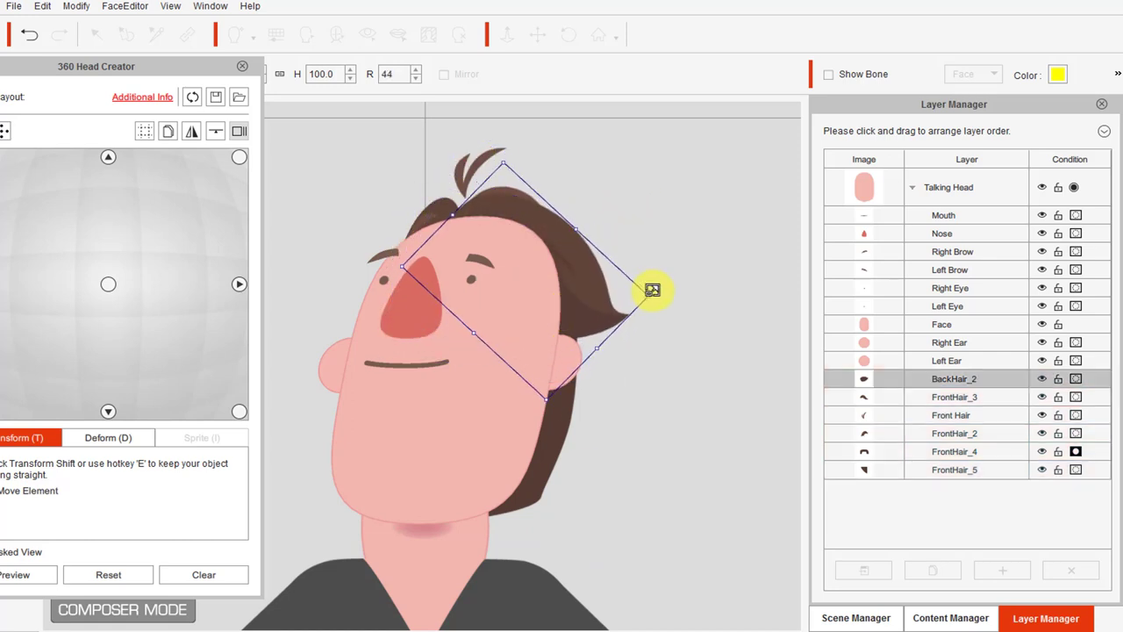
{"action": "left_click_drag", "start_coordinate": [572, 297], "coordinate": [575, 296]}
{"action": "left_click_drag", "start_coordinate": [648, 287], "coordinate": [575, 298]}
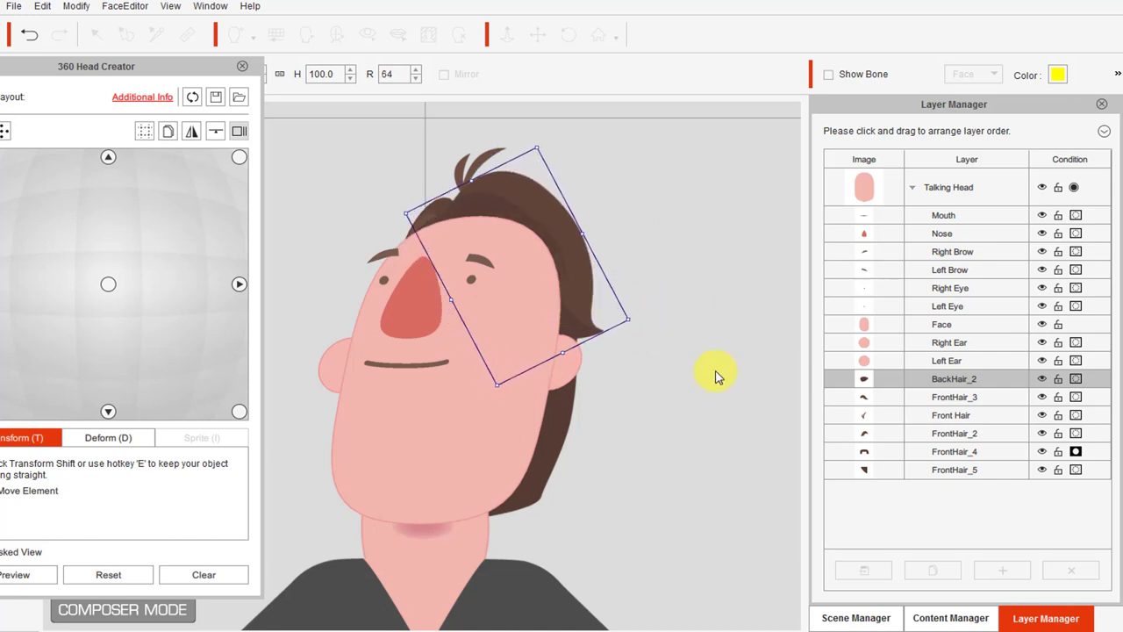
Nudge the long back hair sprite slightly further inward behind the head at the up-left angle.
{"action": "left_click", "coordinate": [195, 97]}
{"action": "left_click", "coordinate": [557, 478]}
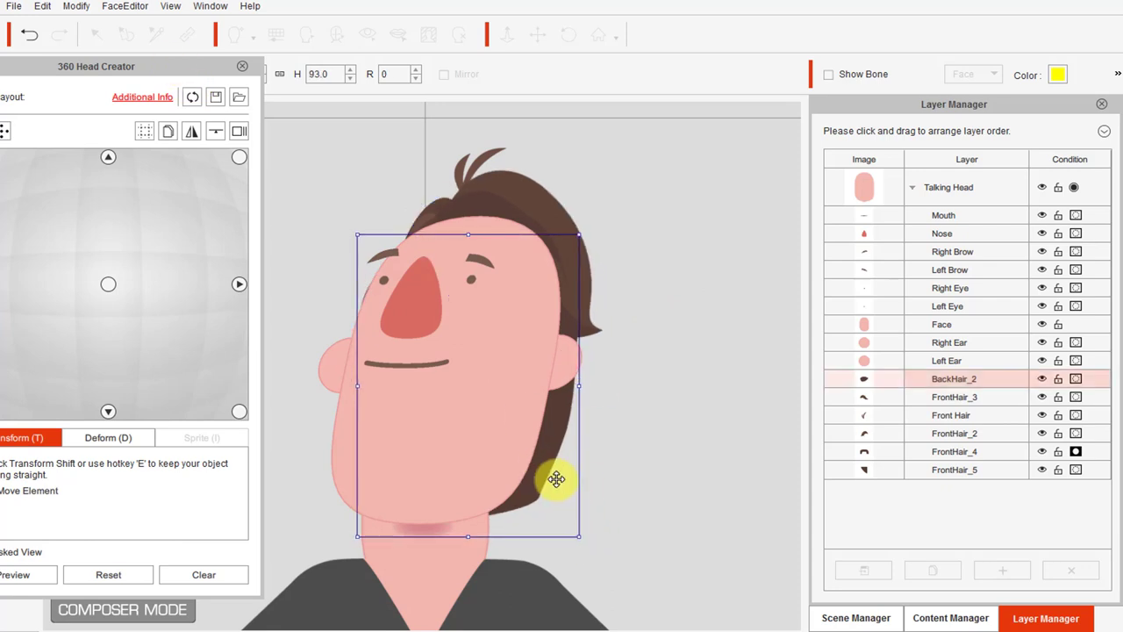
{"action": "left_click_drag", "start_coordinate": [556, 478], "coordinate": [554, 478]}
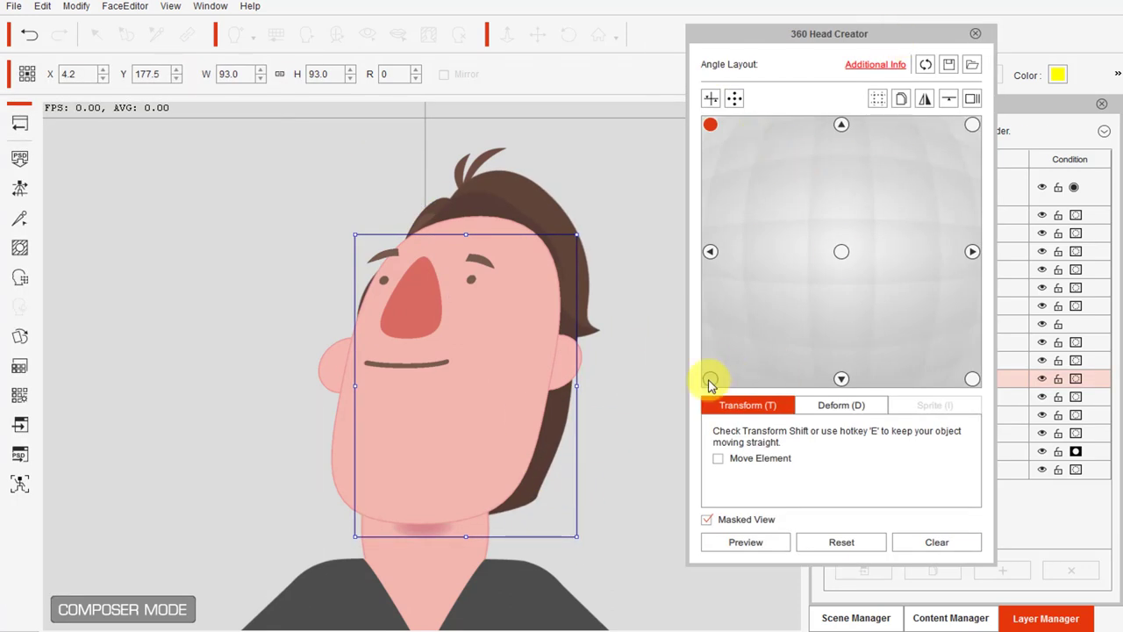
Open the down-left angle, scale the long back hair sprite to 95.9% and move it in toward the head.
{"action": "left_click", "coordinate": [709, 383]}
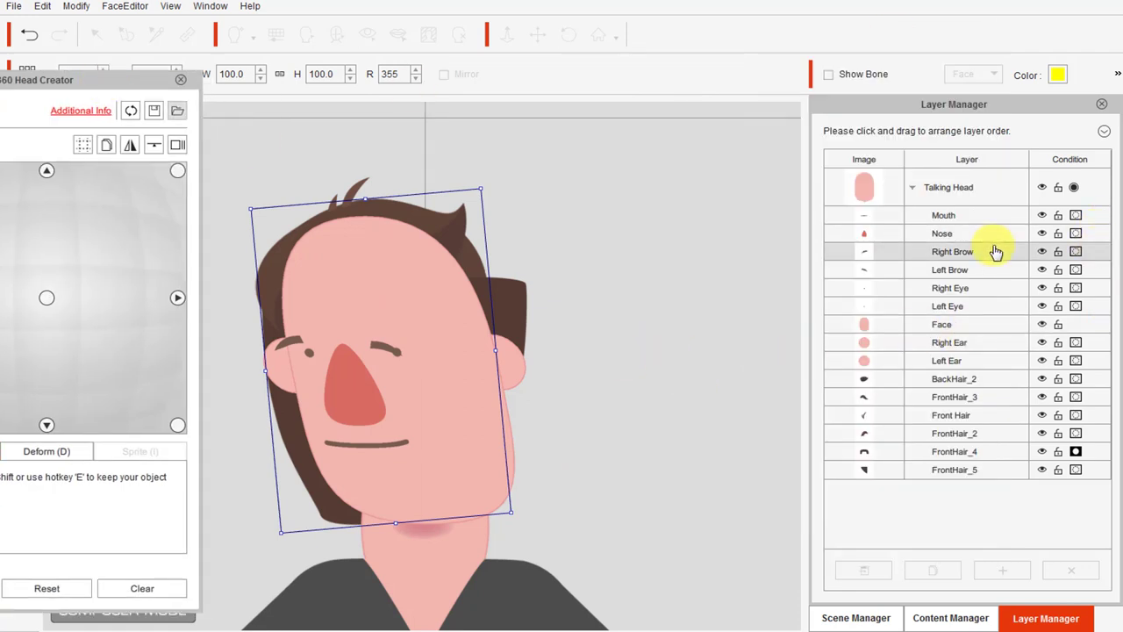
{"action": "left_click_drag", "start_coordinate": [308, 475], "coordinate": [326, 476]}
{"action": "left_click_drag", "start_coordinate": [500, 185], "coordinate": [493, 193]}
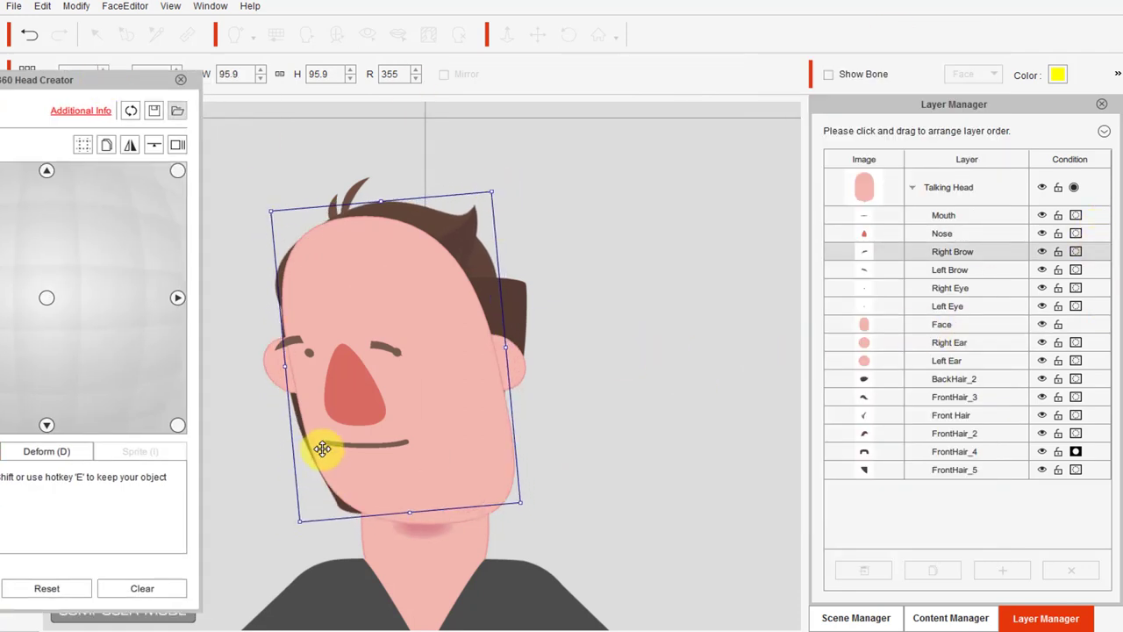
Place the Face, Right Ear and Left Ear layers below FrontHair_4, and the BackHair_2 layer directly below Face.
{"action": "left_click", "coordinate": [502, 296]}
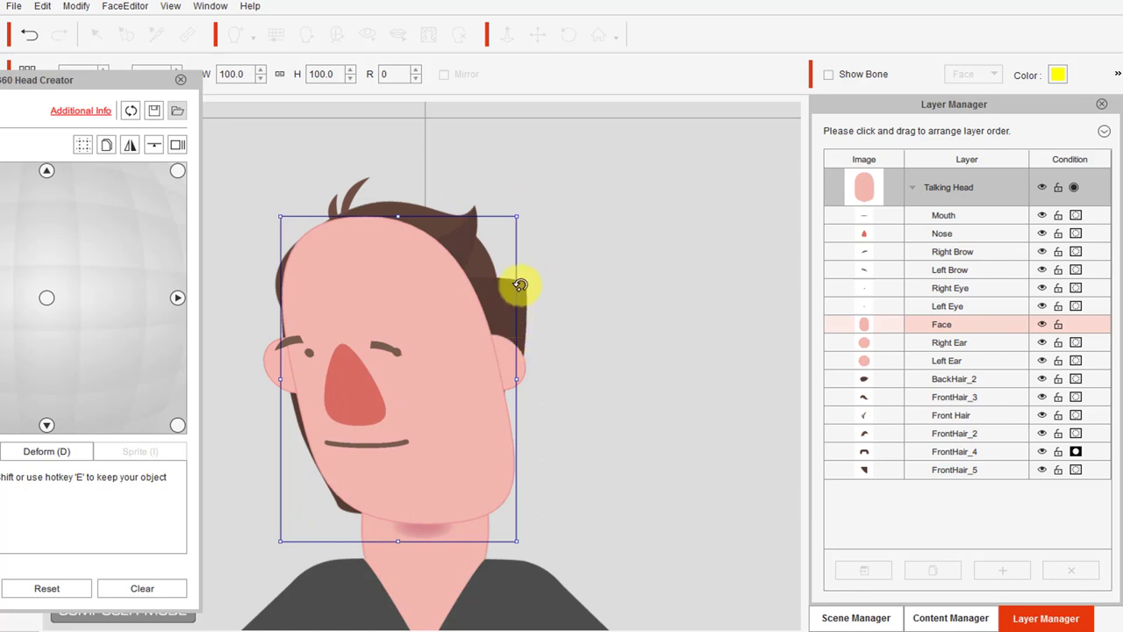
{"action": "left_click", "coordinate": [935, 325]}
{"action": "left_click", "coordinate": [895, 451]}
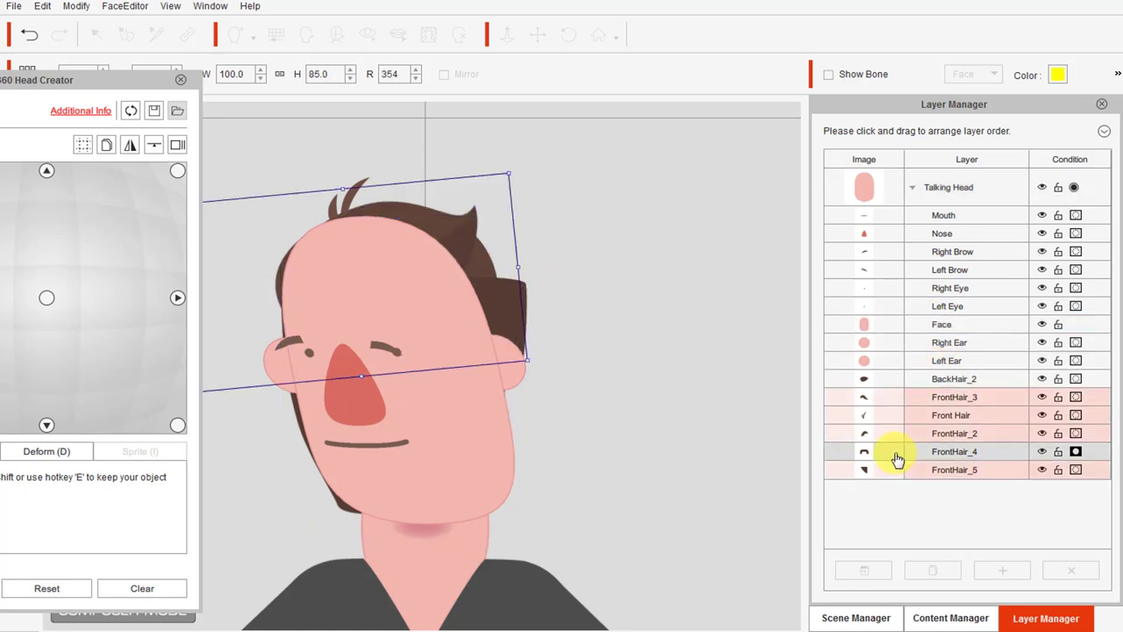
{"action": "left_click", "coordinate": [929, 325]}
{"action": "left_click", "coordinate": [912, 361], "text": "shift"}
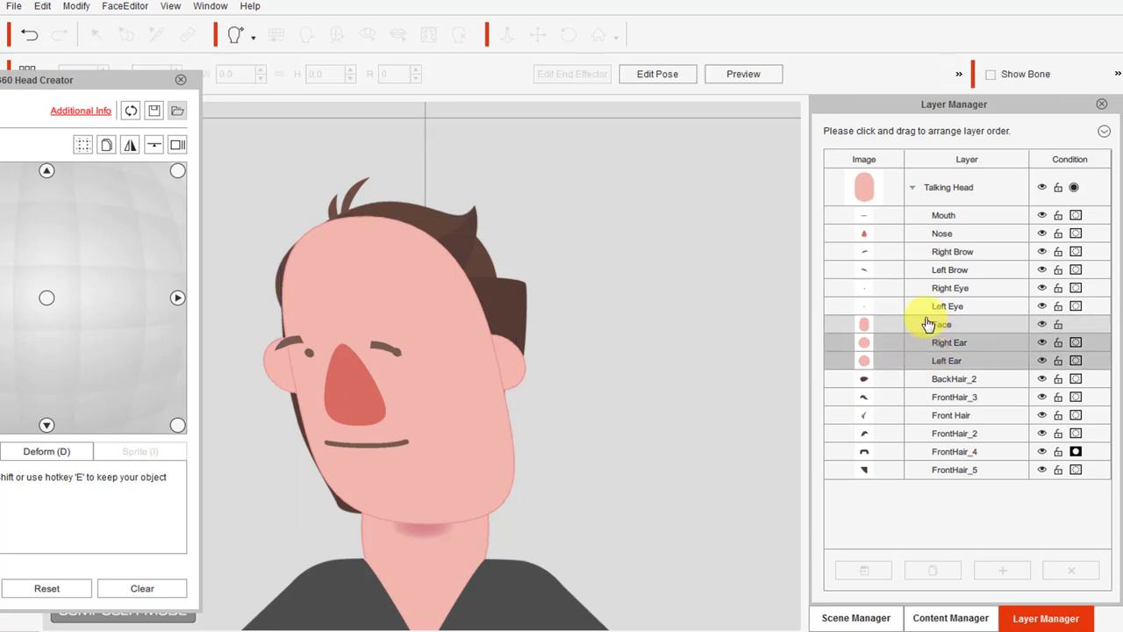
{"action": "left_click_drag", "start_coordinate": [928, 325], "coordinate": [913, 461]}
{"action": "left_click_drag", "start_coordinate": [494, 269], "coordinate": [472, 238]}
{"action": "left_click_drag", "start_coordinate": [921, 324], "coordinate": [918, 427]}
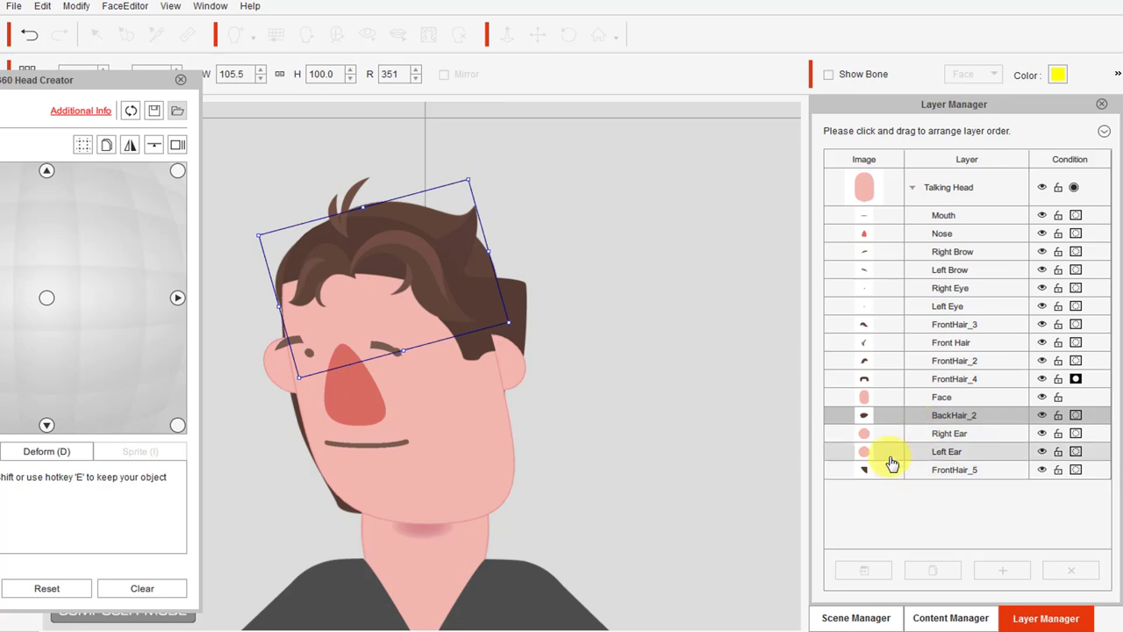
Shift the FrontHair_5 sprite inward, and fit the long back hair behind the head at 94.8% scale and 347 degrees rotation.
{"action": "left_click", "coordinate": [504, 294]}
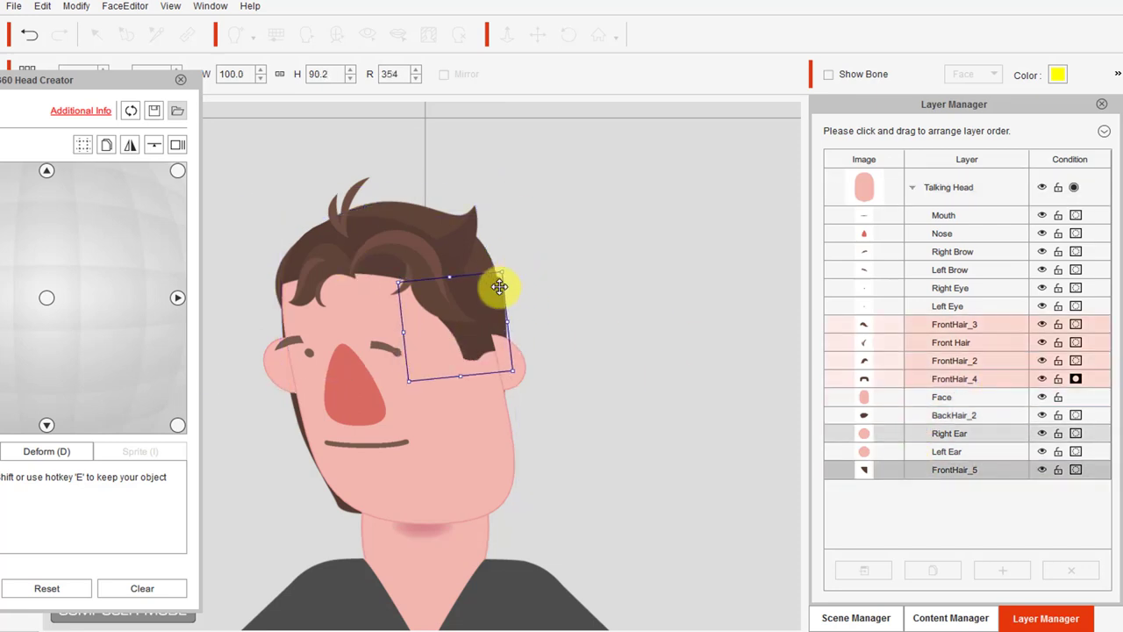
{"action": "left_click_drag", "start_coordinate": [499, 287], "coordinate": [493, 286]}
{"action": "left_click", "coordinate": [486, 304]}
{"action": "left_click_drag", "start_coordinate": [331, 498], "coordinate": [332, 492]}
{"action": "left_click_drag", "start_coordinate": [511, 187], "coordinate": [486, 228]}
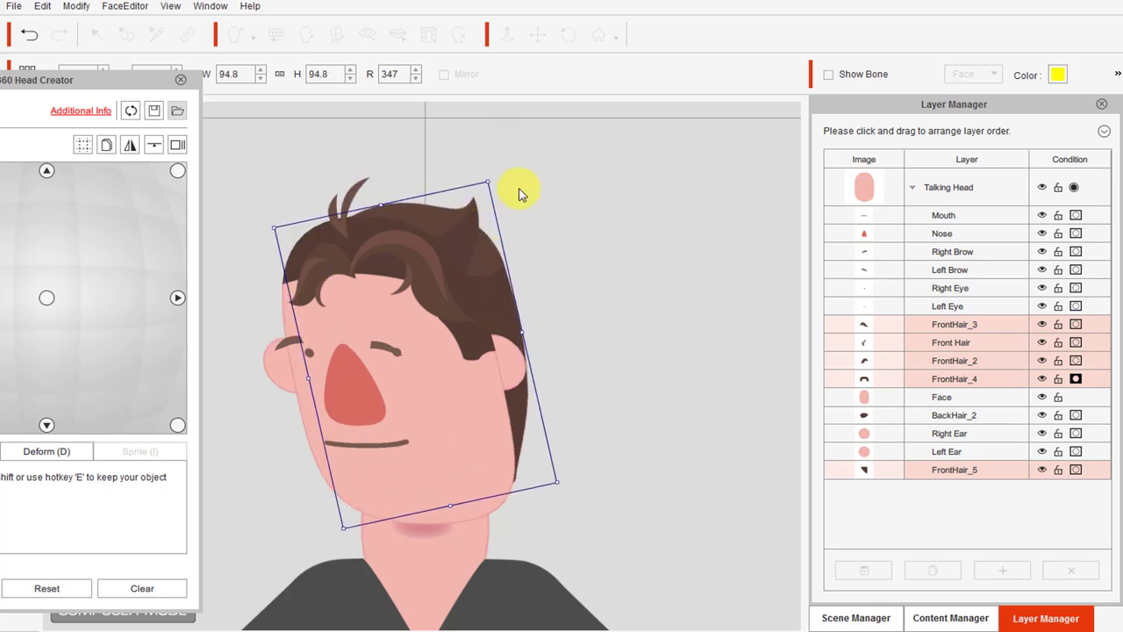
Shift the fringe sprites across the forehead toward the far side of the down-left face.
{"action": "left_click", "coordinate": [326, 254]}
{"action": "left_click", "coordinate": [408, 248]}
Rotate BackHair_2 down along the back of the head at the down-left angle, and to 44 degrees at the left-facing angle.
{"action": "left_click", "coordinate": [477, 201]}
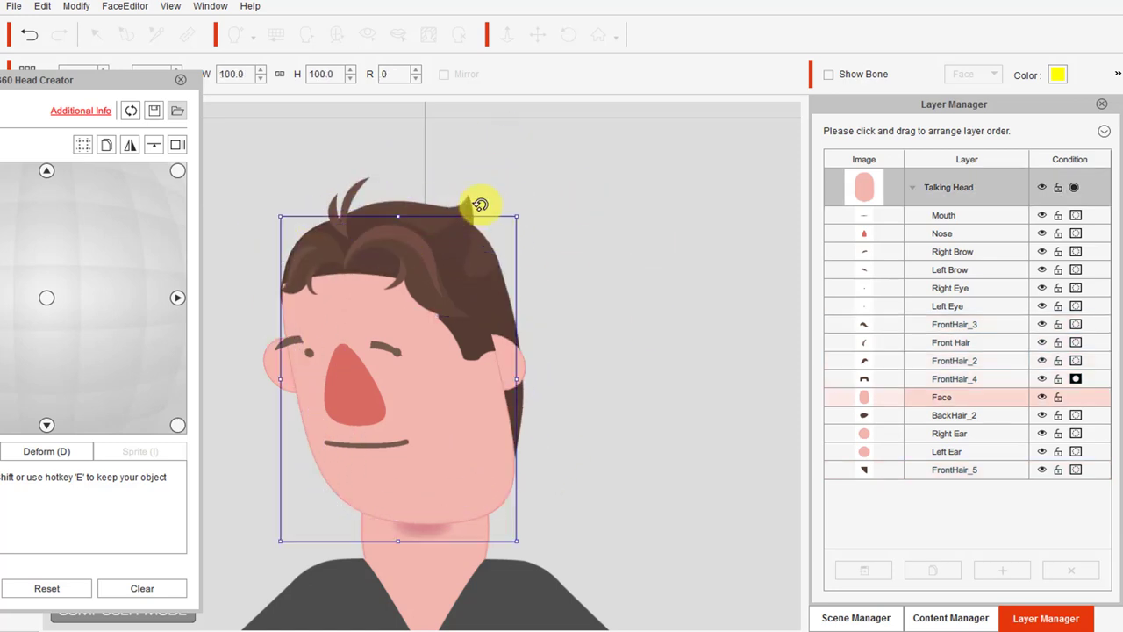
{"action": "left_click", "coordinate": [934, 411]}
{"action": "left_click_drag", "start_coordinate": [450, 169], "coordinate": [529, 296]}
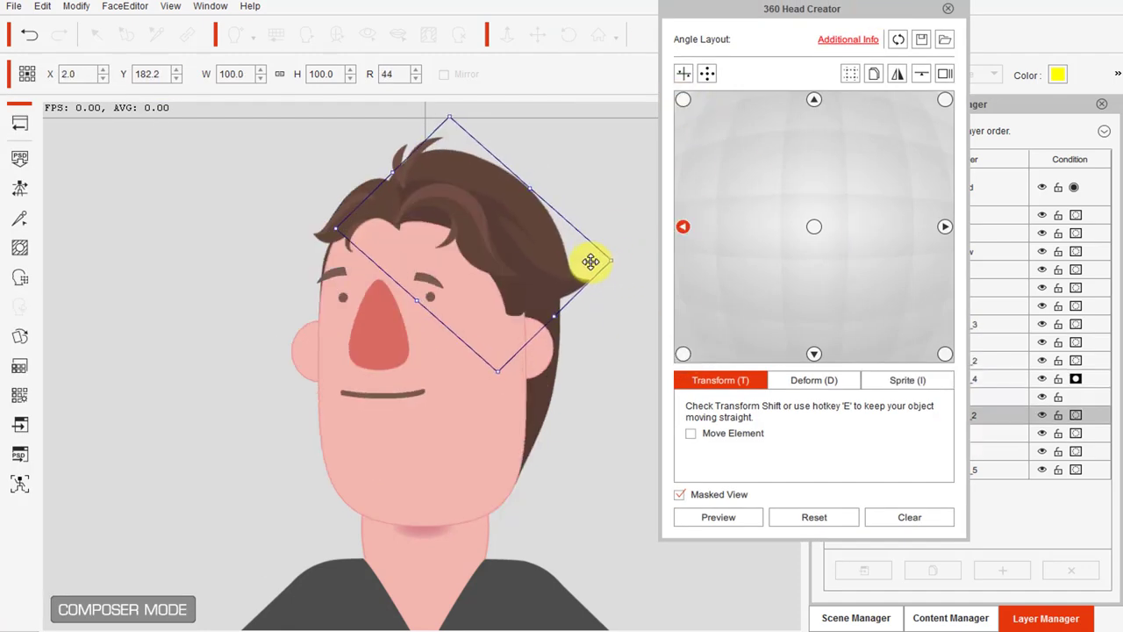
Return to the down-left angle and reposition the Left Eye clear of its brow and the Right Brow further inward on the face.
{"action": "left_click", "coordinate": [682, 355]}
{"action": "left_click", "coordinate": [372, 342]}
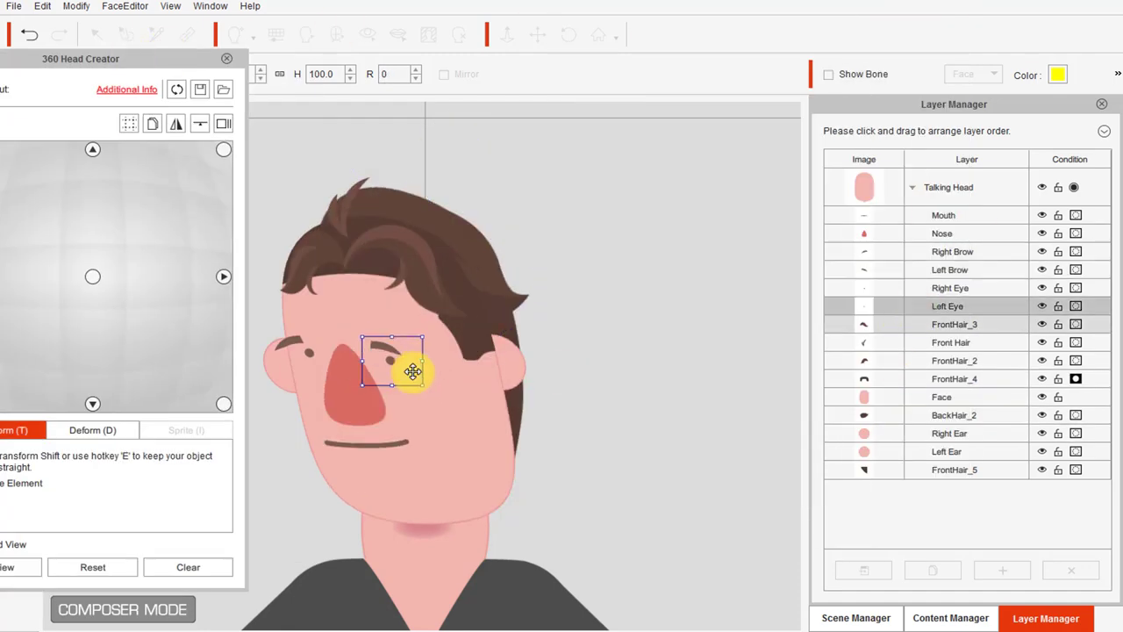
{"action": "left_click", "coordinate": [290, 342]}
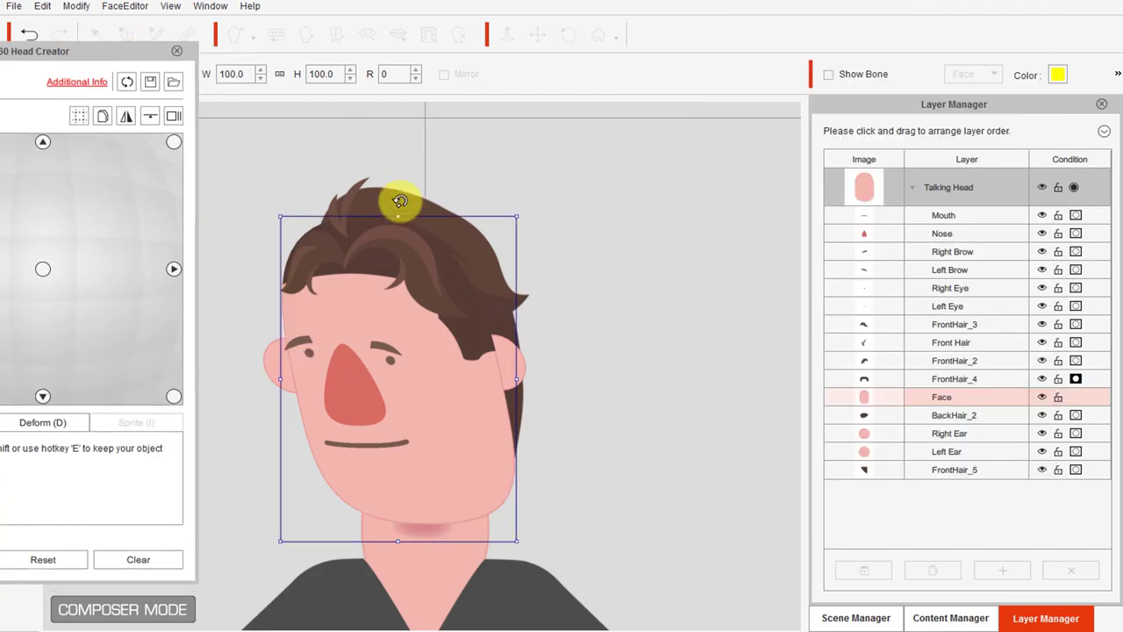
Nudge the BackHair_2 sprite slightly outward at the back of the down-left head.
{"action": "left_click", "coordinate": [447, 257]}
{"action": "left_click", "coordinate": [515, 377]}
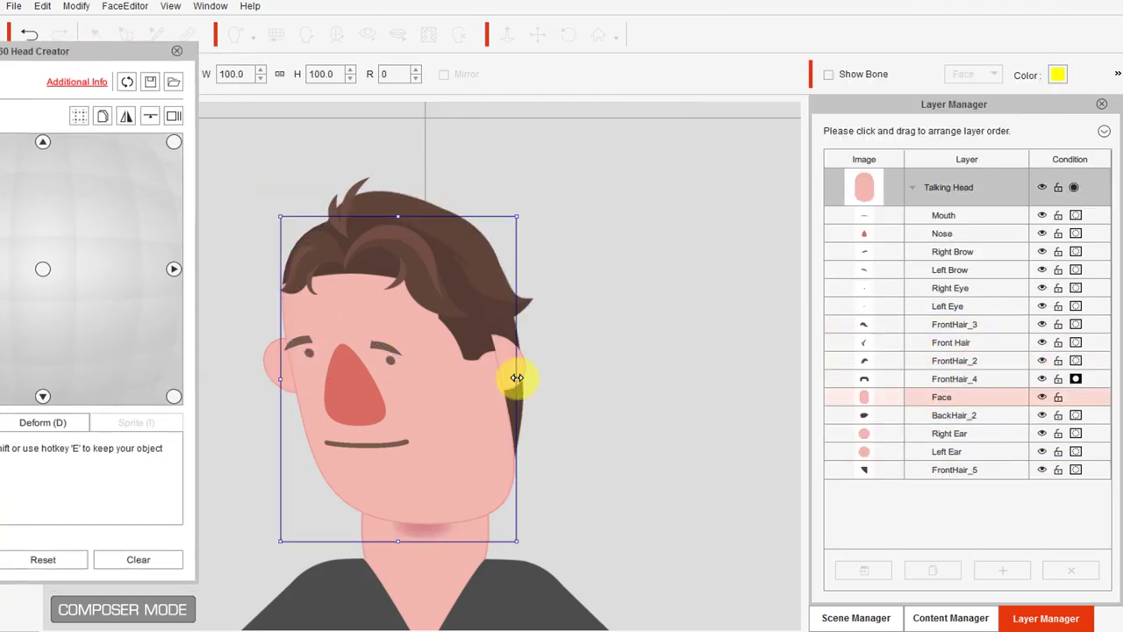
{"action": "left_click", "coordinate": [919, 418]}
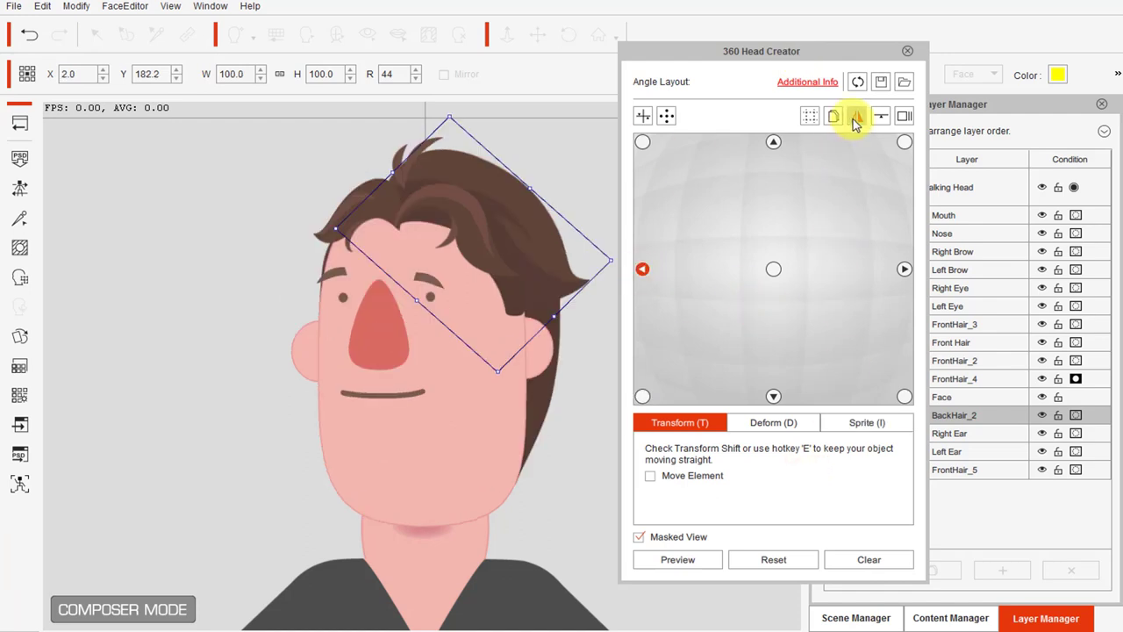
Mirror all elements of the left-facing angle to the opposite side with Transform, Deform and Layer included and Sprite excluded.
{"action": "left_click", "coordinate": [856, 119]}
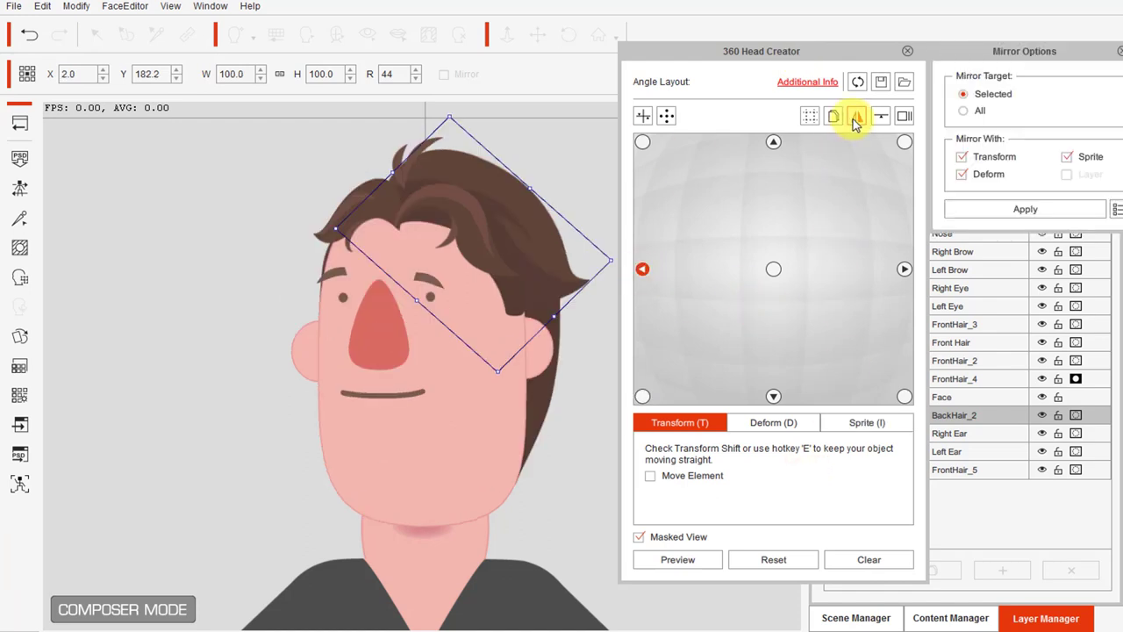
{"action": "left_click_drag", "start_coordinate": [1075, 62], "coordinate": [827, 52]}
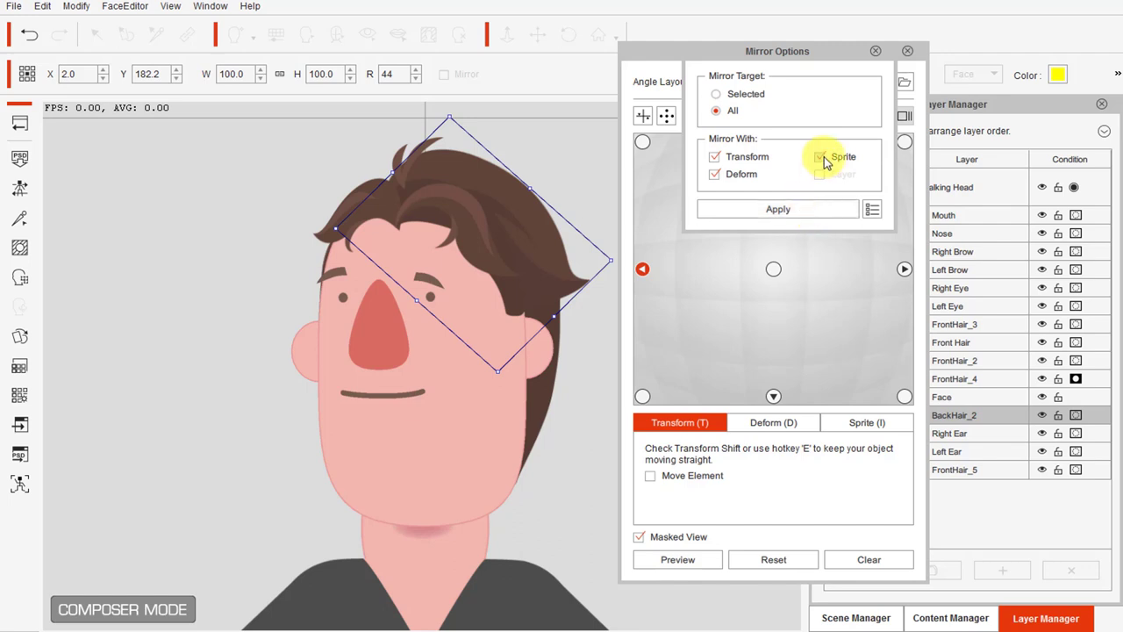
{"action": "left_click", "coordinate": [480, 426]}
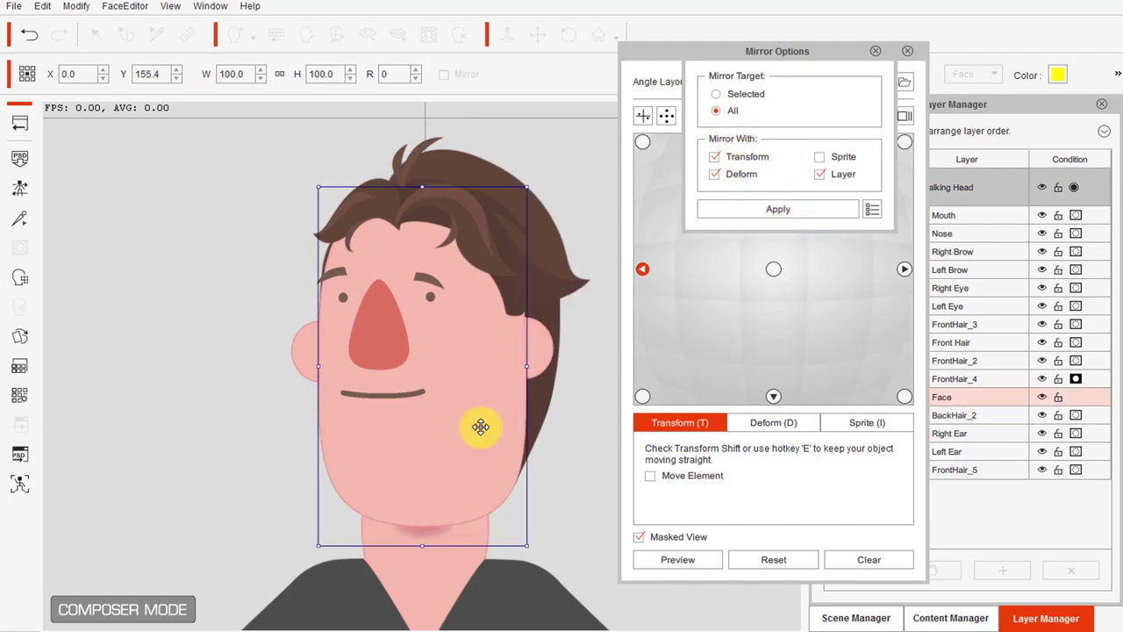
{"action": "left_click", "coordinate": [719, 113]}
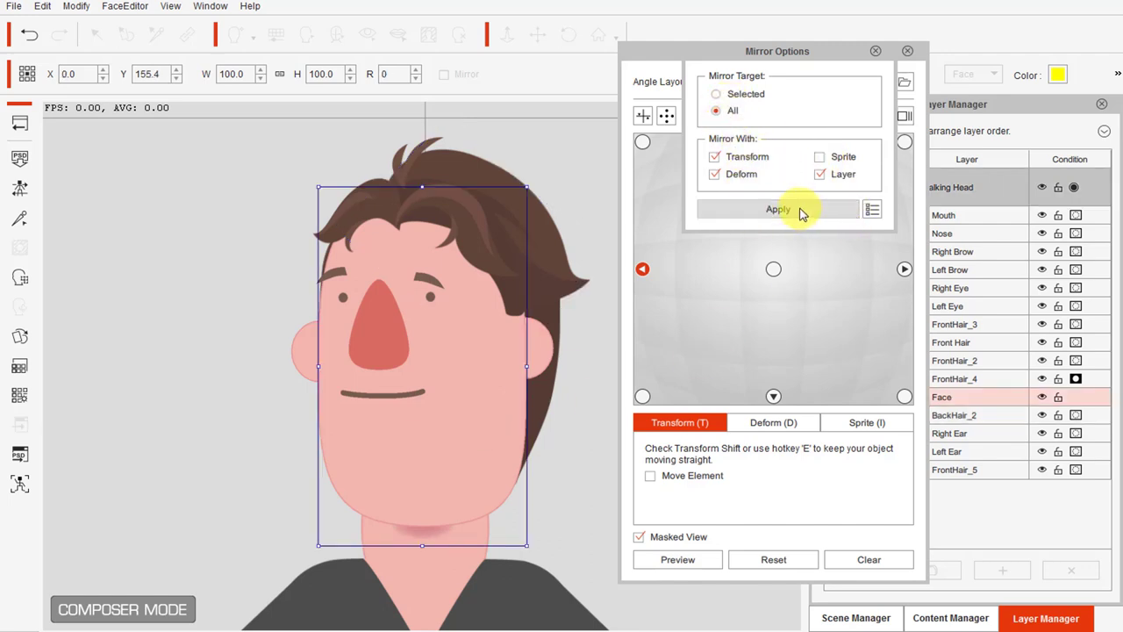
{"action": "left_click", "coordinate": [799, 211]}
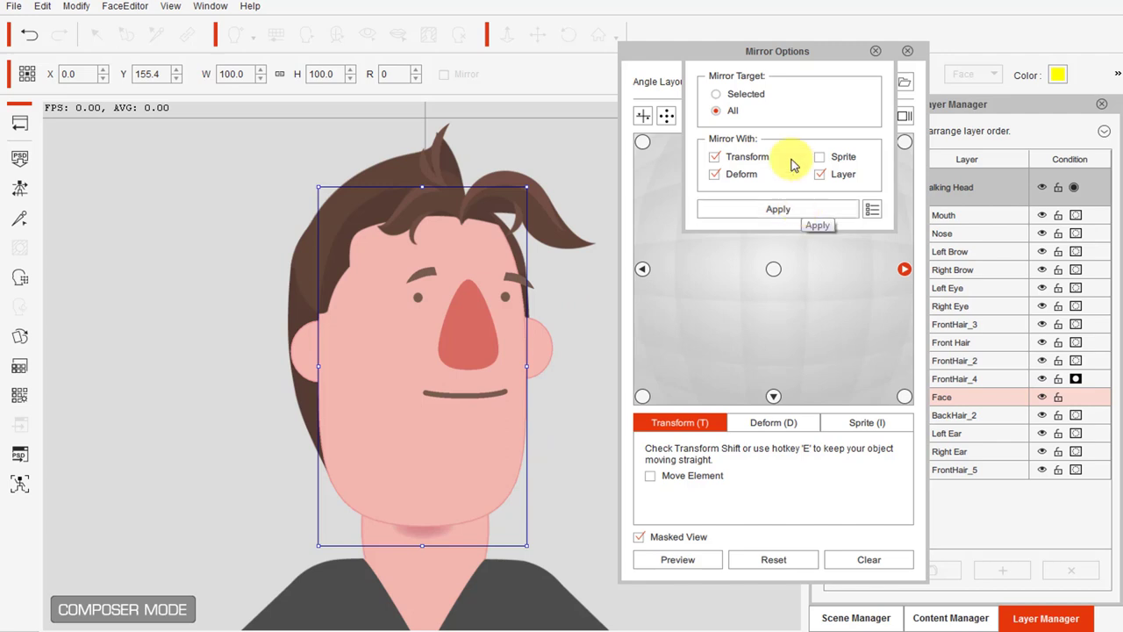
{"action": "left_click", "coordinate": [714, 156]}
Mirror all elements of the down-left angle to the down-right angle with Transform, Deform and Layer, without Sprite.
{"action": "left_click", "coordinate": [642, 396]}
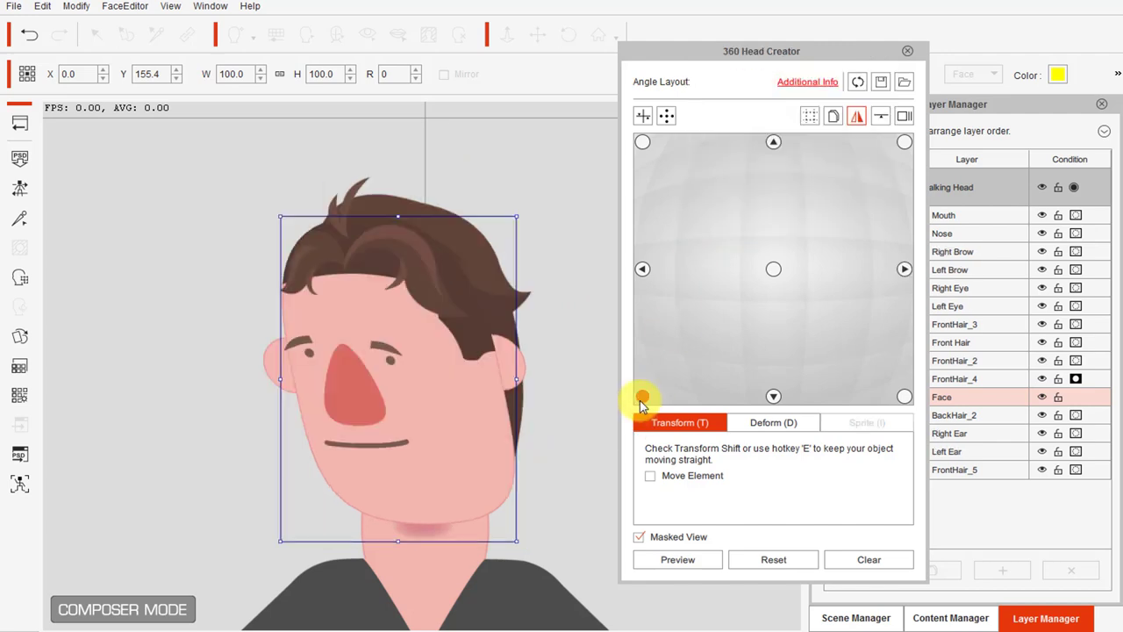
{"action": "left_click", "coordinate": [858, 118]}
{"action": "left_click_drag", "start_coordinate": [1074, 56], "coordinate": [853, 52]}
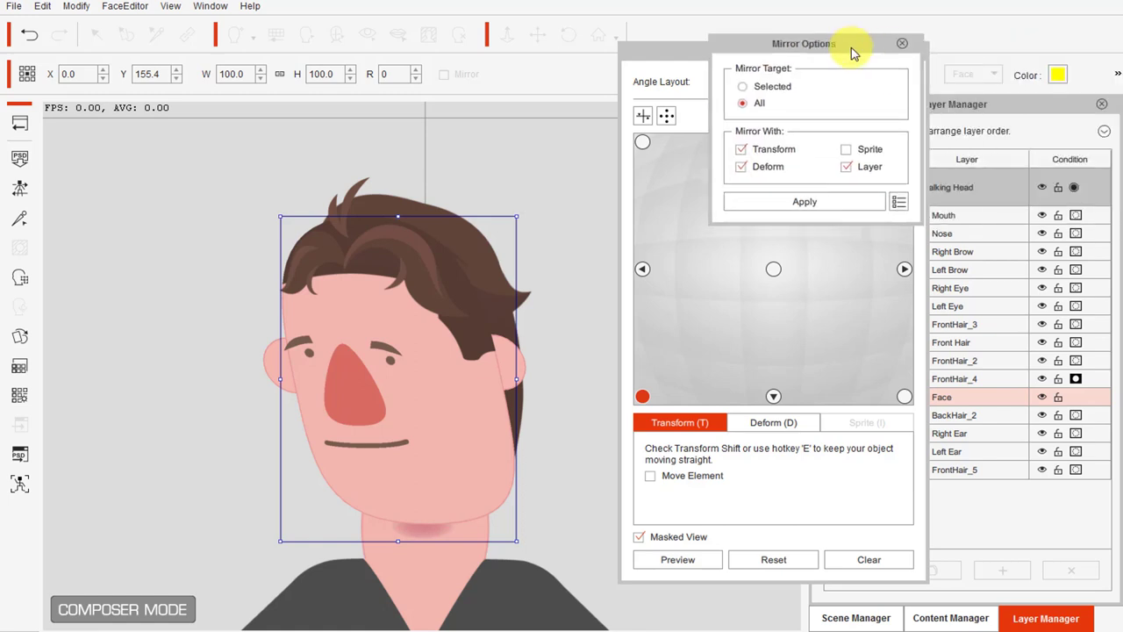
{"action": "left_click", "coordinate": [805, 203]}
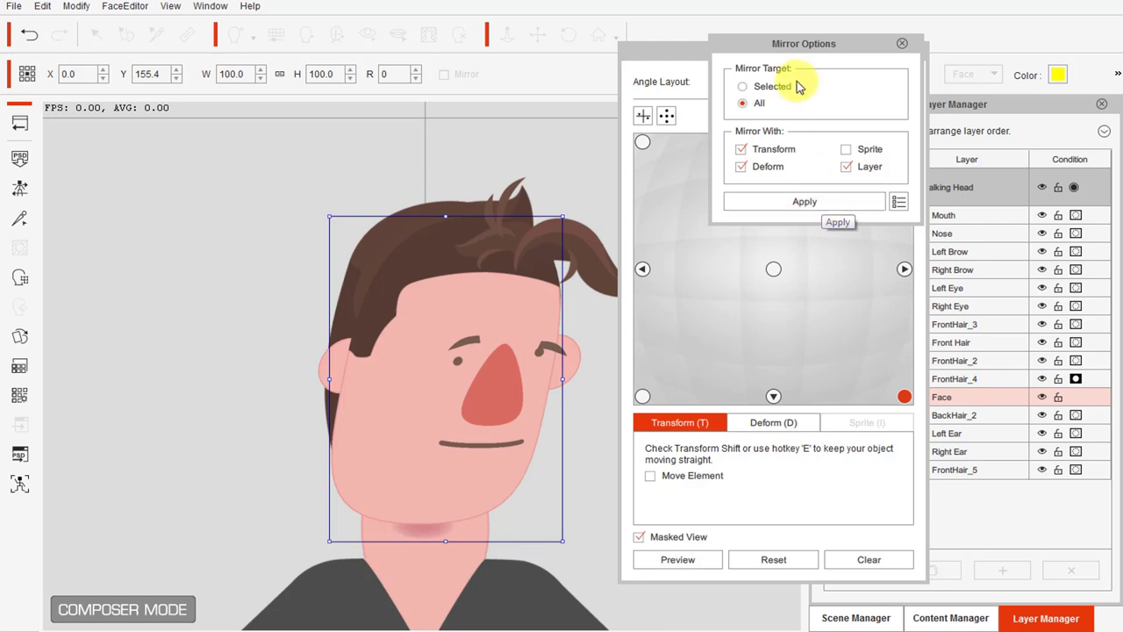
Mirror all elements of the up-left angle to the up-right angle with the same options and close the mirror options.
{"action": "left_click_drag", "start_coordinate": [836, 44], "coordinate": [857, 59]}
{"action": "left_click", "coordinate": [642, 143]}
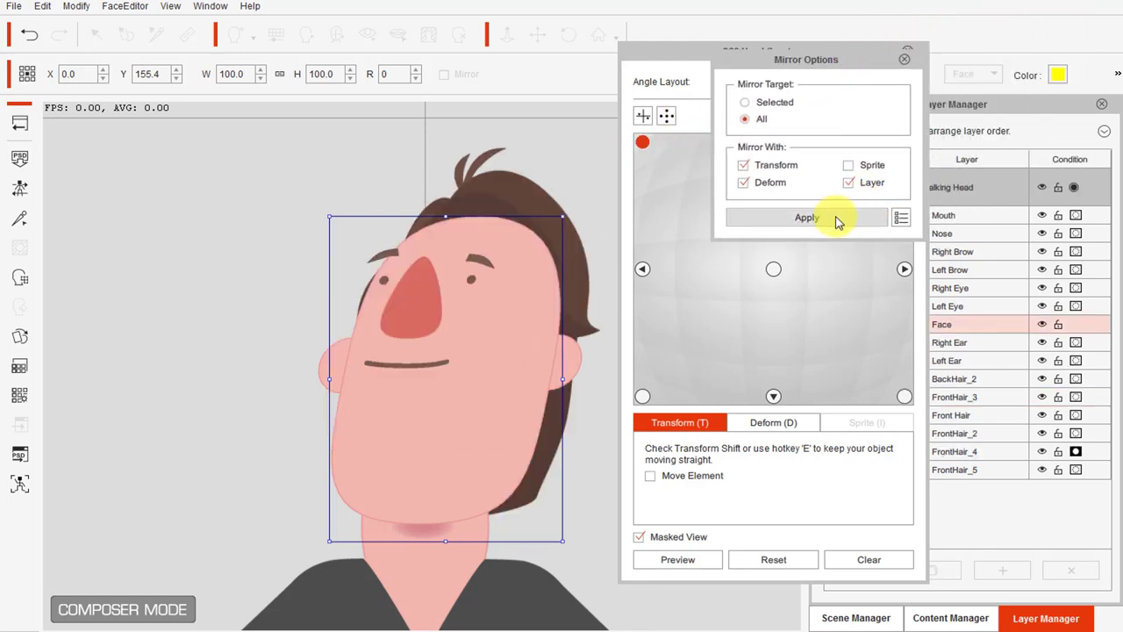
{"action": "left_click", "coordinate": [836, 220]}
{"action": "left_click", "coordinate": [906, 60]}
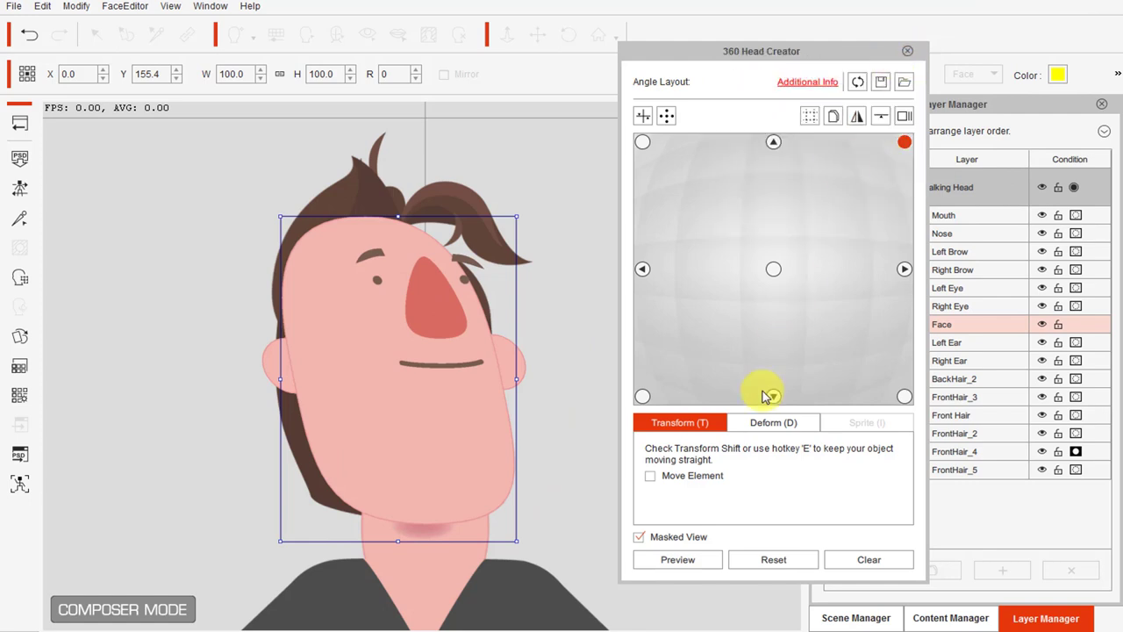
At the up-right angle, rotate the long rear hair and arrange the front hair layers above Face, with BackHair_2 just below it.
{"action": "mouse_move", "coordinate": [281, 540]}
{"action": "left_mouse_down"}
{"action": "mouse_move", "coordinate": [354, 519]}
{"action": "mouse_move", "coordinate": [268, 545]}
{"action": "mouse_move", "coordinate": [285, 542]}
{"action": "left_mouse_up"}
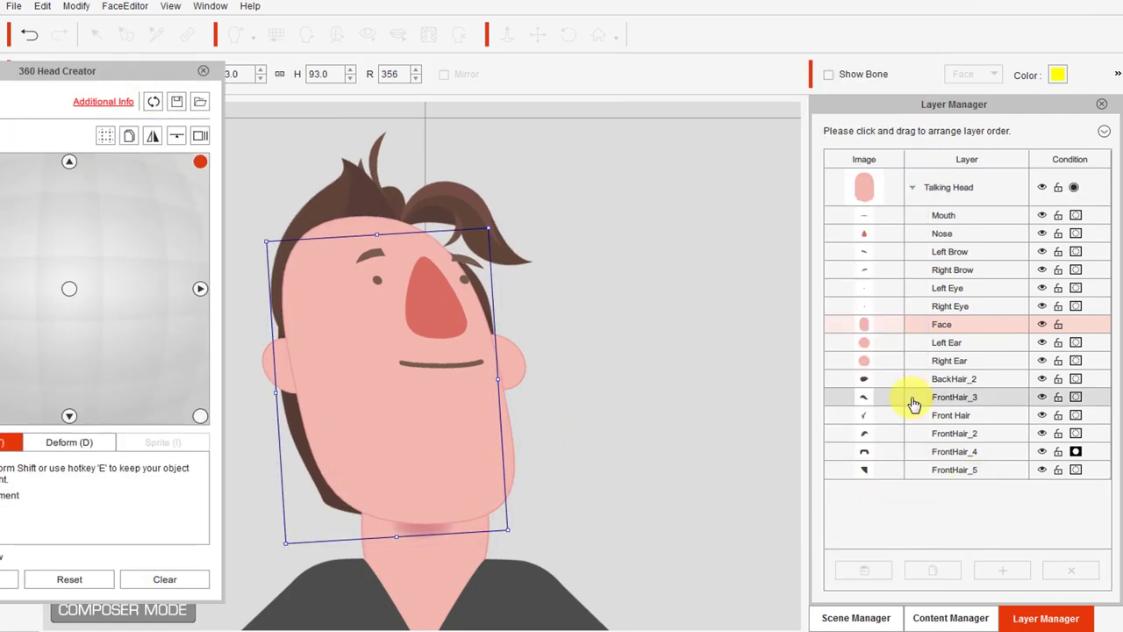
{"action": "left_click", "coordinate": [911, 383]}
{"action": "left_click_drag", "start_coordinate": [407, 190], "coordinate": [412, 180]}
{"action": "left_click_drag", "start_coordinate": [445, 160], "coordinate": [598, 288]}
{"action": "left_click_drag", "start_coordinate": [406, 189], "coordinate": [390, 214]}
{"action": "left_click_drag", "start_coordinate": [912, 381], "coordinate": [913, 422]}
Tilt the long rear hair closer to the jaw and rotate and shift BackHair_2 over the crown of the up-right head.
{"action": "left_click", "coordinate": [458, 276]}
{"action": "left_click_drag", "start_coordinate": [577, 163], "coordinate": [558, 122]}
{"action": "left_click", "coordinate": [301, 449]}
{"action": "left_click_drag", "start_coordinate": [291, 543], "coordinate": [309, 556]}
{"action": "left_click", "coordinate": [354, 196]}
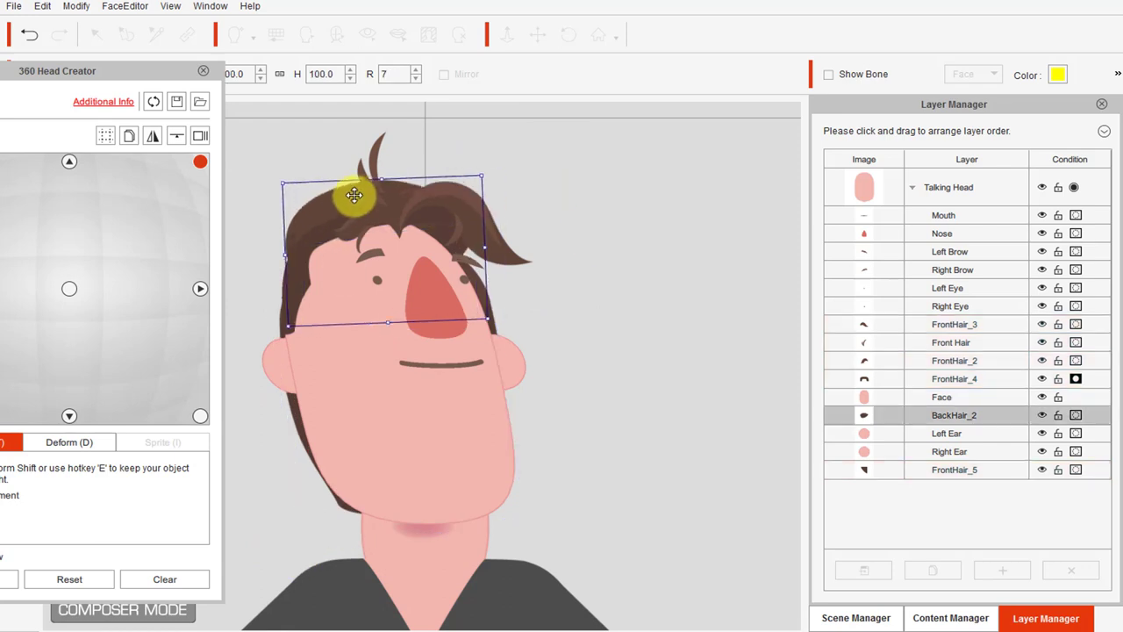
{"action": "left_click_drag", "start_coordinate": [277, 176], "coordinate": [291, 158]}
{"action": "mouse_move", "coordinate": [332, 193]}
{"action": "left_mouse_down"}
{"action": "mouse_move", "coordinate": [332, 213]}
{"action": "mouse_move", "coordinate": [331, 204]}
{"action": "left_mouse_up"}
Reposition the FrontHair_3 lock and rotate BackHair_2 so both follow the tilted top of the up-right head.
{"action": "left_click", "coordinate": [459, 195]}
{"action": "left_click_drag", "start_coordinate": [459, 195], "coordinate": [456, 180]}
{"action": "left_click", "coordinate": [395, 211]}
{"action": "left_click_drag", "start_coordinate": [504, 202], "coordinate": [486, 154]}
{"action": "left_click_drag", "start_coordinate": [430, 215], "coordinate": [436, 204]}
{"action": "left_click_drag", "start_coordinate": [482, 155], "coordinate": [487, 161]}
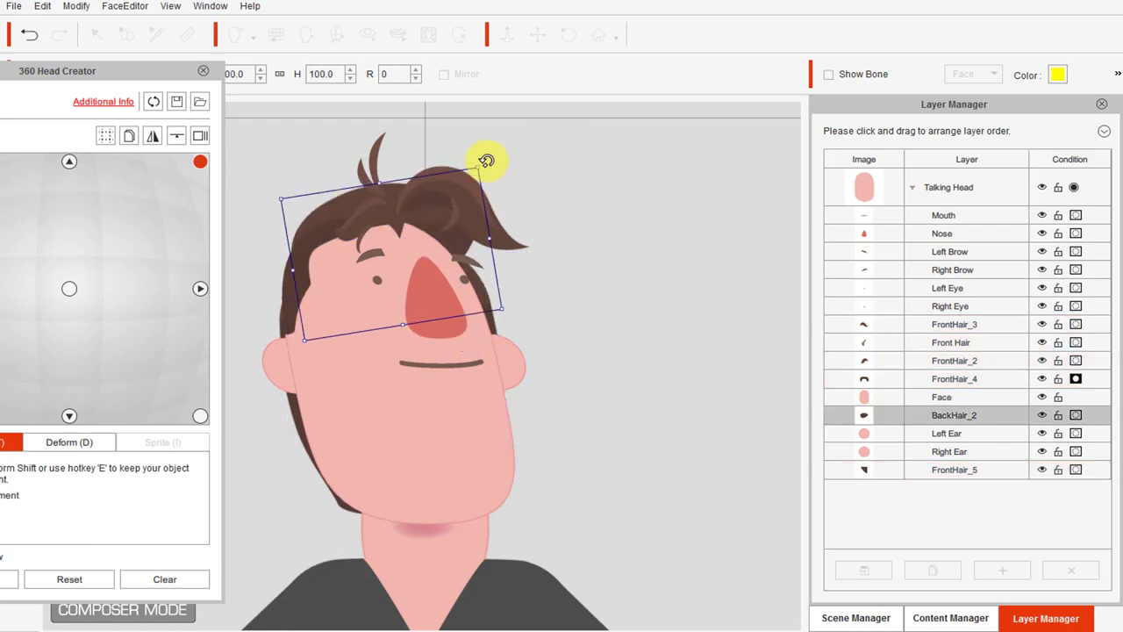
{"action": "left_click_drag", "start_coordinate": [365, 209], "coordinate": [358, 199]}
{"action": "left_click_drag", "start_coordinate": [464, 186], "coordinate": [454, 196]}
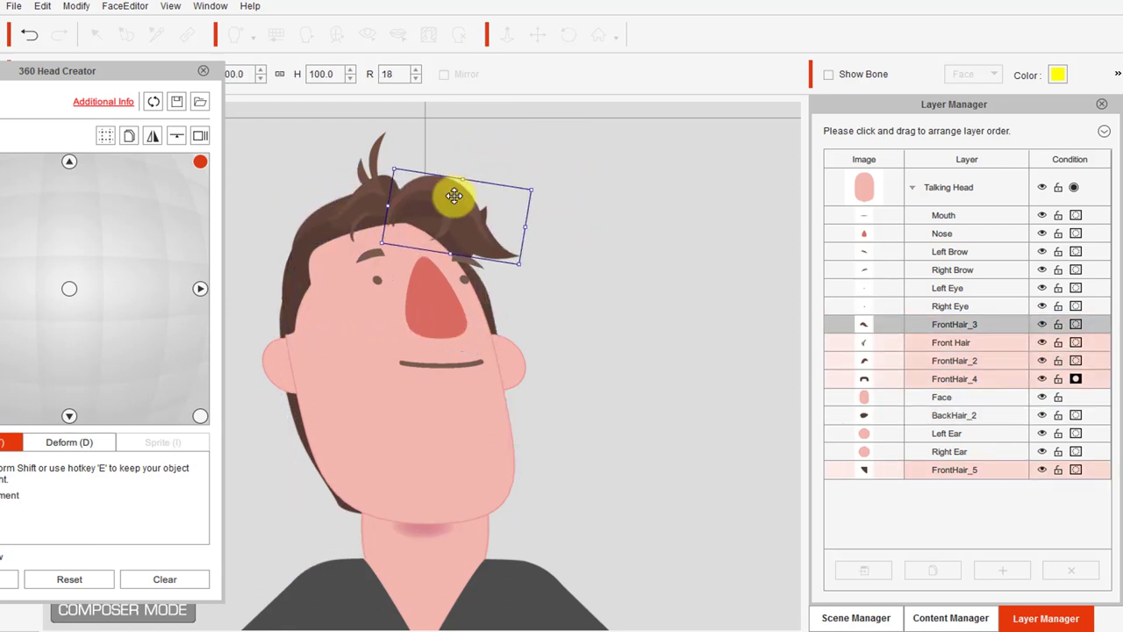
Try FrontHair_5 directly below the Face layer, adjust its position beside the head, and return it to the end of the layer order.
{"action": "left_click", "coordinate": [939, 470]}
{"action": "left_click_drag", "start_coordinate": [938, 469], "coordinate": [939, 415]}
{"action": "left_click_drag", "start_coordinate": [377, 303], "coordinate": [325, 313]}
{"action": "left_click_drag", "start_coordinate": [383, 256], "coordinate": [380, 253]}
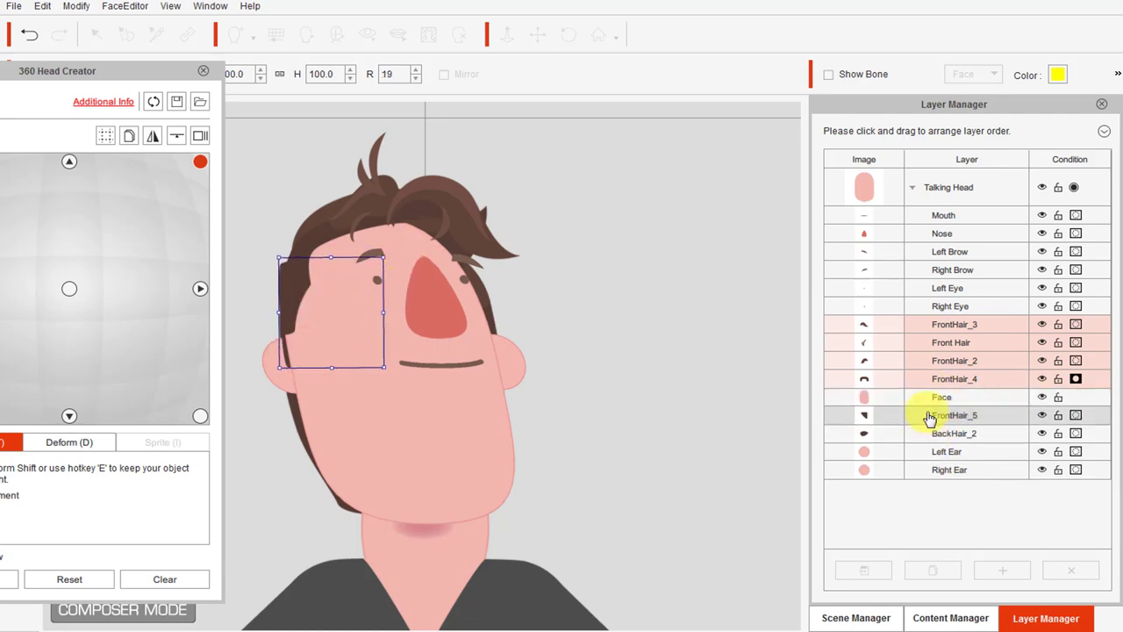
{"action": "left_click_drag", "start_coordinate": [931, 419], "coordinate": [928, 472]}
{"action": "left_click_drag", "start_coordinate": [335, 302], "coordinate": [364, 274]}
Try shifting the long rear hair, undo the shift, and rotate that hair to 352 degrees instead.
{"action": "left_click", "coordinate": [308, 216]}
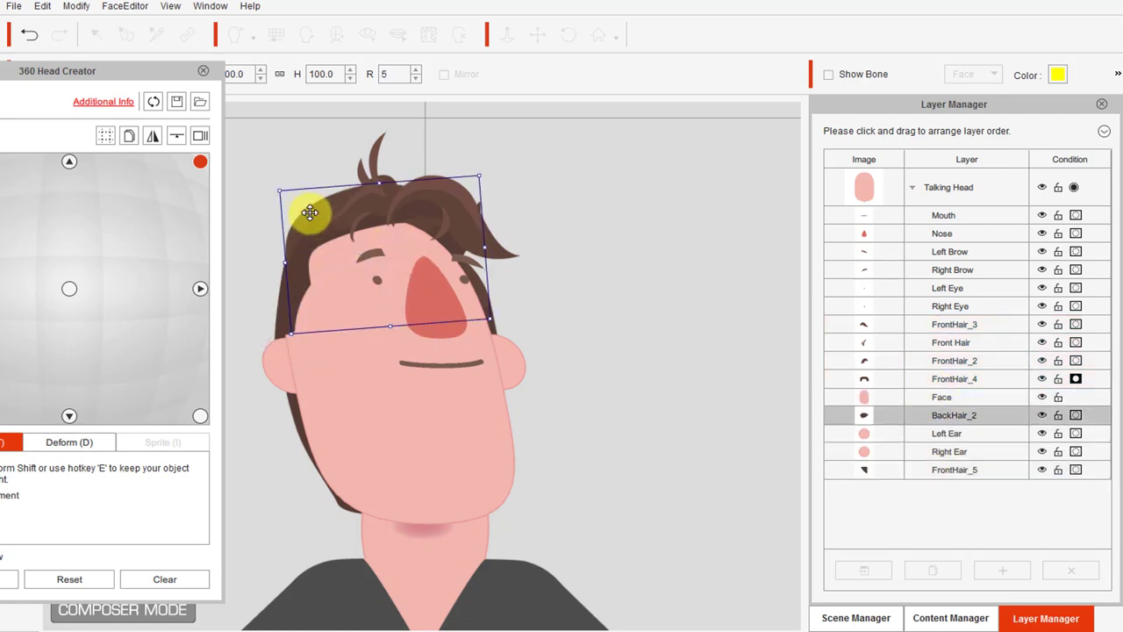
{"action": "left_click", "coordinate": [339, 504]}
{"action": "left_click_drag", "start_coordinate": [338, 504], "coordinate": [320, 481]}
{"action": "key", "text": "ctrl+z"}
{"action": "left_click_drag", "start_coordinate": [281, 541], "coordinate": [289, 535]}
{"action": "left_click_drag", "start_coordinate": [280, 531], "coordinate": [299, 547]}
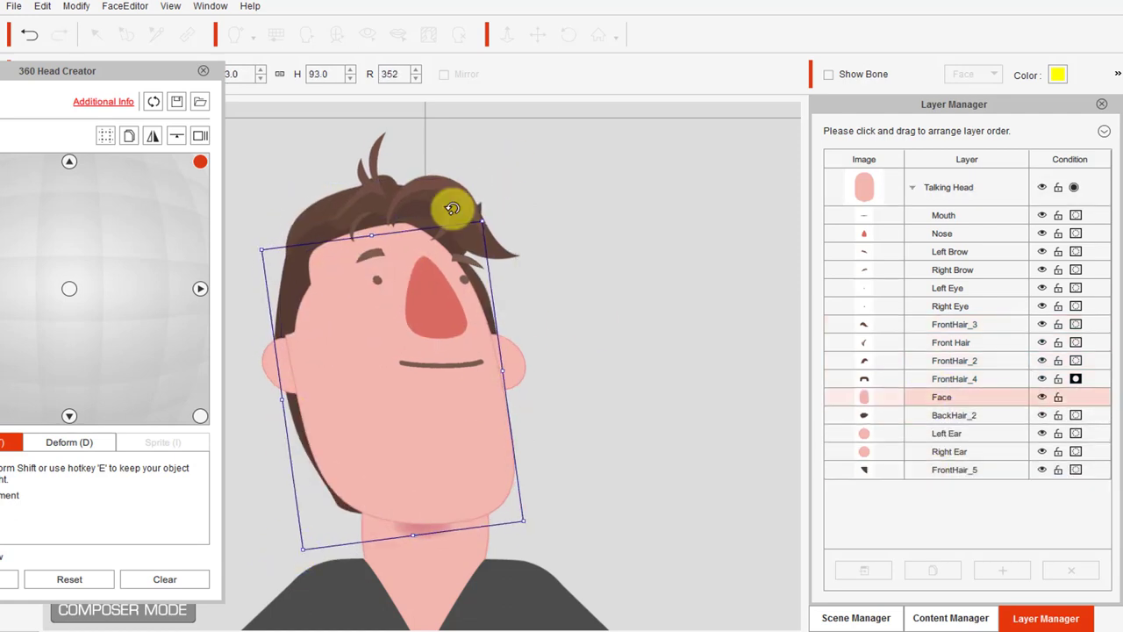
Rotate FrontHair_3 slightly, turn BackHair_2 to 356 degrees and shift the hair pieces to cover the crown of the up-right head.
{"action": "left_click", "coordinate": [453, 208]}
{"action": "mouse_move", "coordinate": [543, 172]}
{"action": "left_mouse_down"}
{"action": "mouse_move", "coordinate": [525, 148]}
{"action": "mouse_move", "coordinate": [537, 166]}
{"action": "left_mouse_up"}
{"action": "left_click", "coordinate": [312, 216]}
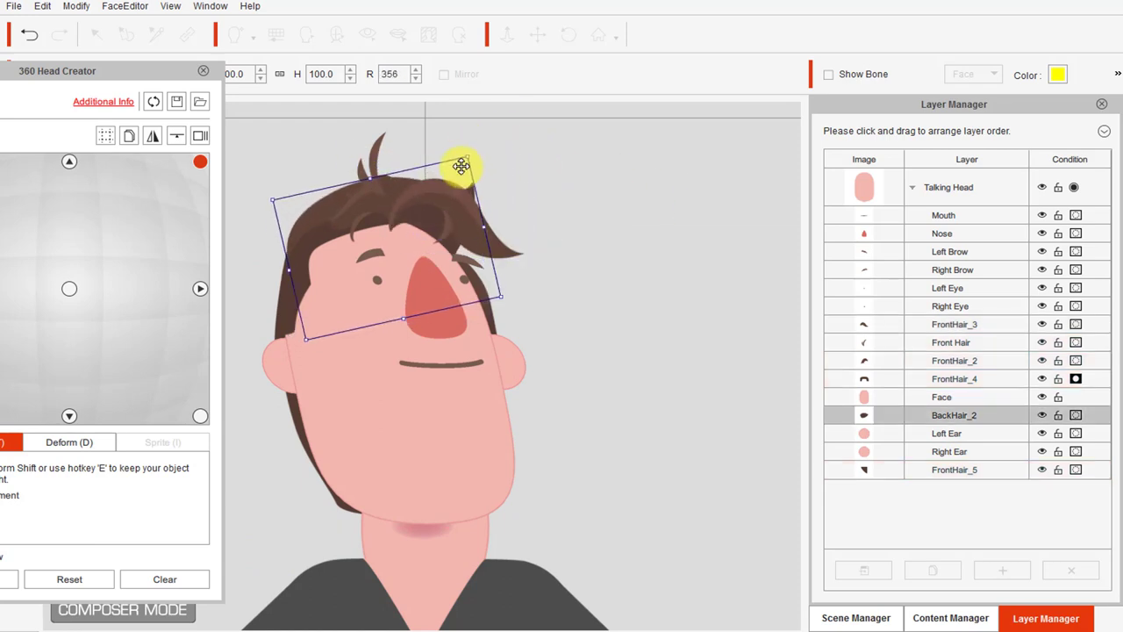
{"action": "mouse_move", "coordinate": [430, 192]}
{"action": "left_mouse_down"}
{"action": "mouse_move", "coordinate": [424, 175]}
{"action": "mouse_move", "coordinate": [440, 173]}
{"action": "left_mouse_up"}
{"action": "mouse_move", "coordinate": [555, 183]}
{"action": "left_mouse_down"}
{"action": "mouse_move", "coordinate": [557, 201]}
{"action": "mouse_move", "coordinate": [540, 179]}
{"action": "left_mouse_up"}
{"action": "left_click", "coordinate": [945, 382]}
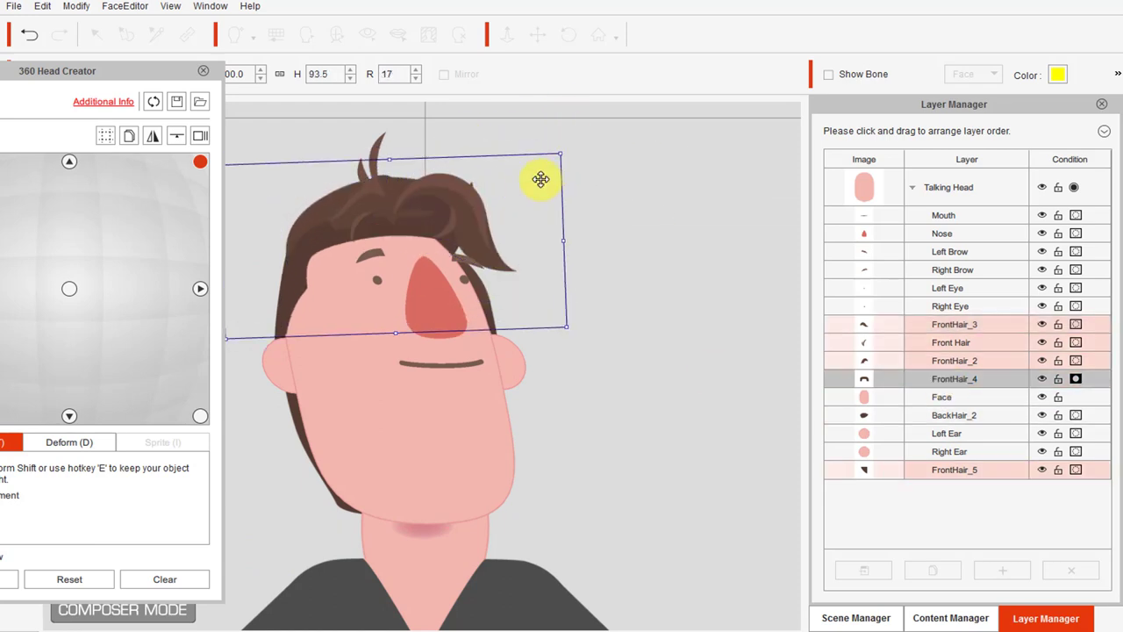
Lower the Front Hair tuft and nudge FrontHair_4, BackHair_2 and FrontHair_3 to close up the up-right hairstyle.
{"action": "left_click", "coordinate": [459, 210]}
{"action": "left_click", "coordinate": [378, 149]}
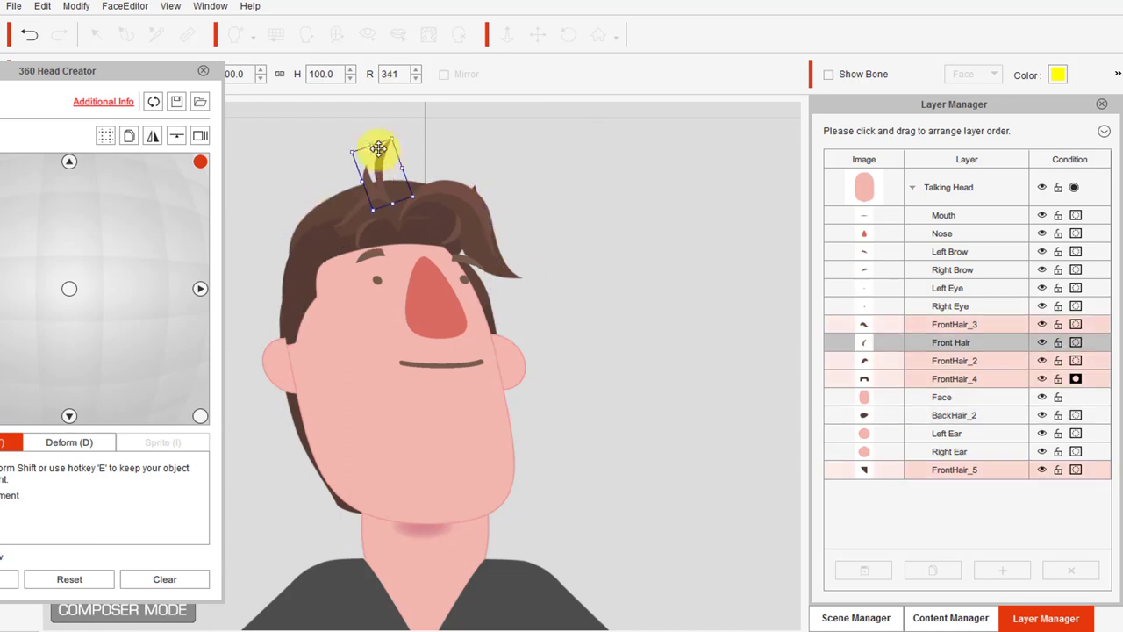
{"action": "left_click_drag", "start_coordinate": [379, 149], "coordinate": [376, 155]}
{"action": "left_click", "coordinate": [938, 383]}
{"action": "left_click_drag", "start_coordinate": [474, 225], "coordinate": [469, 221]}
{"action": "mouse_move", "coordinate": [339, 209]}
{"action": "left_mouse_down"}
{"action": "mouse_move", "coordinate": [371, 163]}
{"action": "mouse_move", "coordinate": [351, 206]}
{"action": "left_mouse_up"}
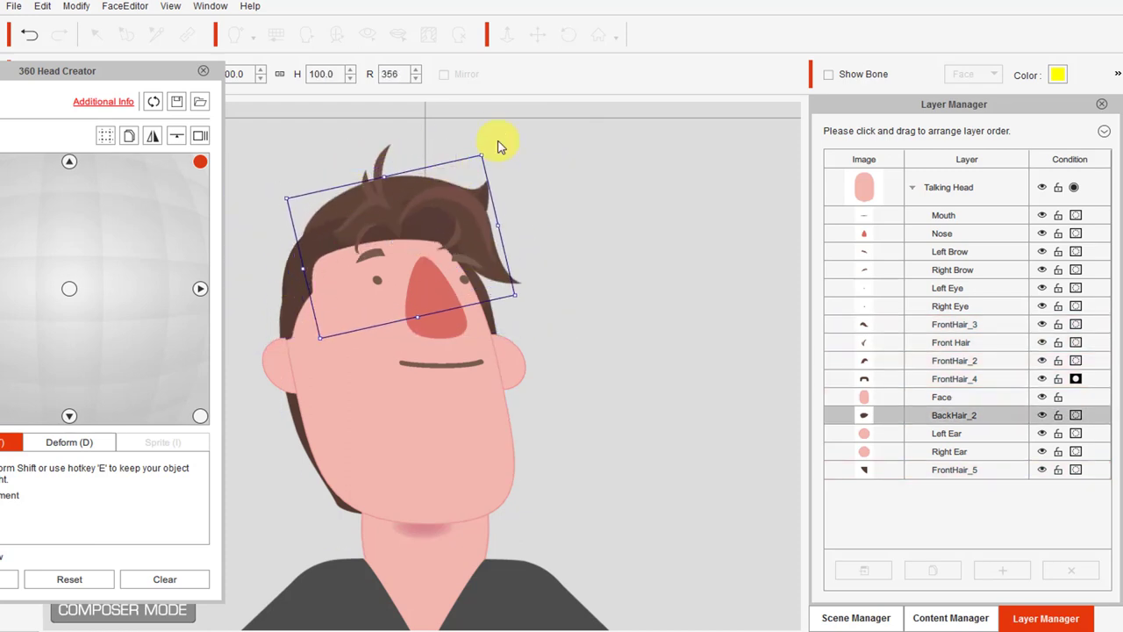
{"action": "left_click_drag", "start_coordinate": [482, 230], "coordinate": [476, 223]}
Scale BackHair_2 down to 97.6 percent and refine the front locks on the up-right head.
{"action": "left_click", "coordinate": [371, 213]}
{"action": "left_click", "coordinate": [468, 176]}
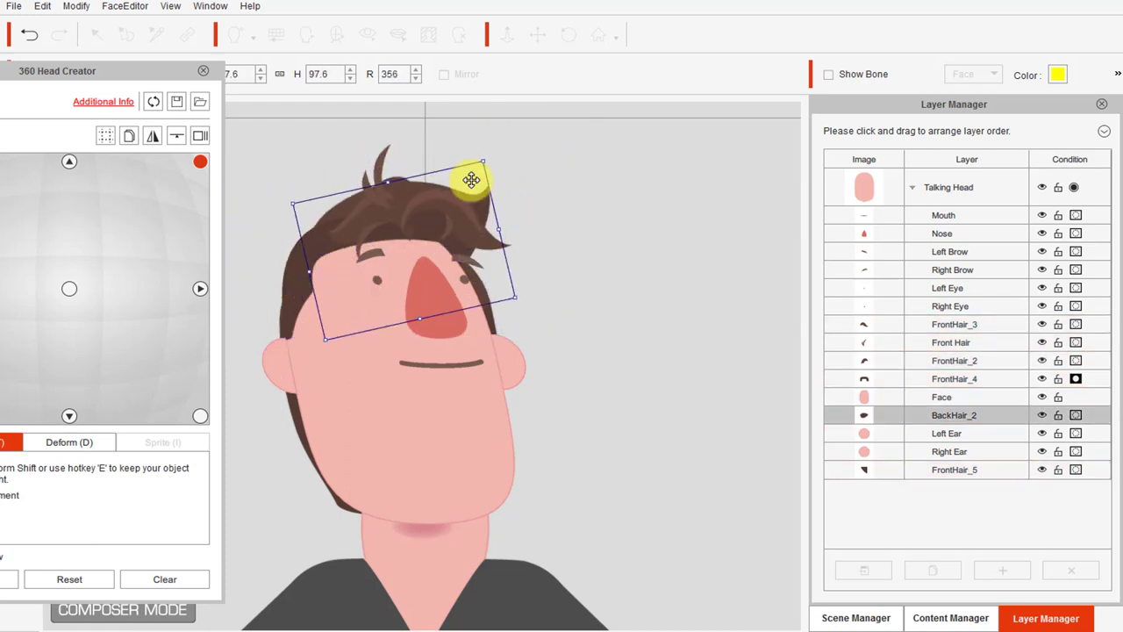
{"action": "left_click", "coordinate": [401, 194]}
{"action": "left_click", "coordinate": [464, 279]}
{"action": "left_click", "coordinate": [454, 354]}
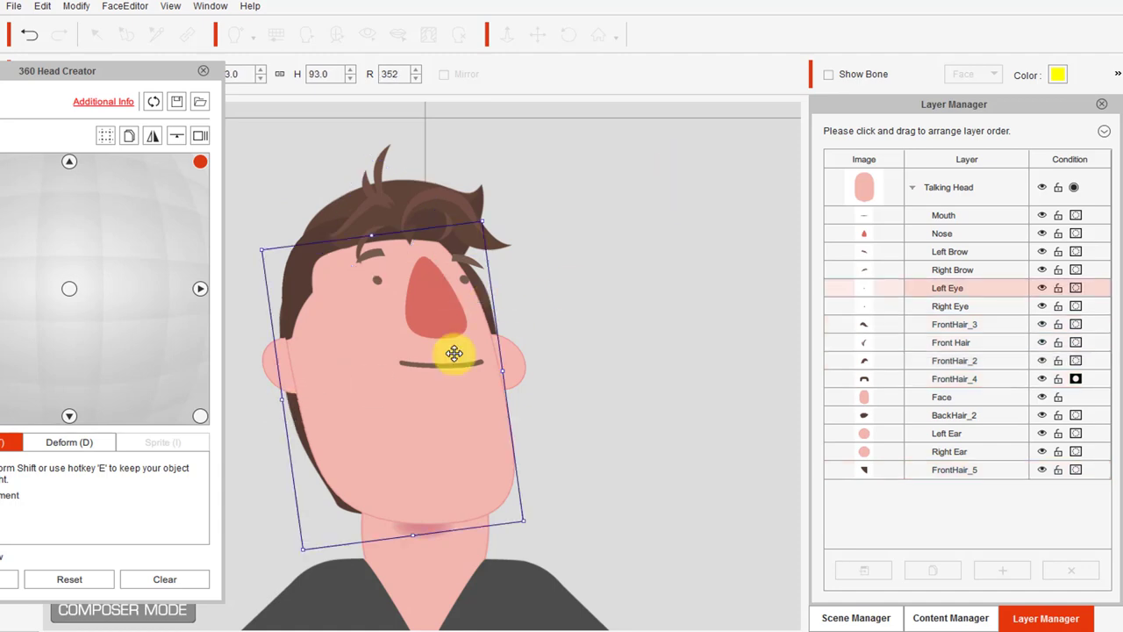
{"action": "left_click", "coordinate": [483, 220]}
At the up-left angle, move the Face and BackHair_2 layers directly below FrontHair_4.
{"action": "left_click_drag", "start_coordinate": [104, 71], "coordinate": [239, 34]}
{"action": "left_click", "coordinate": [688, 124]}
{"action": "left_click", "coordinate": [950, 124]}
{"action": "left_click", "coordinate": [689, 123]}
{"action": "left_click", "coordinate": [907, 451]}
{"action": "left_click_drag", "start_coordinate": [864, 325], "coordinate": [932, 453]}
{"action": "left_click_drag", "start_coordinate": [909, 360], "coordinate": [911, 453]}
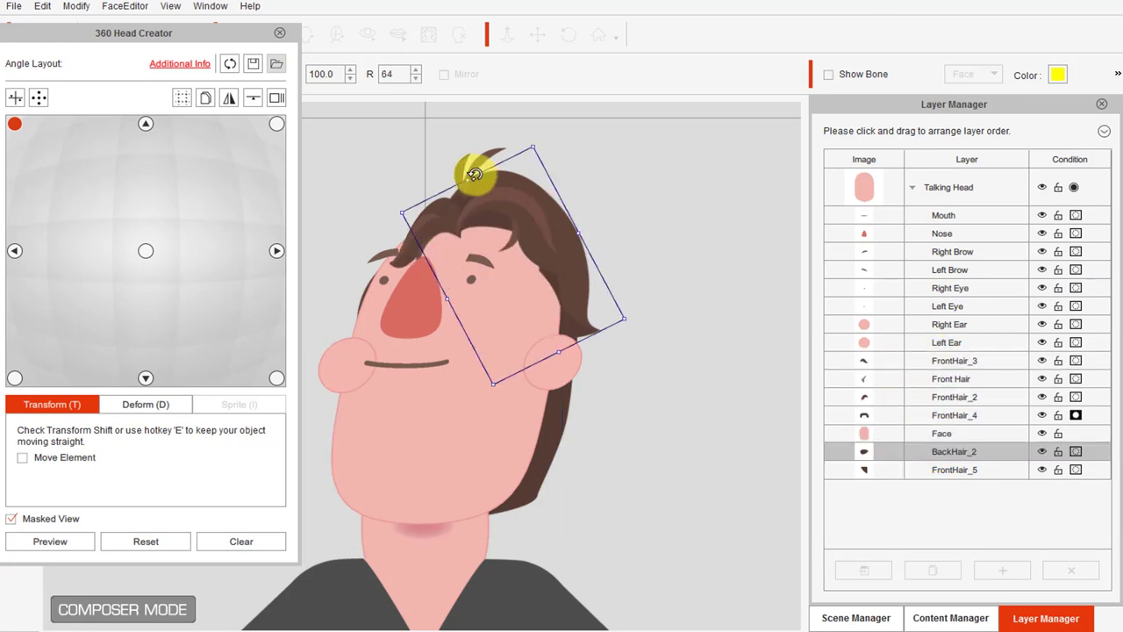
Rotate BackHair_2 to follow the back of the up-left head.
{"action": "left_click", "coordinate": [442, 207]}
{"action": "left_click", "coordinate": [566, 259]}
{"action": "left_click_drag", "start_coordinate": [640, 320], "coordinate": [591, 255]}
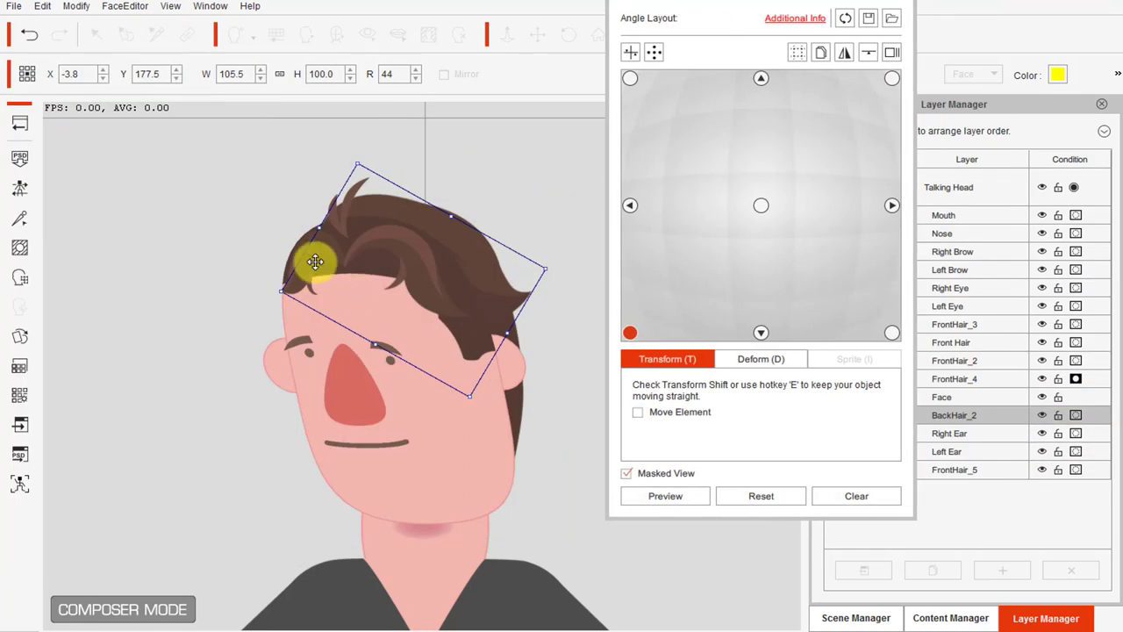
At the down-left angle, raise FrontHair_4 slightly and fit the adjoining hair pieces around the forehead.
{"action": "left_click", "coordinate": [376, 238]}
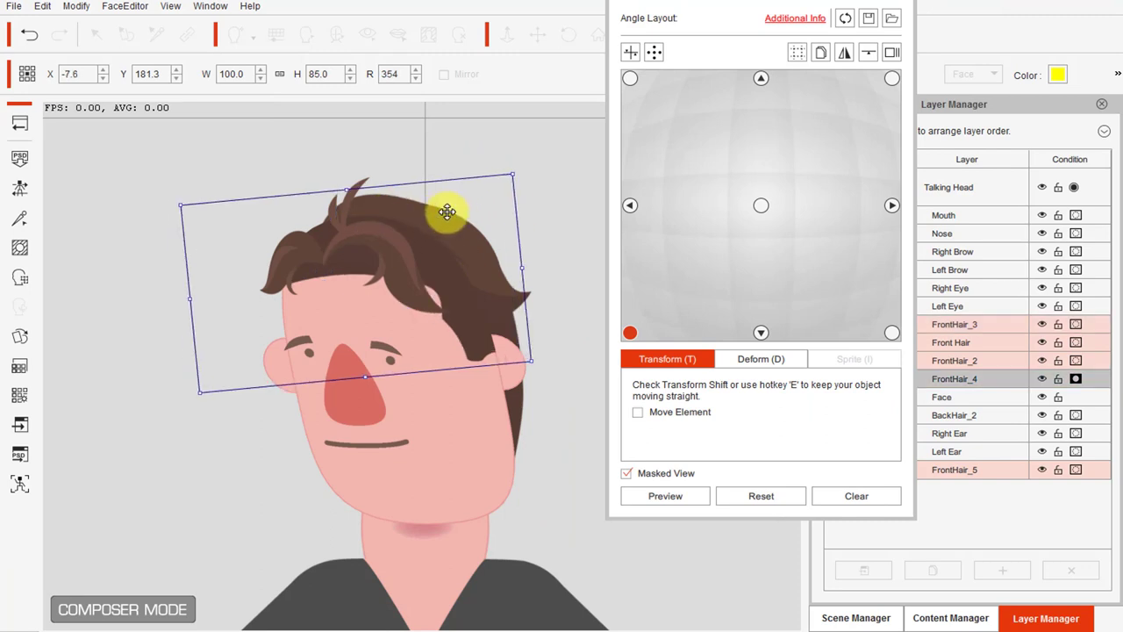
{"action": "mouse_move", "coordinate": [450, 207]}
{"action": "left_mouse_down"}
{"action": "mouse_move", "coordinate": [476, 184]}
{"action": "mouse_move", "coordinate": [474, 195]}
{"action": "mouse_move", "coordinate": [444, 187]}
{"action": "left_mouse_up"}
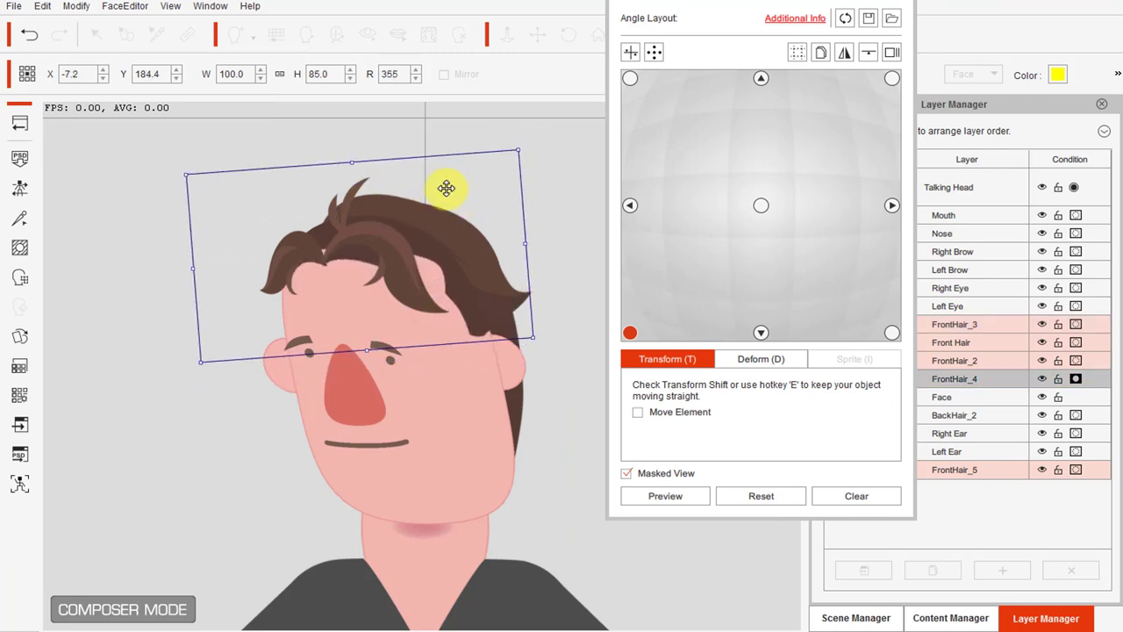
{"action": "left_click", "coordinate": [296, 251]}
{"action": "left_click", "coordinate": [489, 255]}
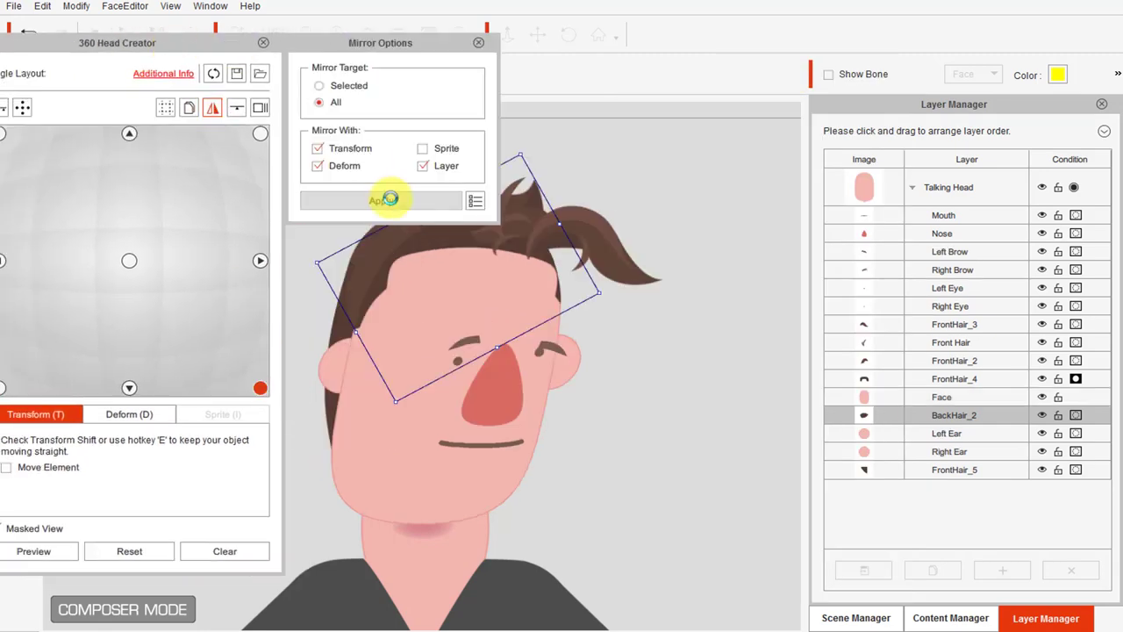
Mirror all elements of the left-side angles to the right-side angles with Transform, Deform and Layer, without Sprite.
{"action": "left_click_drag", "start_coordinate": [188, 37], "coordinate": [802, 30]}
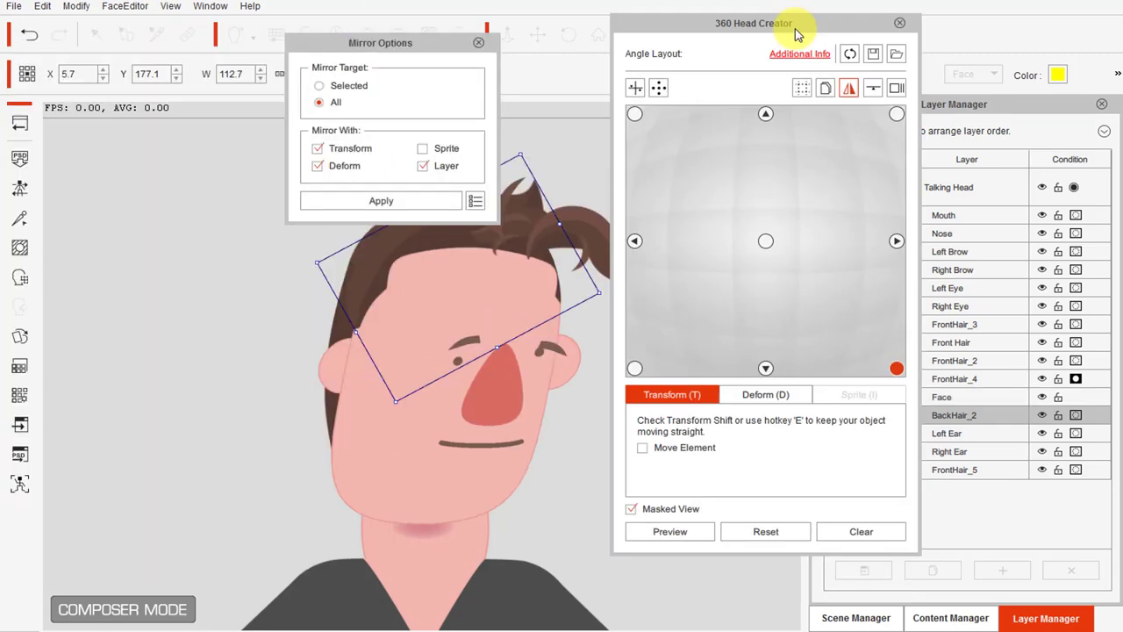
{"action": "left_click_drag", "start_coordinate": [389, 38], "coordinate": [195, 46]}
{"action": "left_click", "coordinate": [160, 202]}
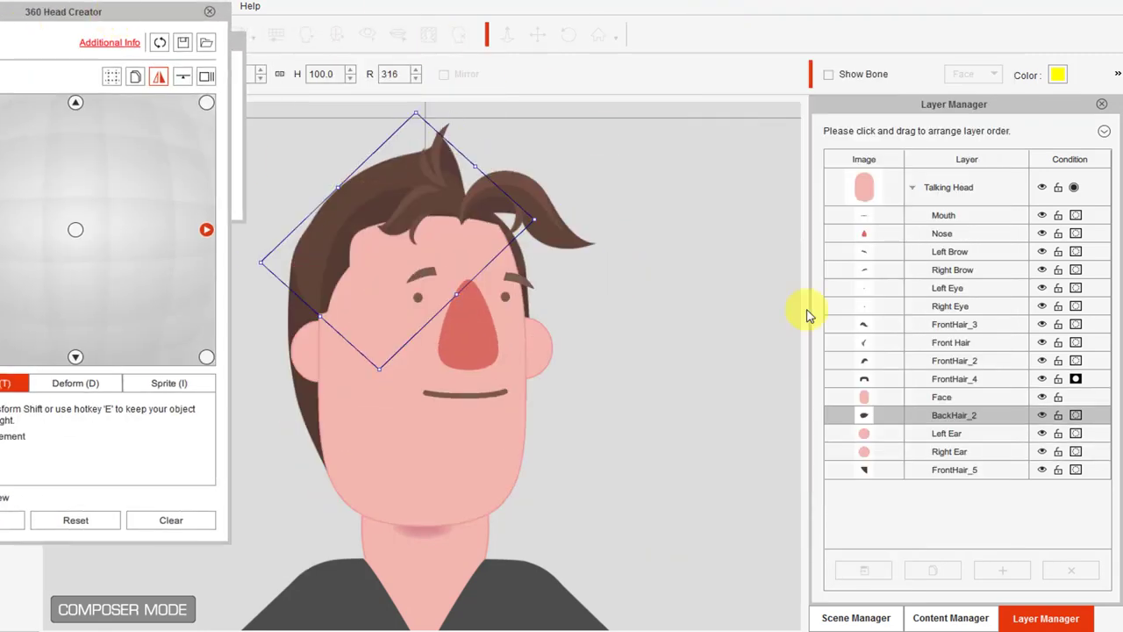
At the up-right angle, rotate BackHair_2 over the crown and shift FrontHair_4 along the forehead.
{"action": "left_click_drag", "start_coordinate": [395, 121], "coordinate": [554, 149]}
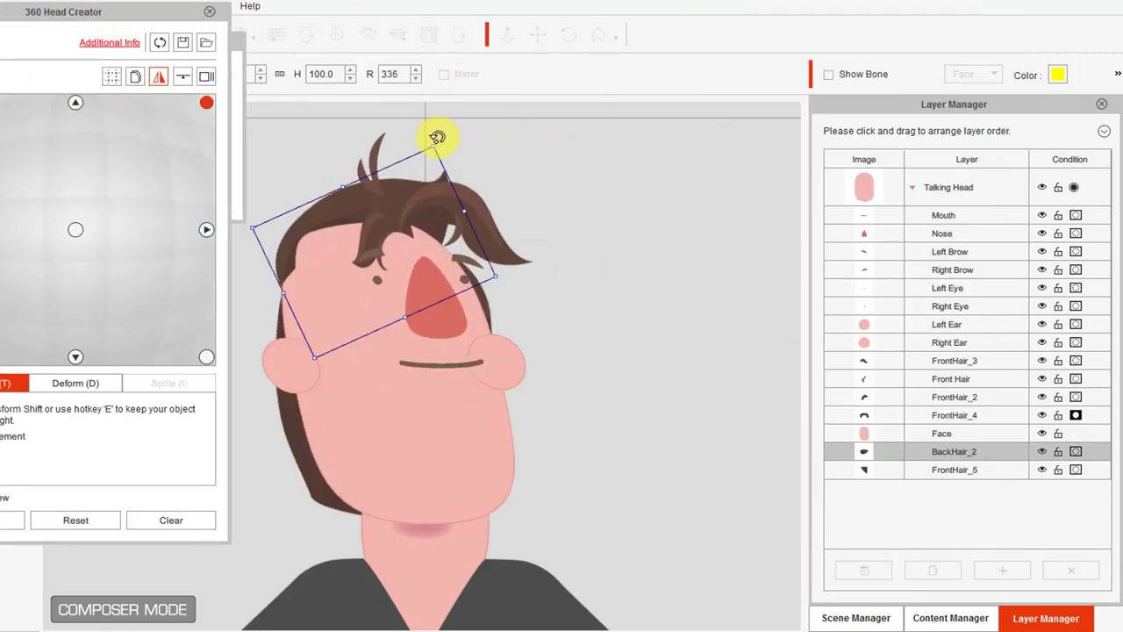
{"action": "left_click_drag", "start_coordinate": [438, 138], "coordinate": [509, 175]}
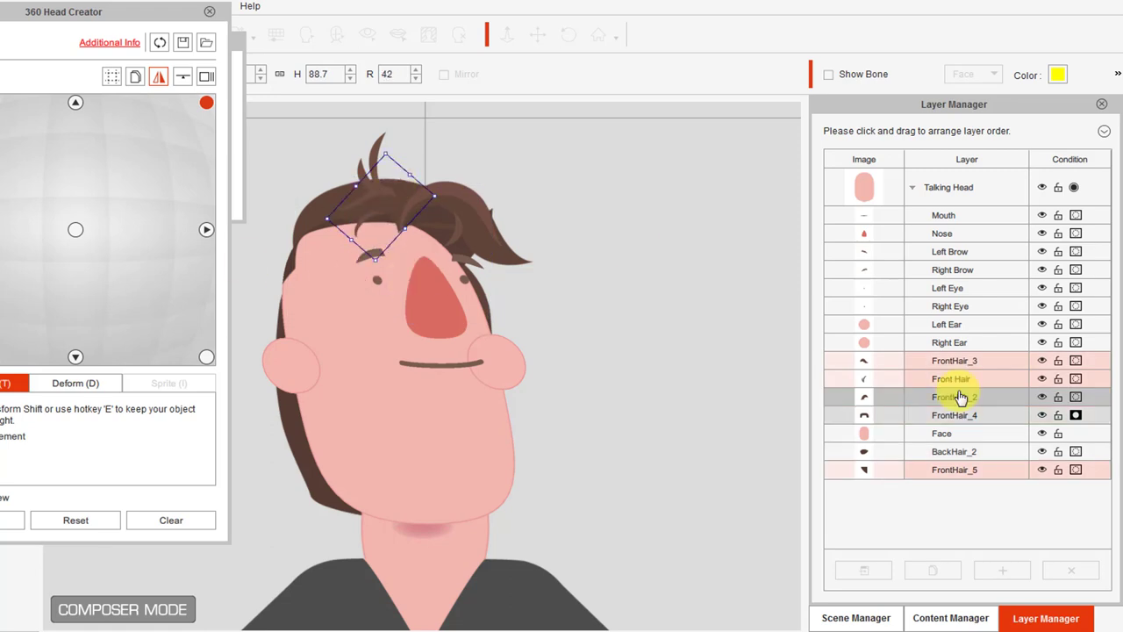
{"action": "left_click", "coordinate": [961, 414]}
{"action": "mouse_move", "coordinate": [546, 140]}
{"action": "left_mouse_down"}
{"action": "mouse_move", "coordinate": [565, 113]}
{"action": "mouse_move", "coordinate": [535, 145]}
{"action": "left_mouse_up"}
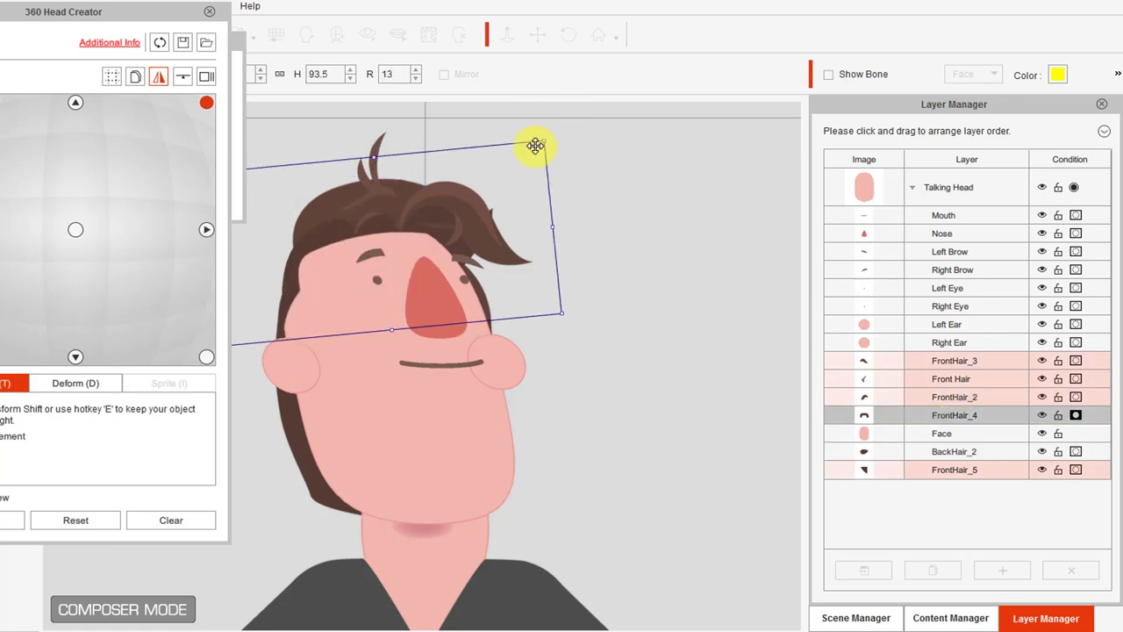
Rotate the long rear hair toward the jaw and turn FrontHair_4 to 18 degrees on the up-right head.
{"action": "left_click", "coordinate": [961, 451]}
{"action": "left_click_drag", "start_coordinate": [260, 547], "coordinate": [299, 537]}
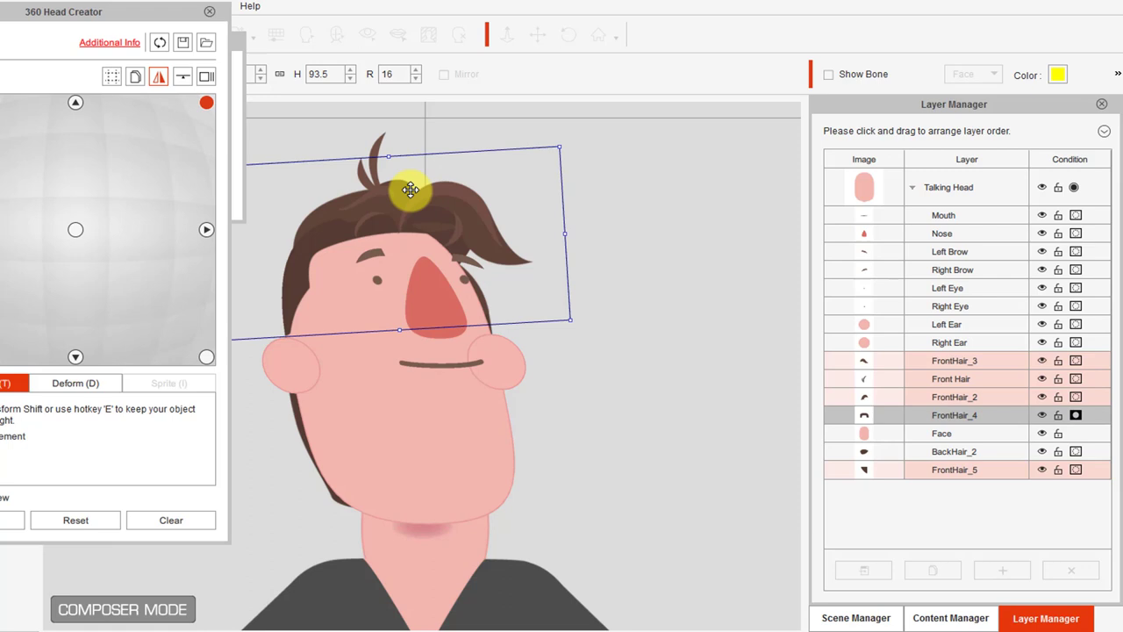
{"action": "left_click_drag", "start_coordinate": [566, 139], "coordinate": [572, 146]}
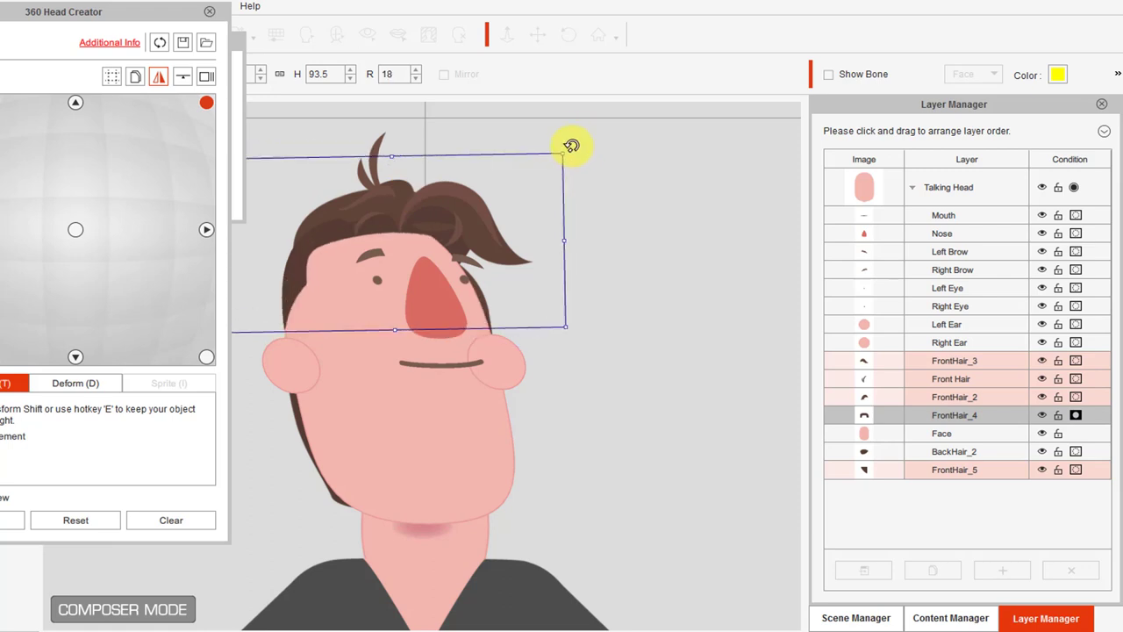
Lower the Front Hair tuft onto the up-right head and turn FrontHair_4 back to 16 degrees.
{"action": "left_click", "coordinate": [934, 379]}
{"action": "left_click_drag", "start_coordinate": [377, 169], "coordinate": [388, 184]}
{"action": "left_click", "coordinate": [919, 415]}
{"action": "left_click_drag", "start_coordinate": [568, 149], "coordinate": [561, 137]}
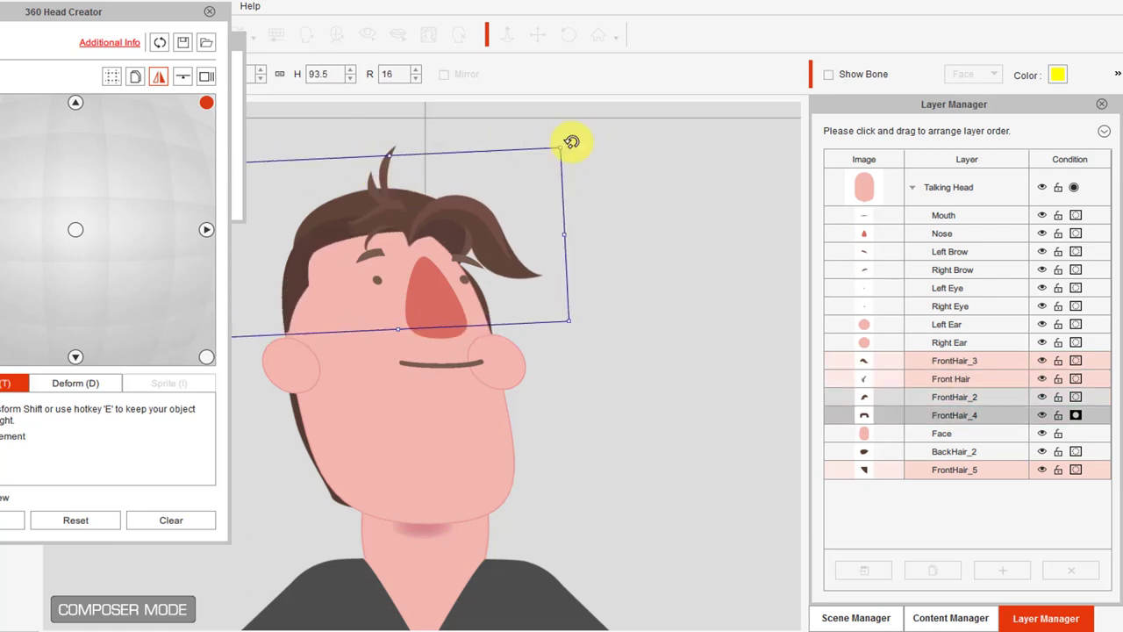
{"action": "left_click", "coordinate": [396, 173]}
{"action": "left_click_drag", "start_coordinate": [397, 173], "coordinate": [395, 181]}
{"action": "left_click", "coordinate": [544, 213]}
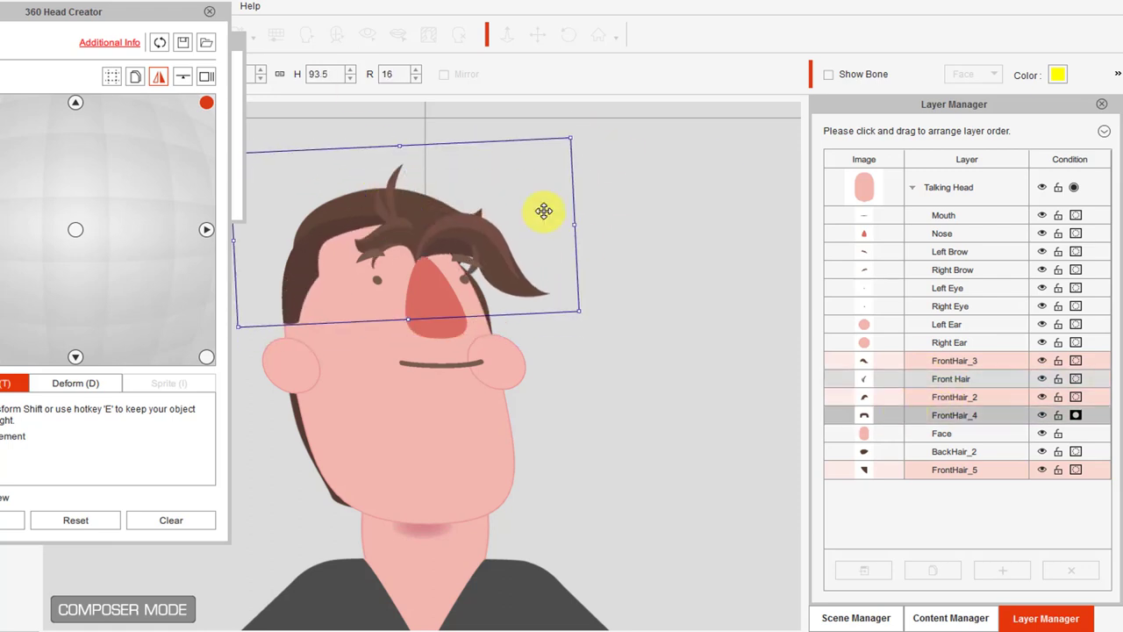
Raise the FrontHair_2 and FrontHair_3 locks from the brow back up to the hairline of the up-right head.
{"action": "left_click", "coordinate": [409, 216]}
{"action": "left_click", "coordinate": [381, 223]}
{"action": "left_click_drag", "start_coordinate": [491, 237], "coordinate": [496, 188]}
{"action": "left_click", "coordinate": [501, 189]}
{"action": "left_click", "coordinate": [469, 243]}
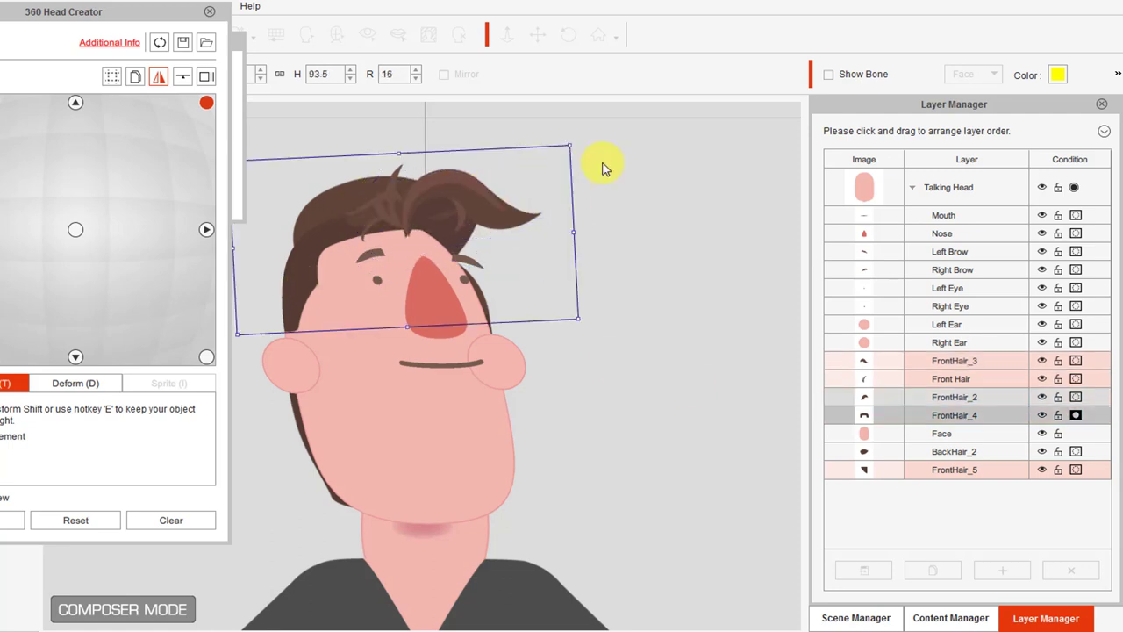
Adjust the angle of FrontHair_4 and rotate the FrontHair_3 lock downward over the side of the up-right forehead.
{"action": "left_click_drag", "start_coordinate": [576, 140], "coordinate": [579, 149]}
{"action": "left_click", "coordinate": [479, 235]}
{"action": "left_click_drag", "start_coordinate": [499, 176], "coordinate": [524, 233]}
{"action": "left_click", "coordinate": [539, 220]}
{"action": "left_click_drag", "start_coordinate": [532, 139], "coordinate": [542, 175]}
Rotate FrontHair_2 to 10 degrees and fit it with the Front Hair tuft at the hairline of the up-right head.
{"action": "left_click", "coordinate": [380, 194]}
{"action": "left_click_drag", "start_coordinate": [353, 185], "coordinate": [394, 188]}
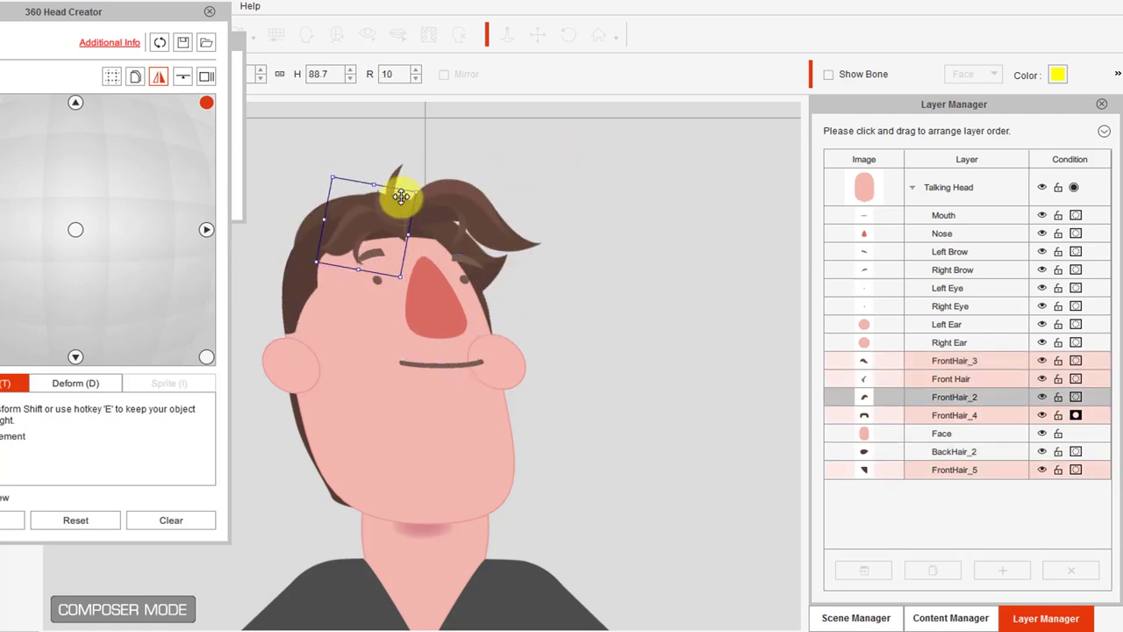
{"action": "left_click", "coordinate": [394, 196]}
{"action": "left_click", "coordinate": [391, 188]}
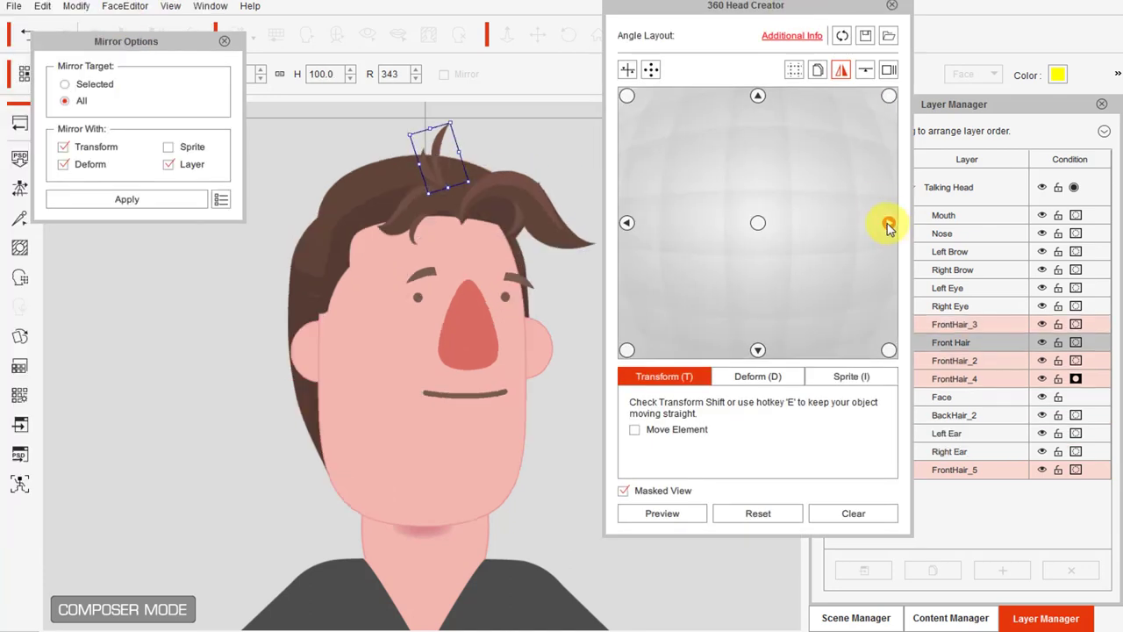
At the down-right angle, rotate and reposition BackHair_2 so it covers the crown and back of the head.
{"action": "left_click", "coordinate": [889, 350]}
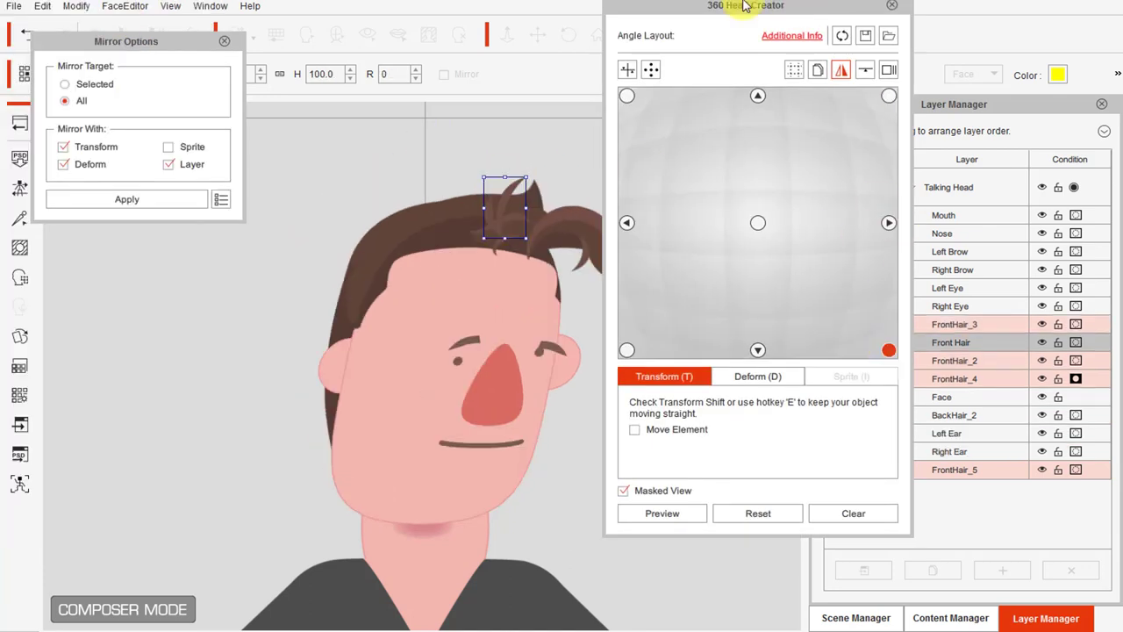
{"action": "left_click_drag", "start_coordinate": [746, 5], "coordinate": [87, 9]}
{"action": "left_click", "coordinate": [386, 230]}
{"action": "left_click_drag", "start_coordinate": [433, 193], "coordinate": [469, 187]}
{"action": "left_click_drag", "start_coordinate": [383, 211], "coordinate": [391, 211]}
{"action": "left_click_drag", "start_coordinate": [583, 156], "coordinate": [605, 177]}
Shift FrontHair_3 toward the down-right forehead and rotate its tip further downward.
{"action": "left_click", "coordinate": [592, 249]}
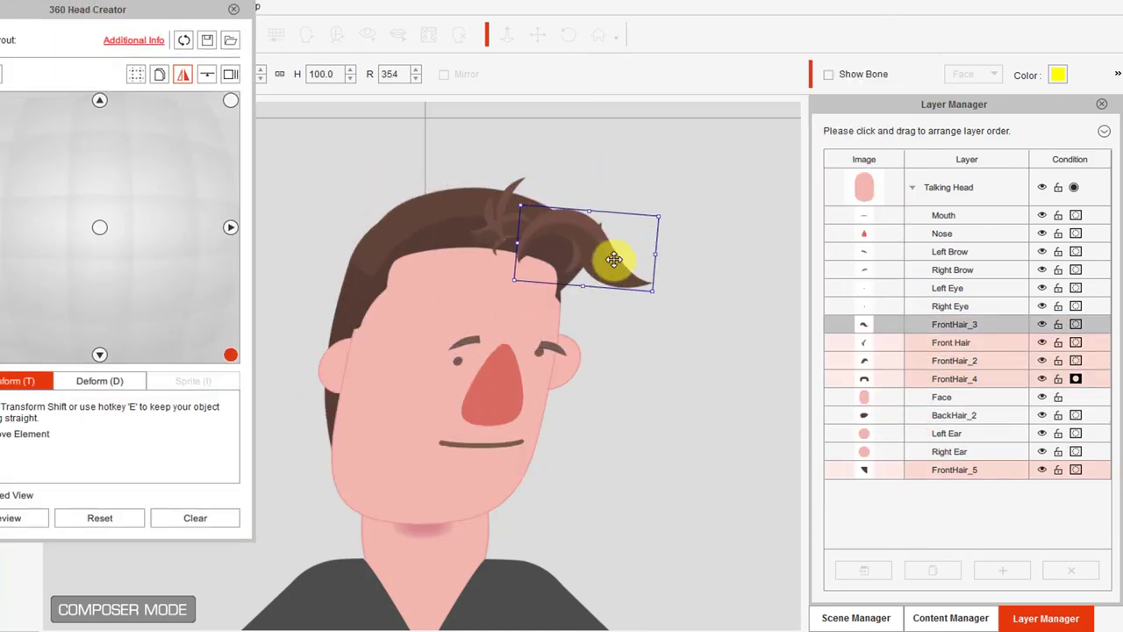
{"action": "left_click_drag", "start_coordinate": [615, 258], "coordinate": [604, 272]}
{"action": "left_click_drag", "start_coordinate": [651, 309], "coordinate": [639, 332]}
Adjust FrontHair_4 along the forehead and fit FrontHair_2 and the neighbouring front locks to the hairline of the down-right head.
{"action": "left_click", "coordinate": [503, 216]}
{"action": "left_click", "coordinate": [482, 236]}
{"action": "left_click", "coordinate": [514, 188]}
{"action": "left_click", "coordinate": [856, 378]}
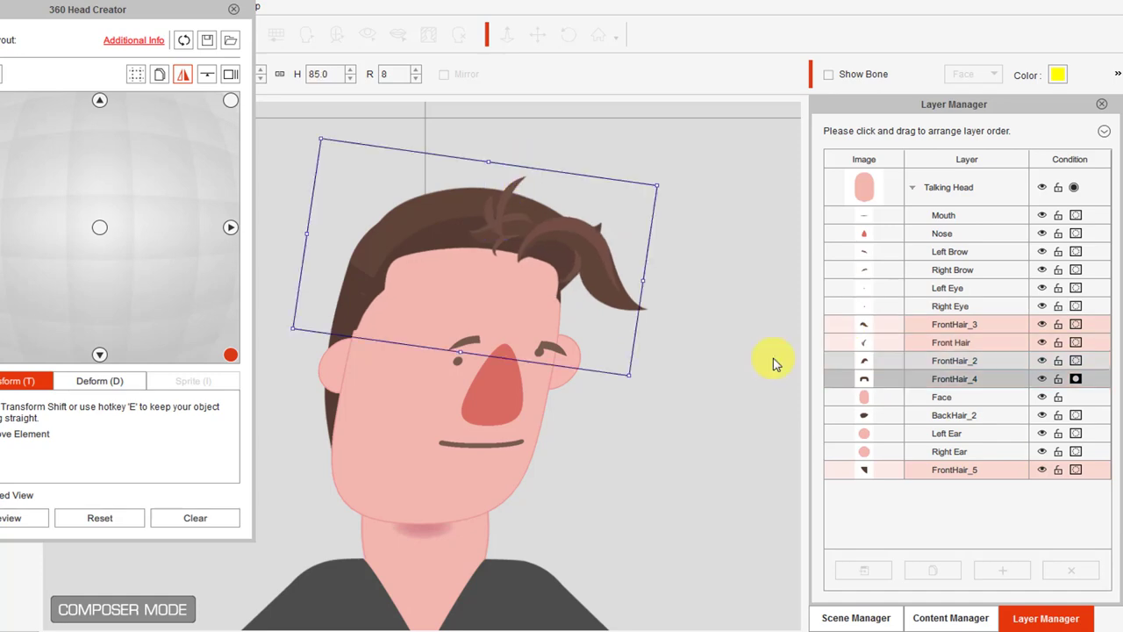
{"action": "left_click_drag", "start_coordinate": [370, 185], "coordinate": [376, 192]}
{"action": "left_click", "coordinate": [504, 199]}
{"action": "left_click", "coordinate": [519, 213]}
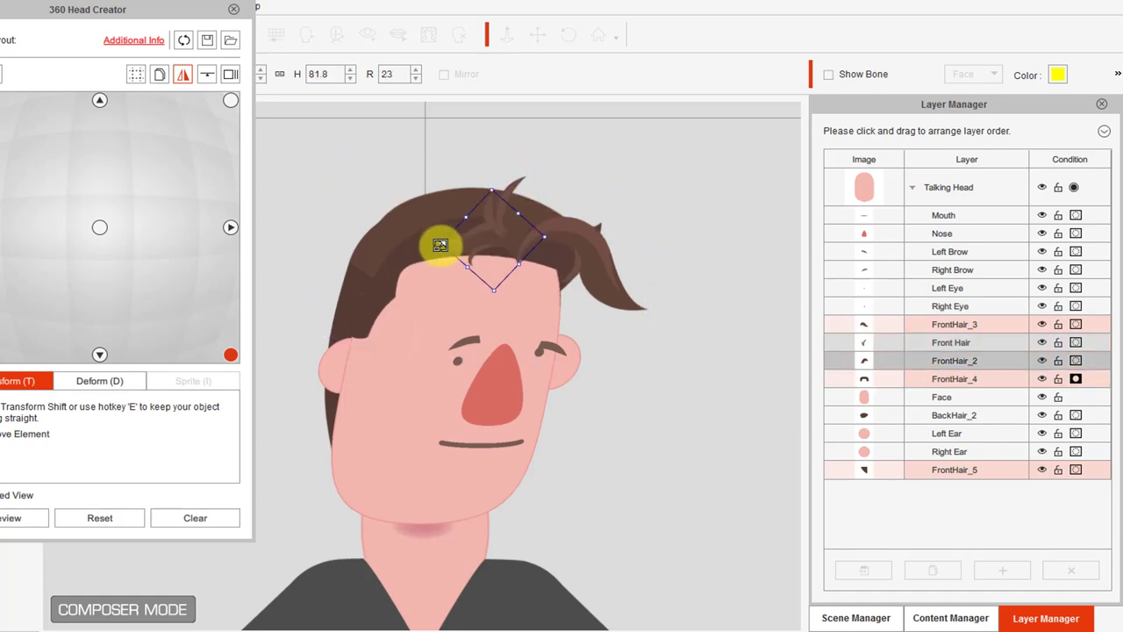
{"action": "left_click", "coordinate": [605, 264]}
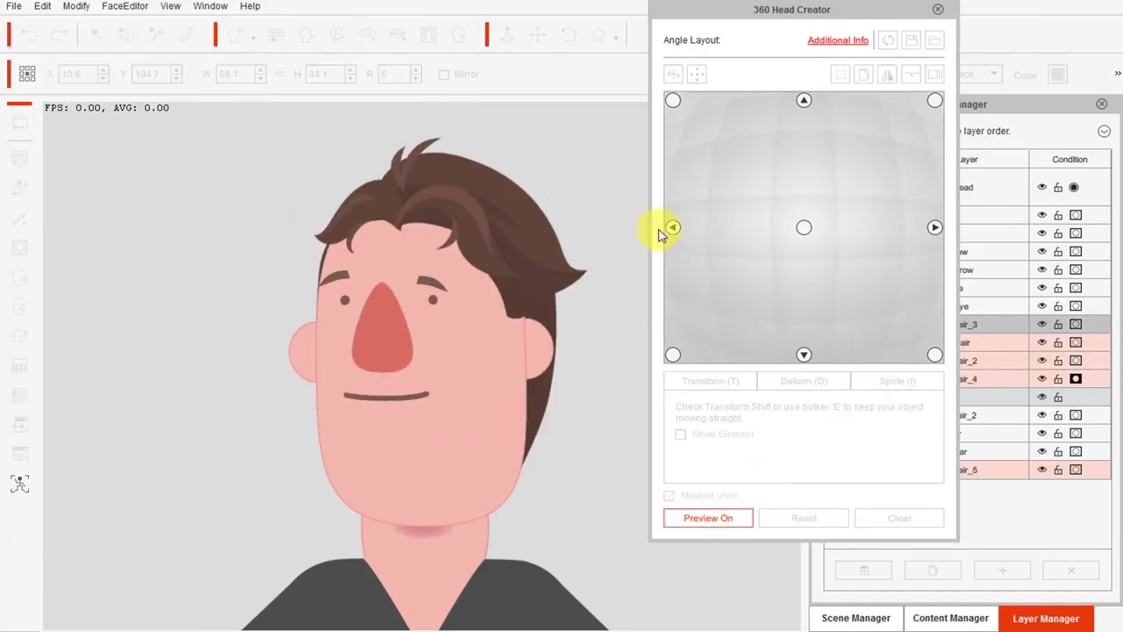
At the down angle of the head setup, place the Face layer directly below FrontHair_4 and move BackHair_2 and both ears beneath the Face.
{"action": "left_click_drag", "start_coordinate": [663, 233], "coordinate": [784, 352]}
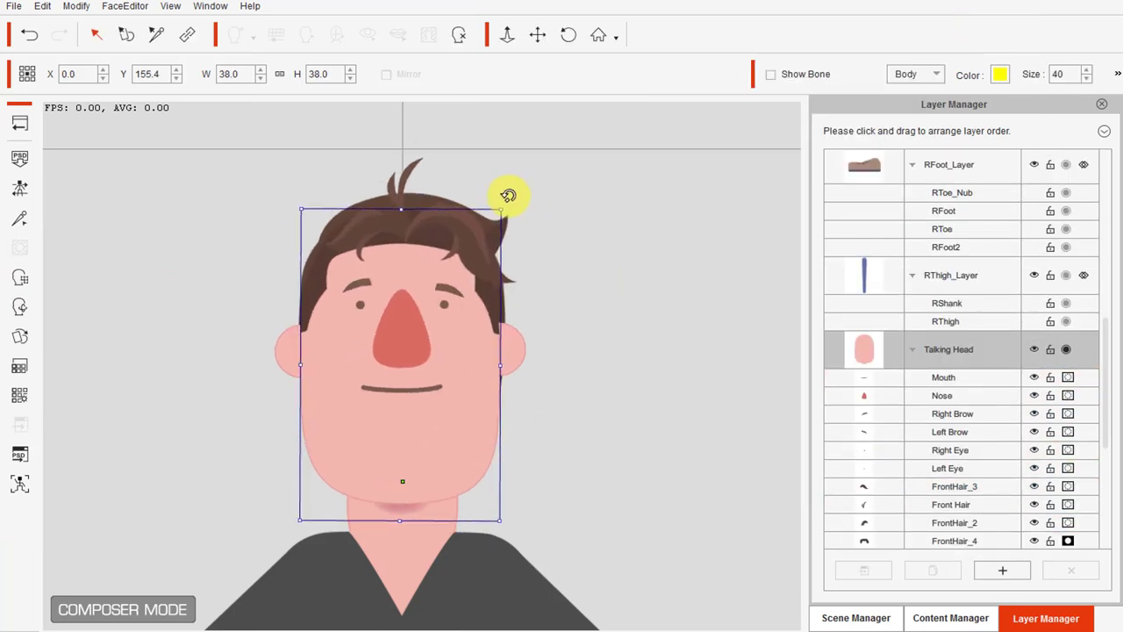
{"action": "left_click", "coordinate": [19, 306]}
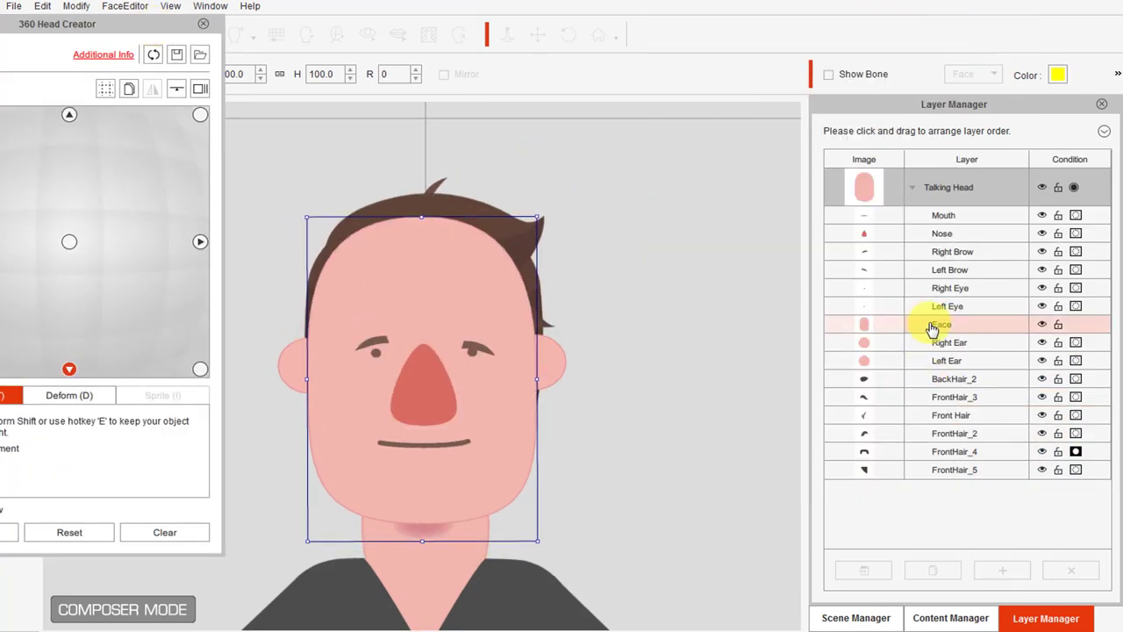
{"action": "left_click_drag", "start_coordinate": [932, 328], "coordinate": [897, 451]}
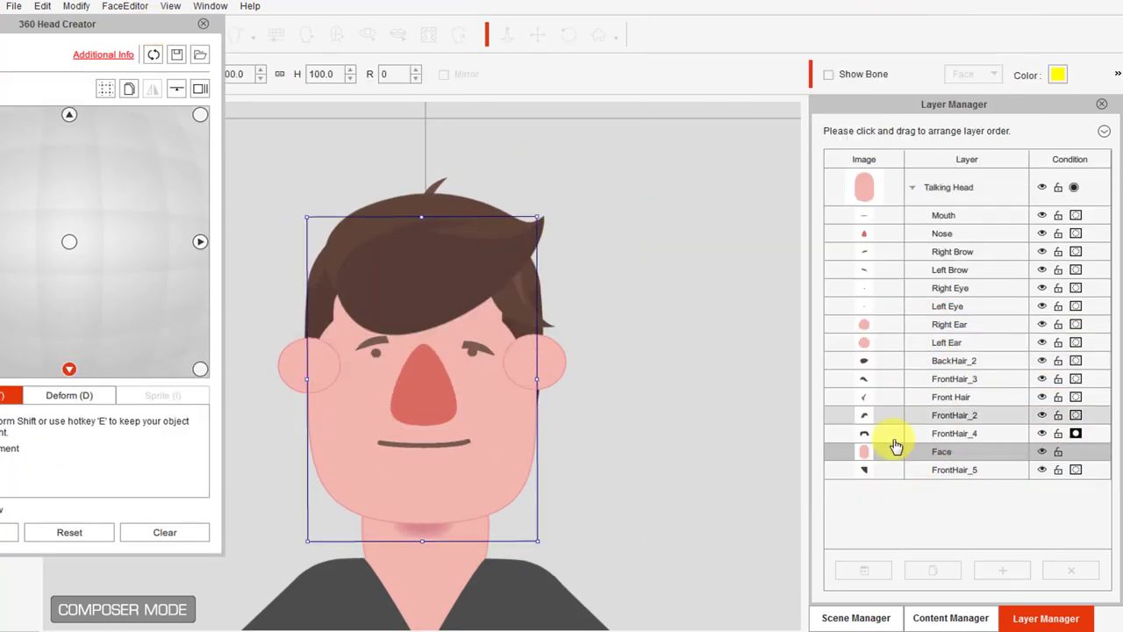
{"action": "left_click_drag", "start_coordinate": [901, 343], "coordinate": [900, 456]}
{"action": "left_click_drag", "start_coordinate": [898, 326], "coordinate": [904, 419]}
{"action": "left_click", "coordinate": [954, 379]}
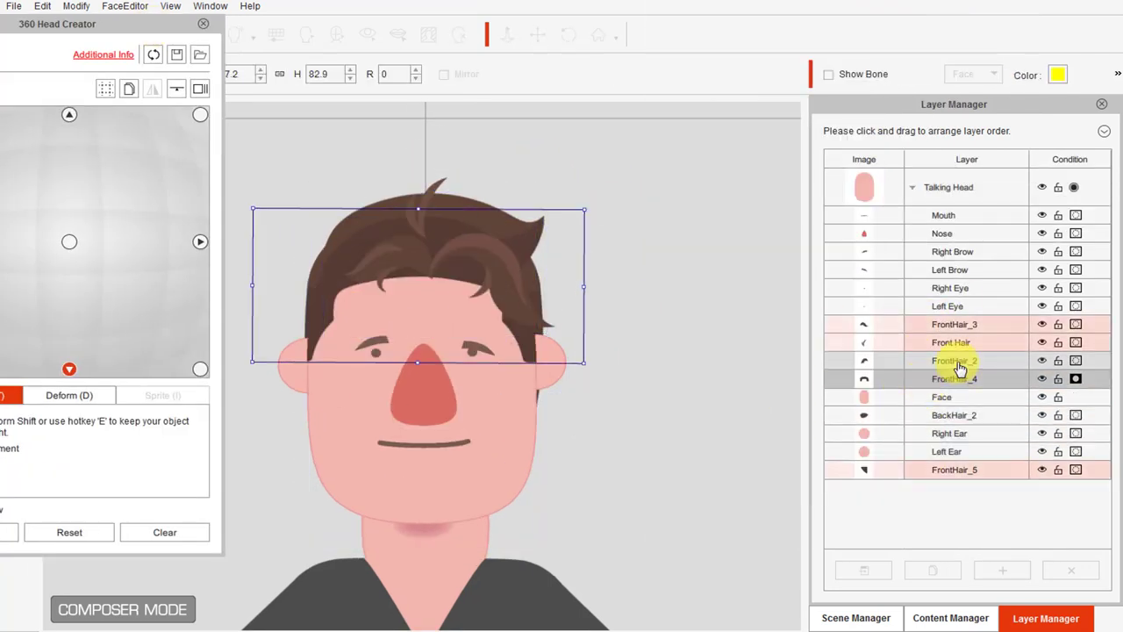
At the down angle, nudge the Front Hair tuft at the crown and stretch FrontHair_4 slightly upward.
{"action": "left_click", "coordinate": [951, 343]}
{"action": "left_click_drag", "start_coordinate": [448, 178], "coordinate": [447, 183]}
{"action": "left_click", "coordinate": [954, 380]}
{"action": "mouse_move", "coordinate": [585, 207]}
{"action": "left_mouse_down"}
{"action": "mouse_move", "coordinate": [574, 208]}
{"action": "mouse_move", "coordinate": [585, 194]}
{"action": "left_mouse_up"}
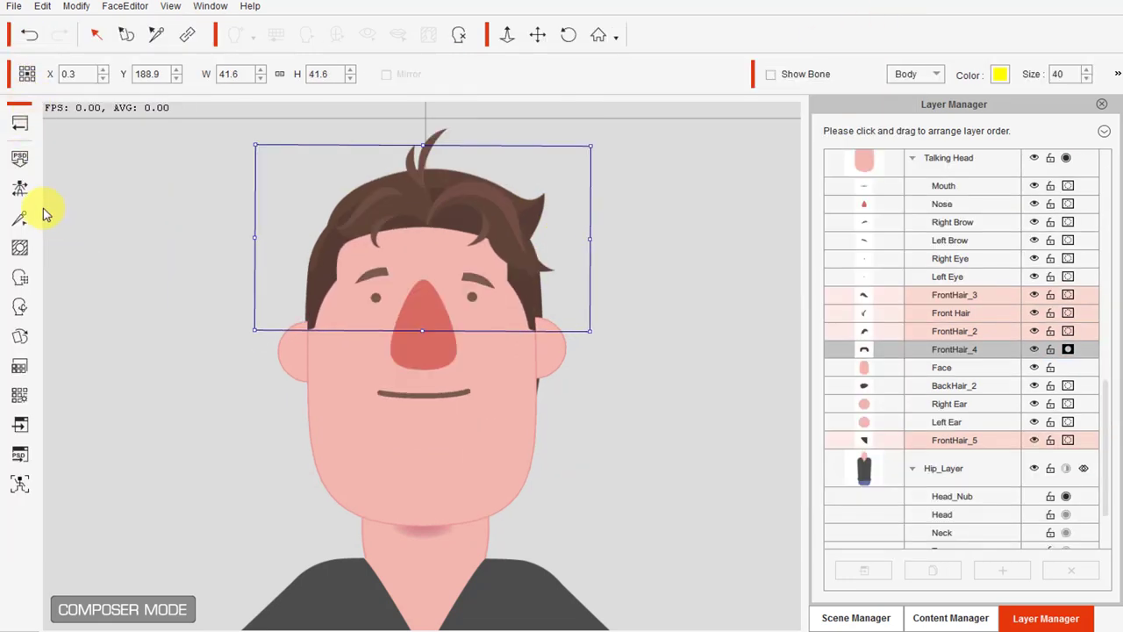
Return to the stage, zoom in on the character's head and turn it with the head rotation gizmo to check the hair.
{"action": "left_click", "coordinate": [16, 122]}
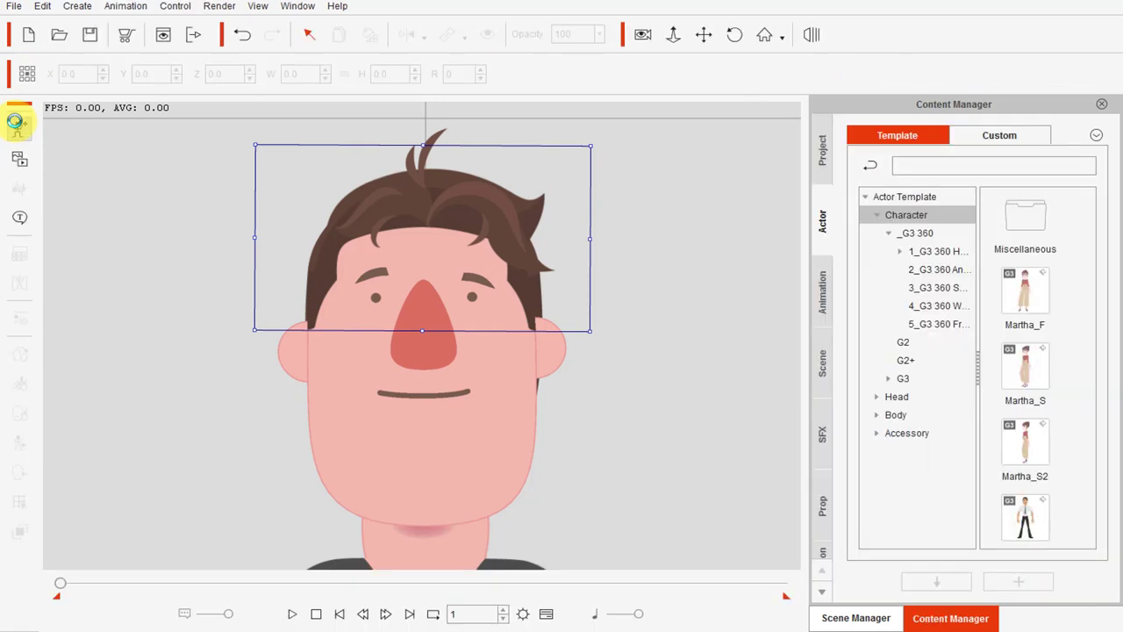
{"action": "left_click", "coordinate": [410, 293]}
{"action": "left_click", "coordinate": [591, 306]}
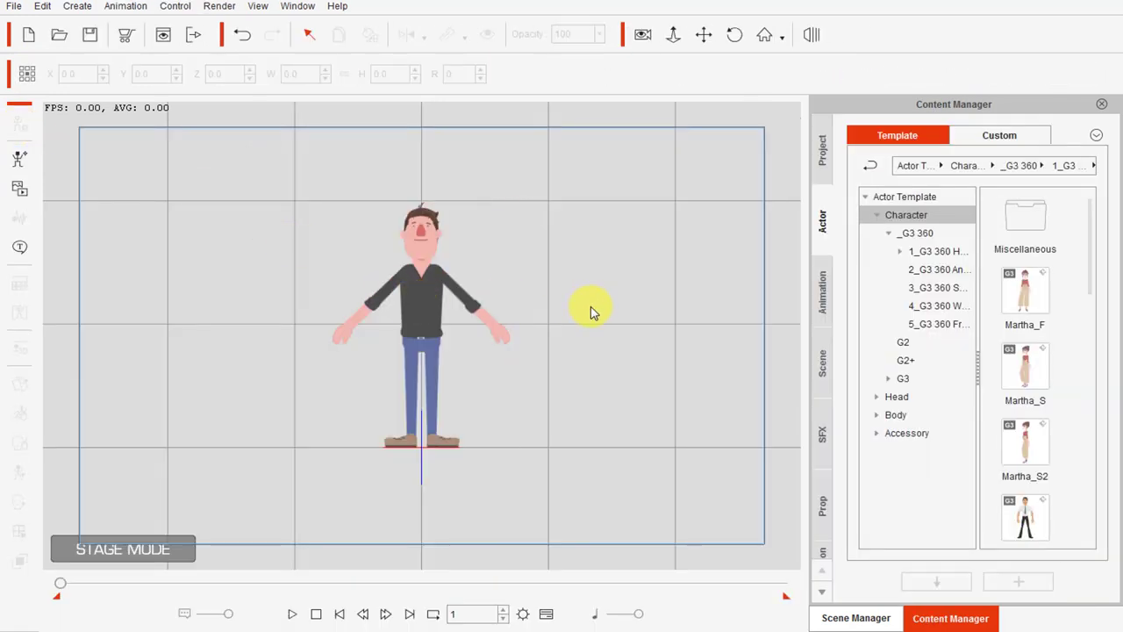
{"action": "scroll", "coordinate": [575, 307], "scroll_direction": "up", "scroll_amount": 2}
{"action": "scroll", "coordinate": [570, 303], "scroll_direction": "up", "scroll_amount": 6}
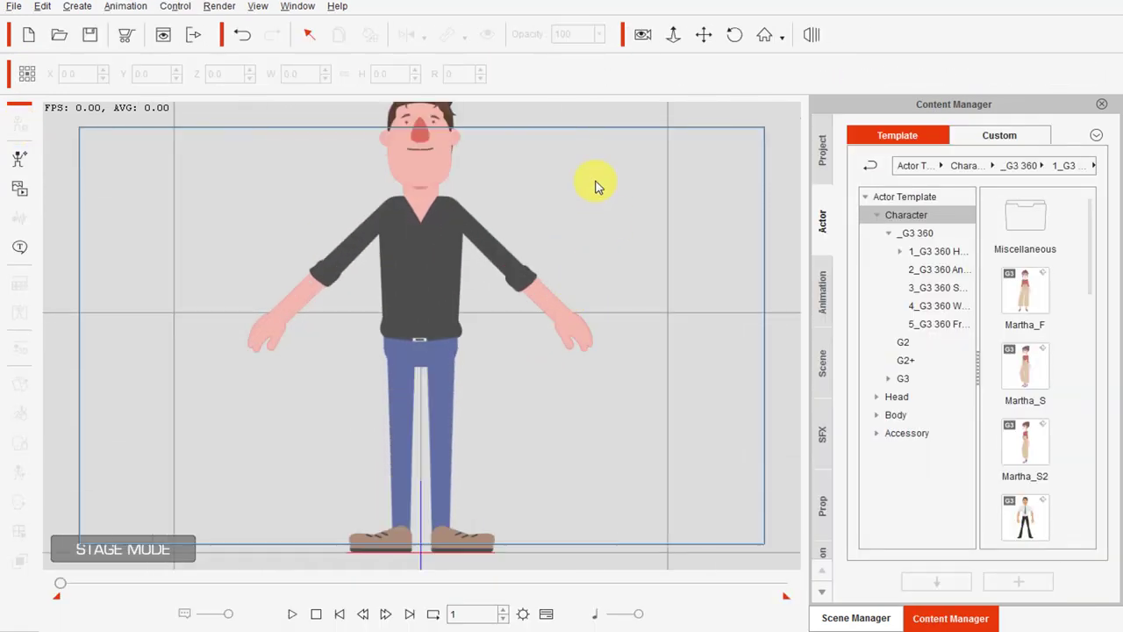
{"action": "scroll", "coordinate": [584, 311], "scroll_direction": "down", "scroll_amount": 3}
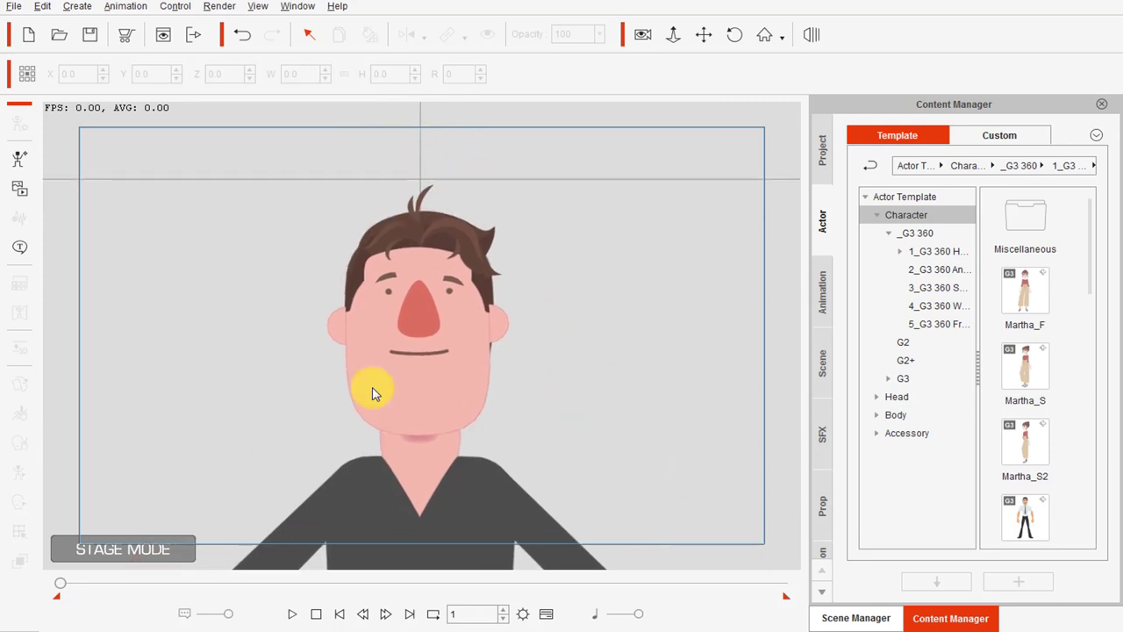
{"action": "left_click", "coordinate": [419, 373]}
{"action": "left_click", "coordinate": [19, 502]}
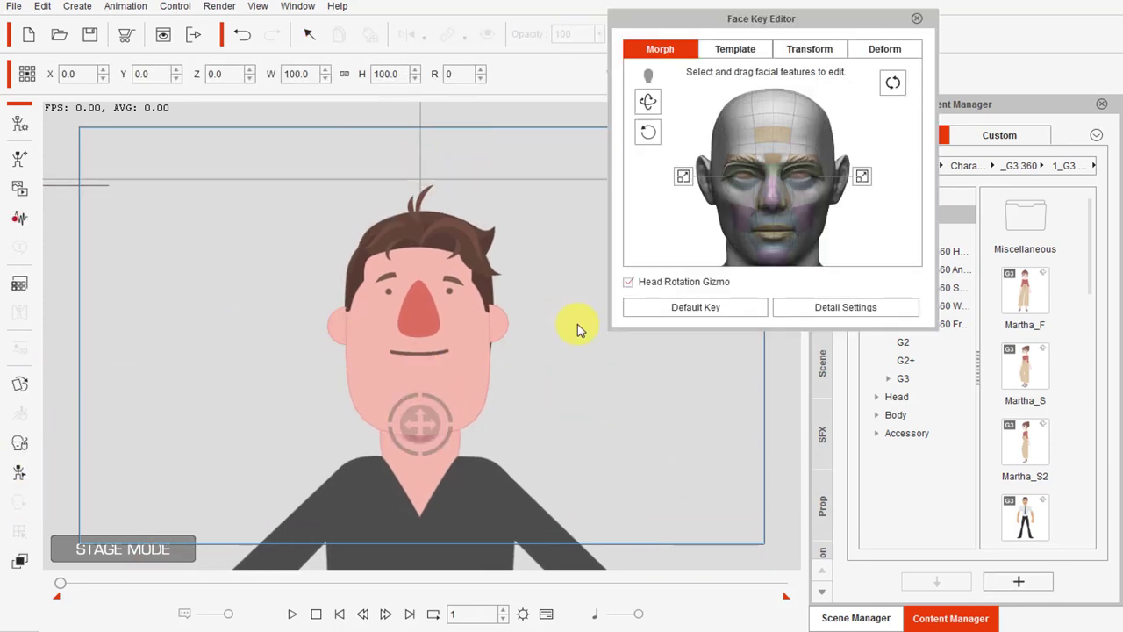
{"action": "left_click_drag", "start_coordinate": [422, 414], "coordinate": [437, 435]}
{"action": "left_click", "coordinate": [918, 18]}
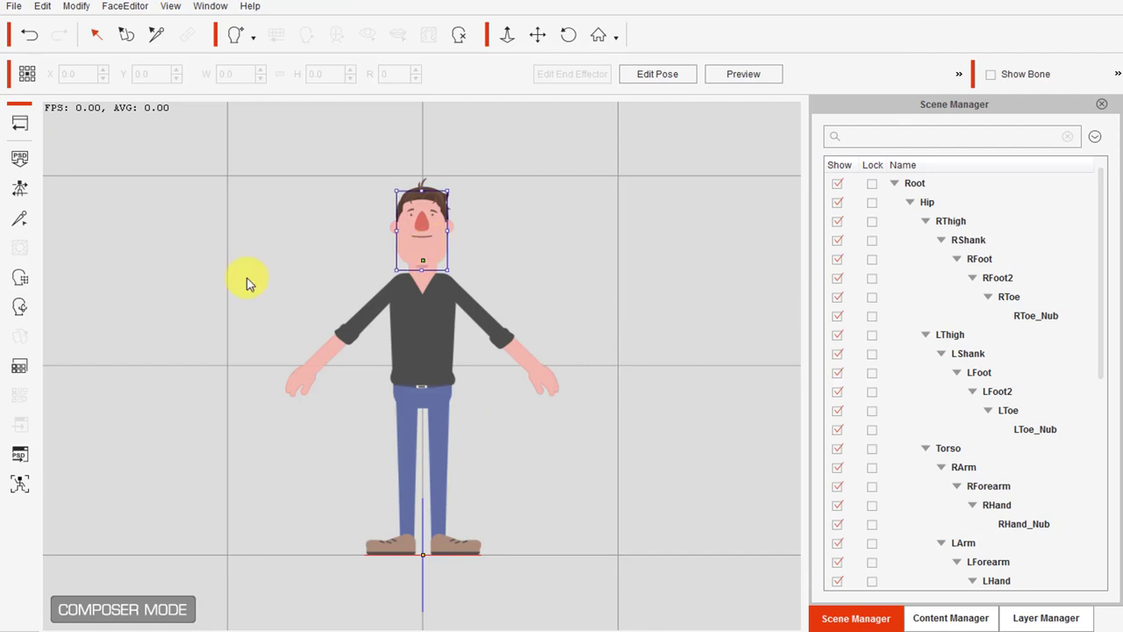
At the up angle of the 360 head setup, order the Face, BackHair_2, Right Ear and Left Ear layers below FrontHair_4.
{"action": "left_click", "coordinate": [20, 307]}
{"action": "left_click", "coordinate": [764, 110]}
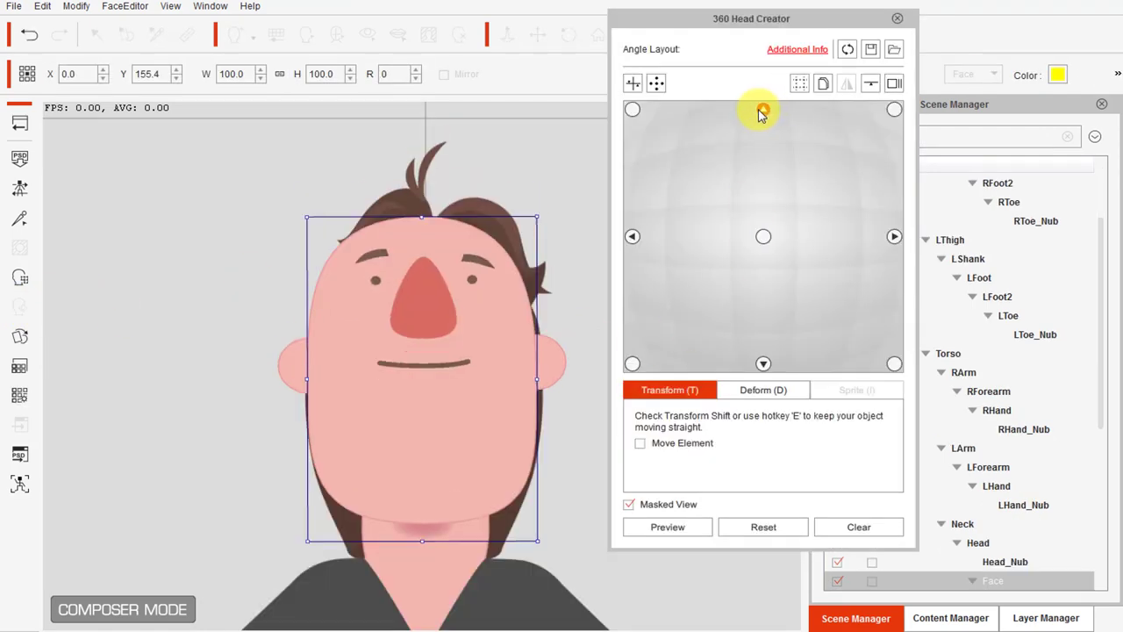
{"action": "left_click_drag", "start_coordinate": [832, 23], "coordinate": [162, 57]}
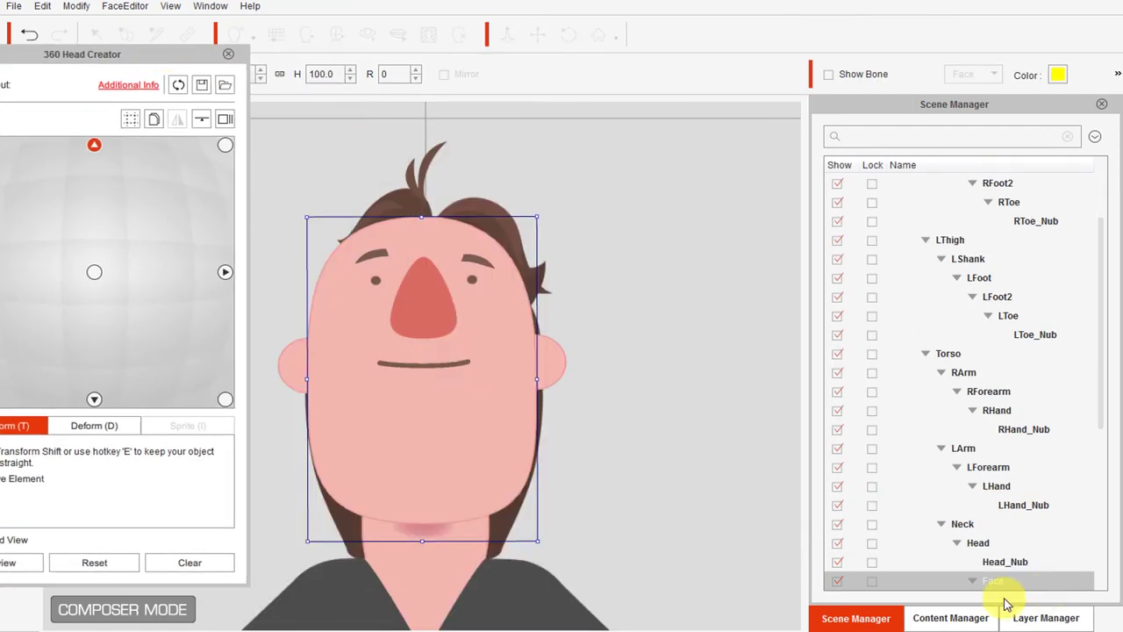
{"action": "left_click", "coordinate": [950, 618]}
{"action": "left_click", "coordinate": [1036, 616]}
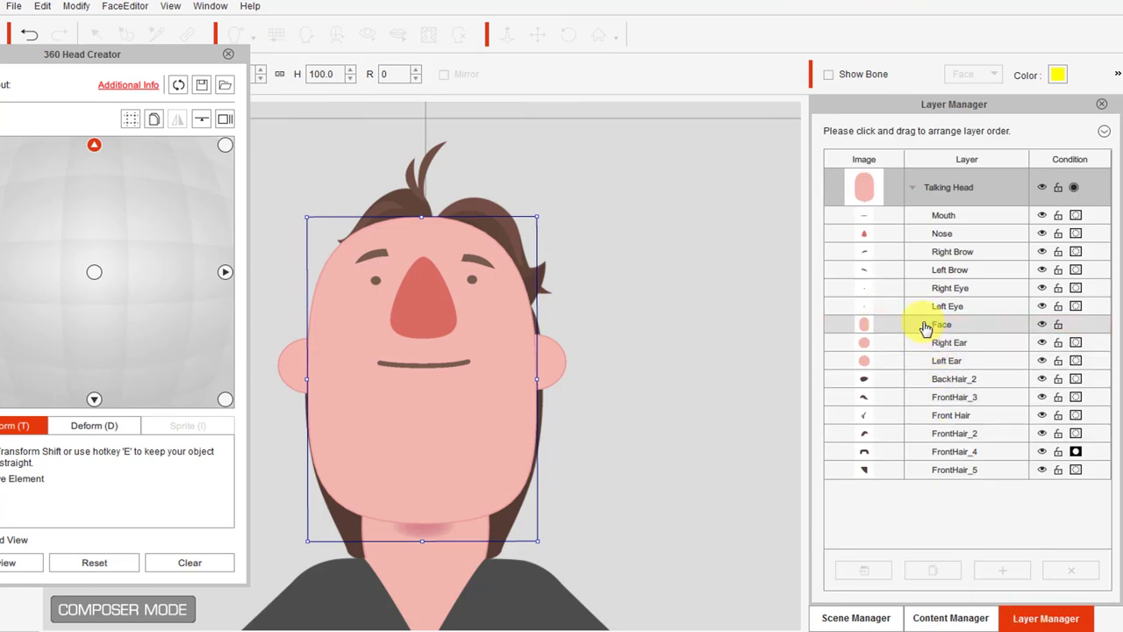
{"action": "left_click_drag", "start_coordinate": [926, 327], "coordinate": [921, 463]}
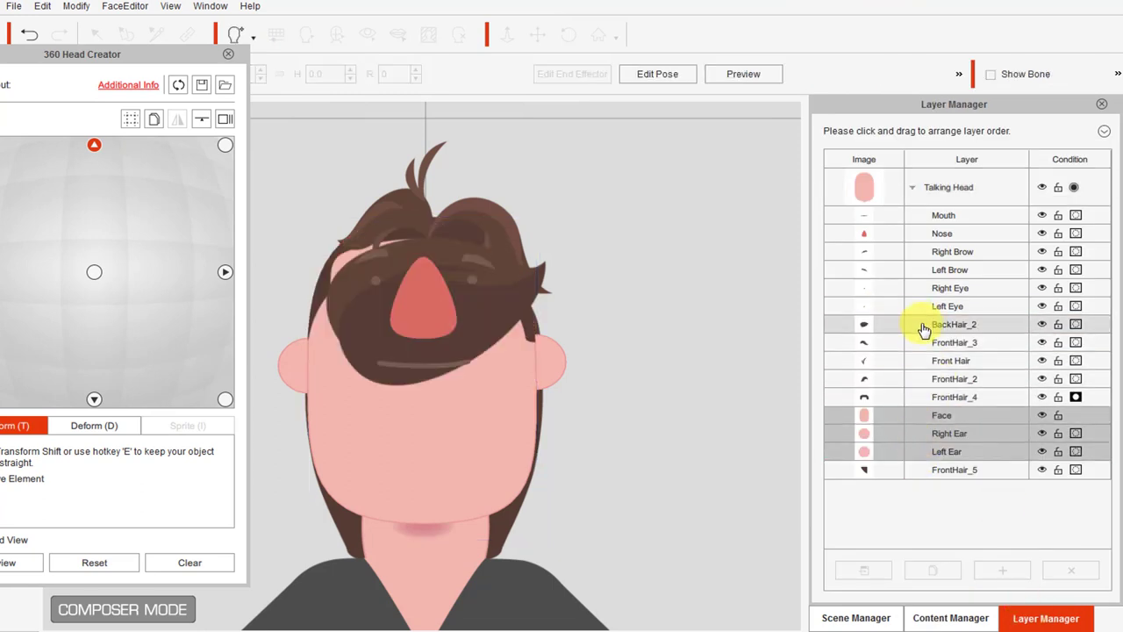
{"action": "left_click_drag", "start_coordinate": [924, 329], "coordinate": [941, 427]}
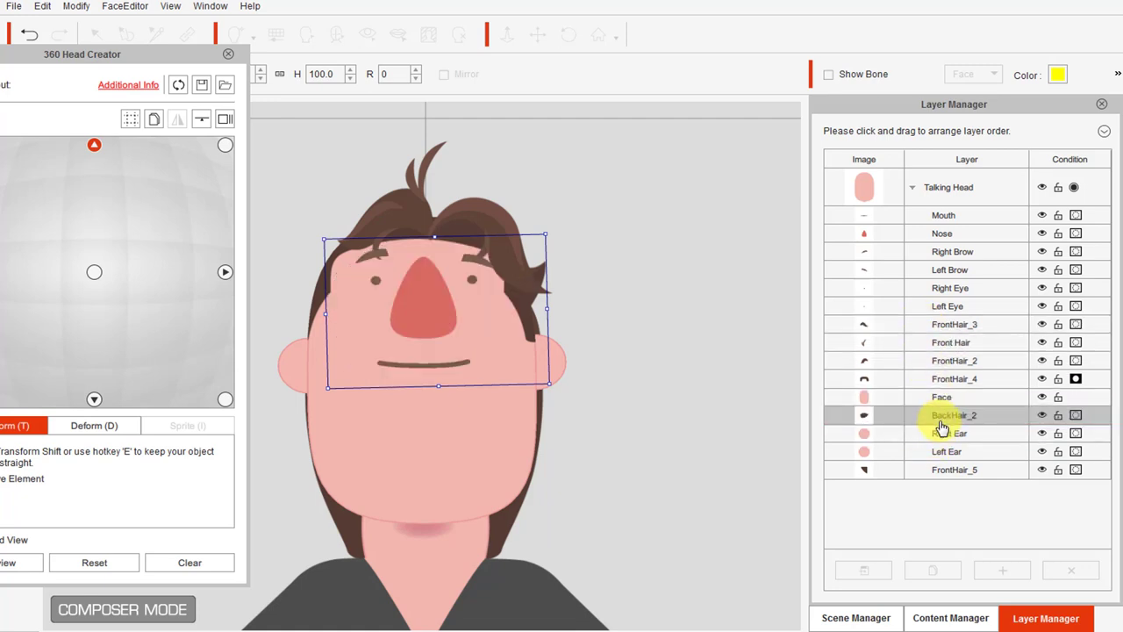
At the up angle, raise FrontHair_5 behind the head and lower the Front Hair tuft onto the crown.
{"action": "left_click", "coordinate": [501, 532]}
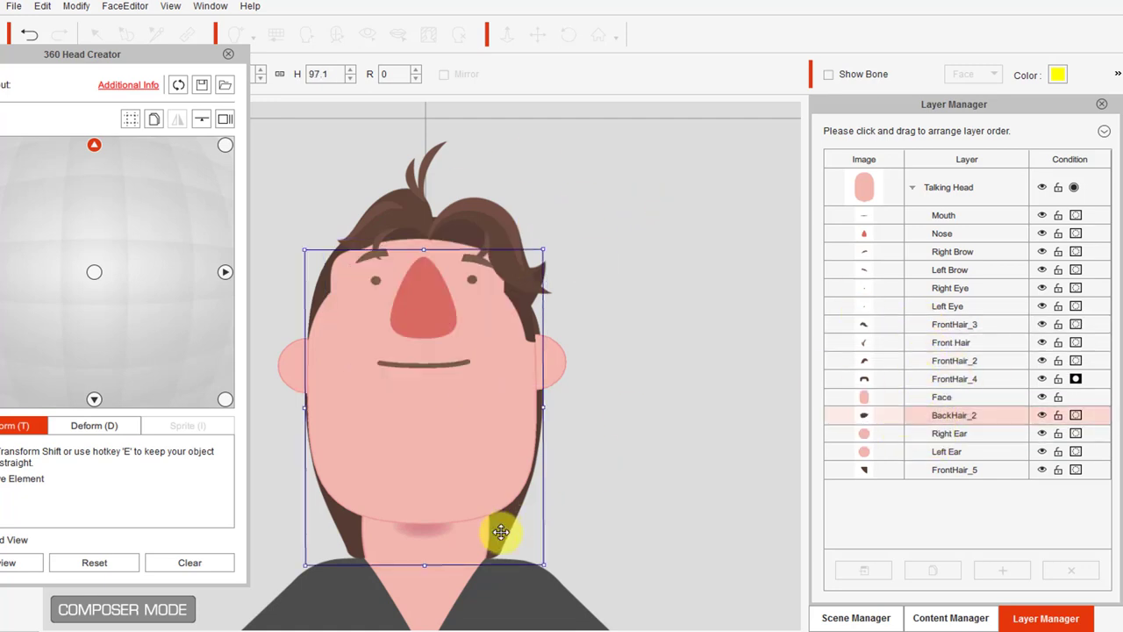
{"action": "left_click_drag", "start_coordinate": [549, 566], "coordinate": [534, 509]}
{"action": "left_click", "coordinate": [918, 341]}
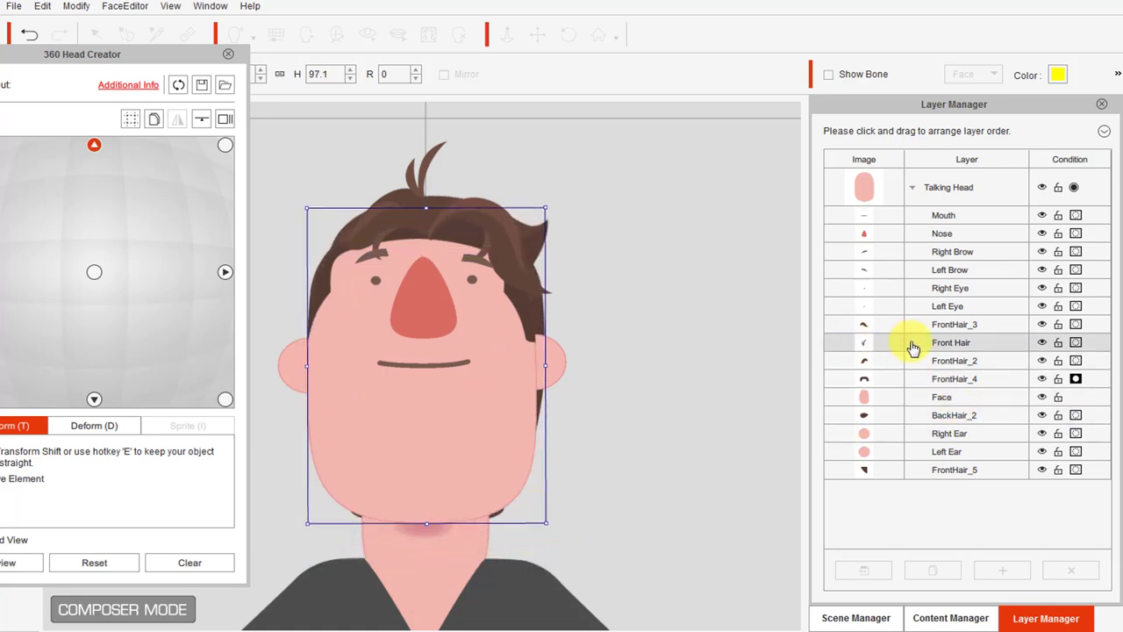
{"action": "left_click_drag", "start_coordinate": [437, 150], "coordinate": [438, 181]}
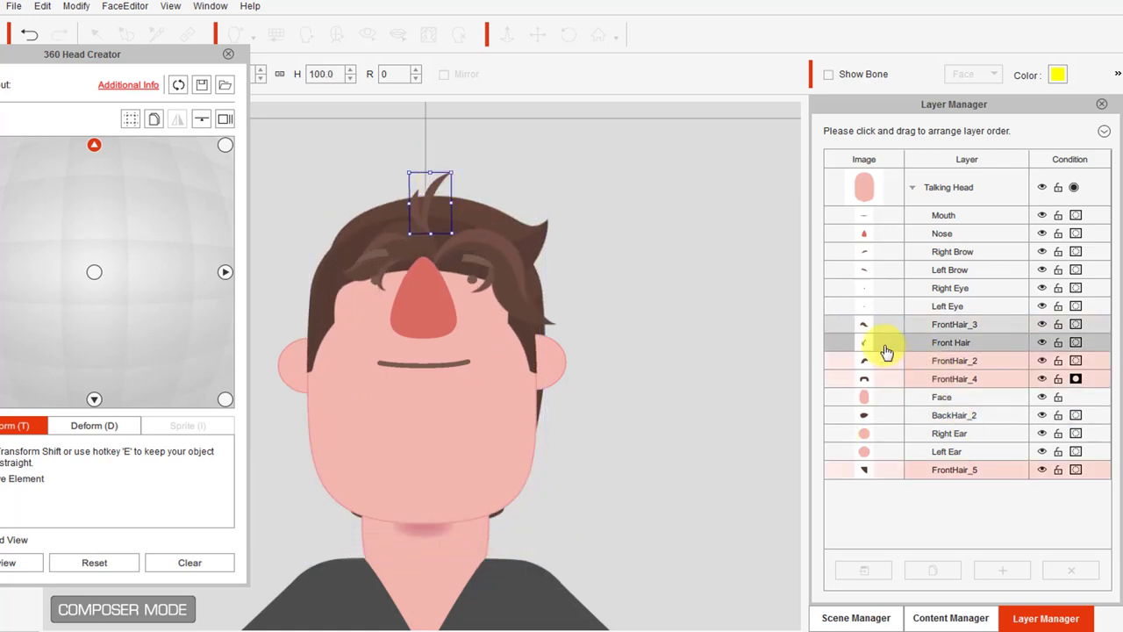
Fit FrontHair_4, FrontHair_2 and FrontHair_3 to the hairline of the upward-facing head.
{"action": "left_click", "coordinate": [886, 378]}
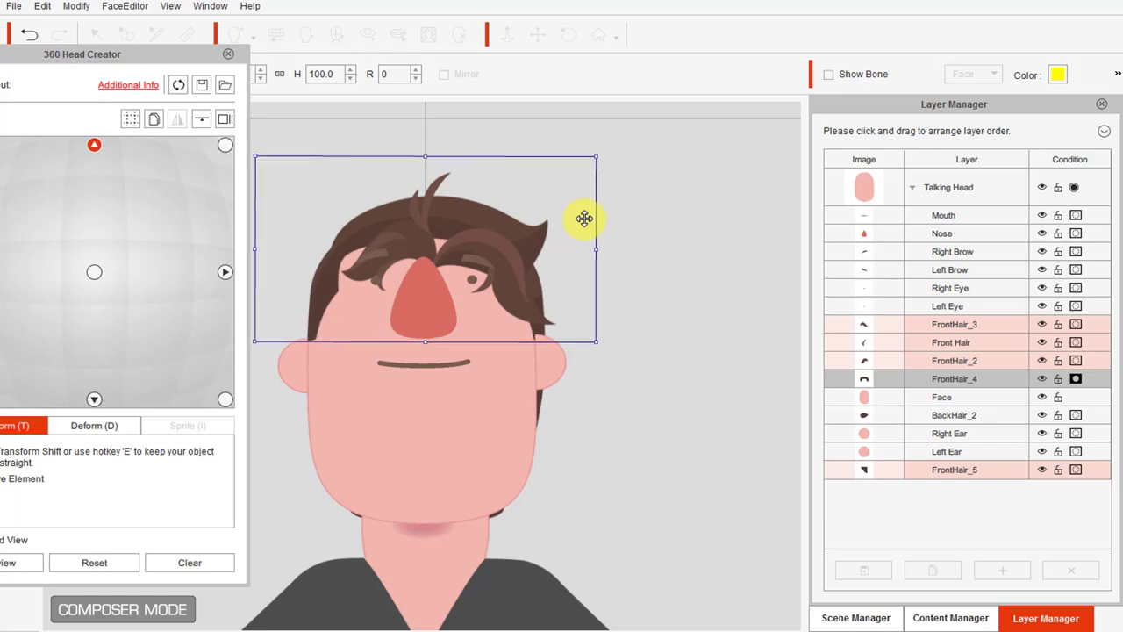
{"action": "left_click", "coordinate": [401, 237]}
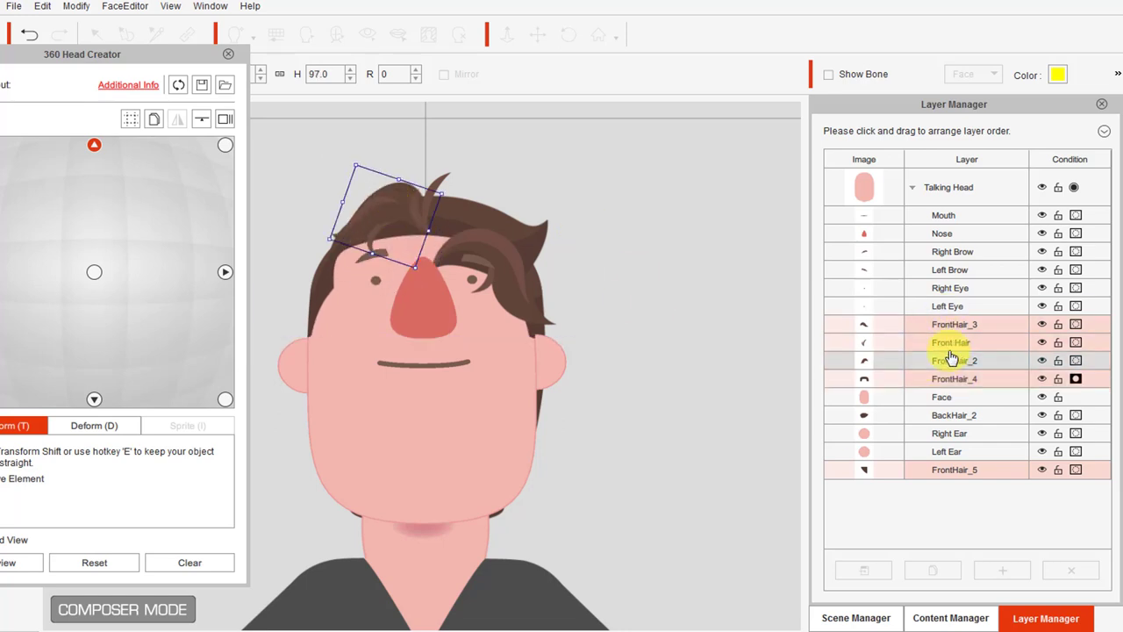
{"action": "left_click", "coordinate": [509, 269]}
{"action": "left_click_drag", "start_coordinate": [509, 269], "coordinate": [510, 218]}
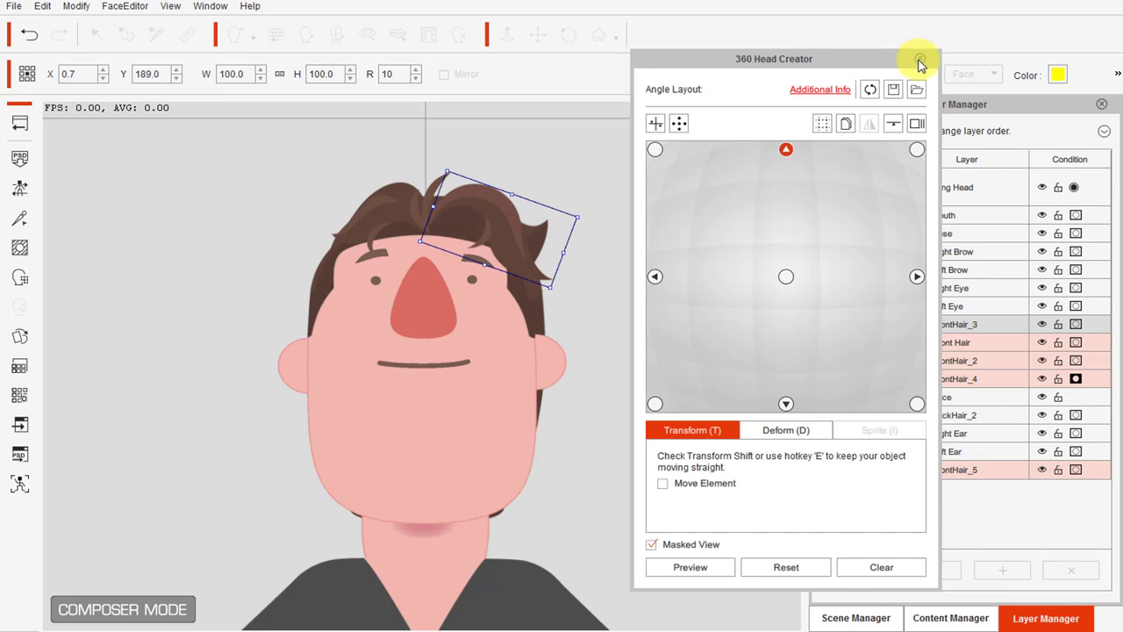
Return to the stage and rotate the head through different directions with the rotation gizmo to check the hair at each angle.
{"action": "left_click", "coordinate": [918, 61]}
{"action": "left_click", "coordinate": [19, 122]}
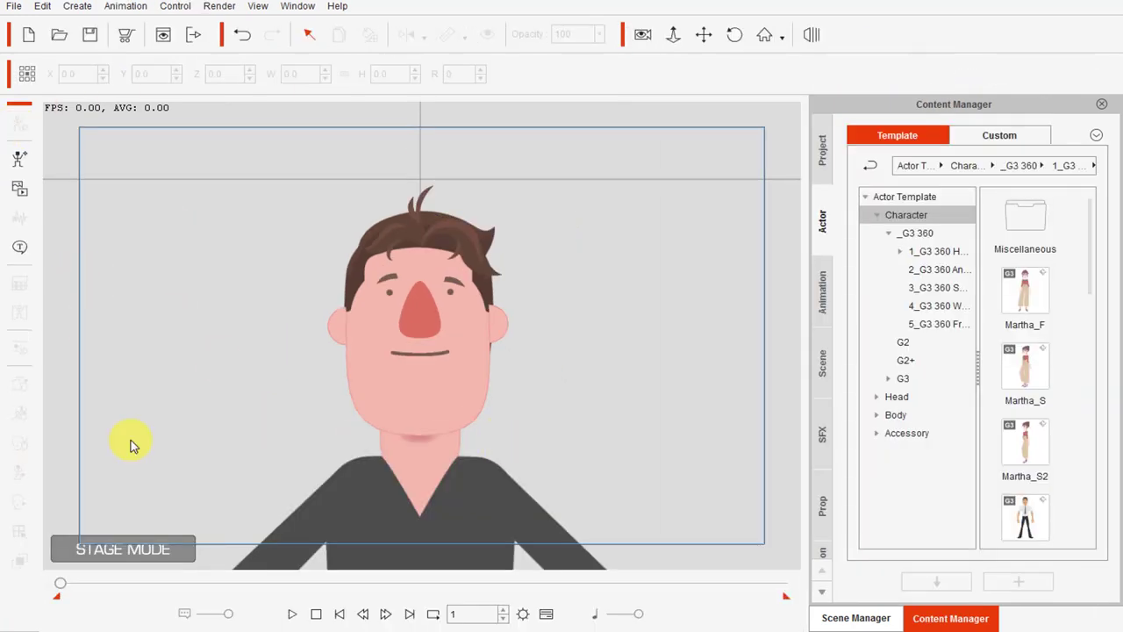
{"action": "left_click", "coordinate": [443, 377]}
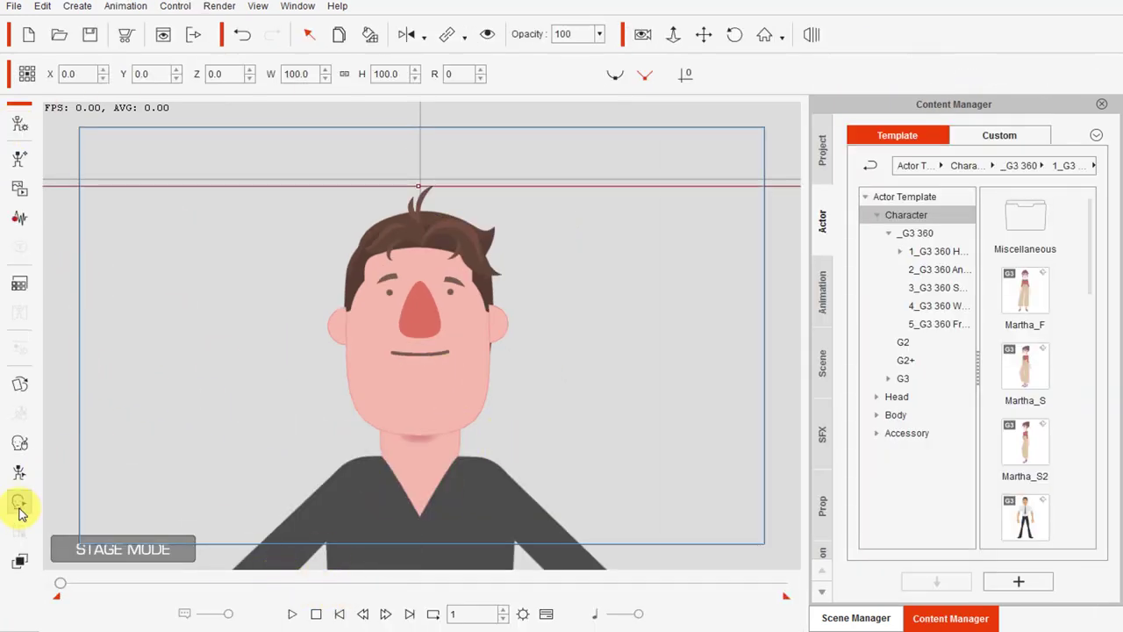
{"action": "left_click", "coordinate": [19, 505]}
{"action": "left_click_drag", "start_coordinate": [452, 431], "coordinate": [150, 388]}
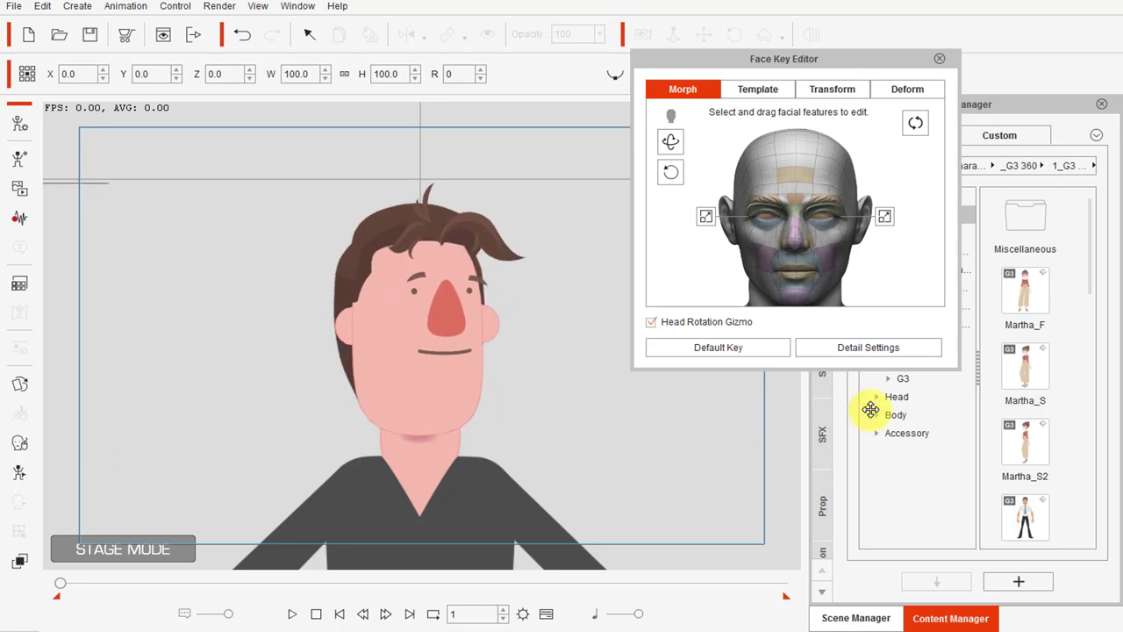
{"action": "left_click_drag", "start_coordinate": [871, 410], "coordinate": [442, 631]}
{"action": "left_click_drag", "start_coordinate": [438, 176], "coordinate": [445, 388]}
Test a mouth morph and the Happy_3, Happy_6 and Happy_4 expressions while turning the head, and close the face editor.
{"action": "left_click", "coordinate": [787, 280]}
{"action": "left_click_drag", "start_coordinate": [867, 283], "coordinate": [866, 73]}
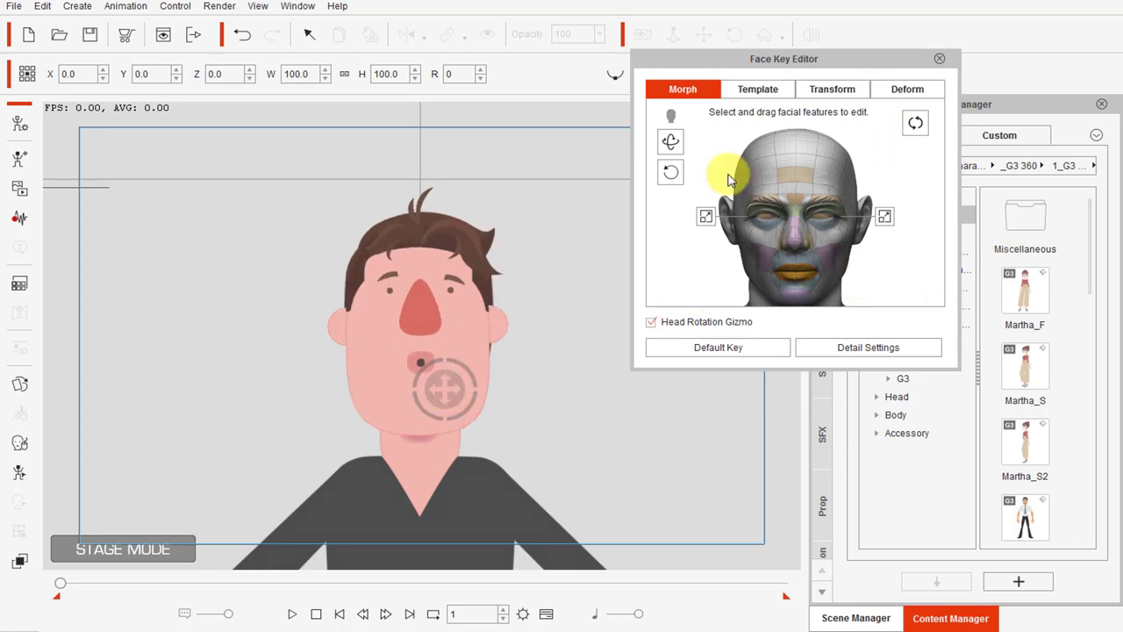
{"action": "left_click", "coordinate": [913, 91]}
{"action": "left_click", "coordinate": [750, 89]}
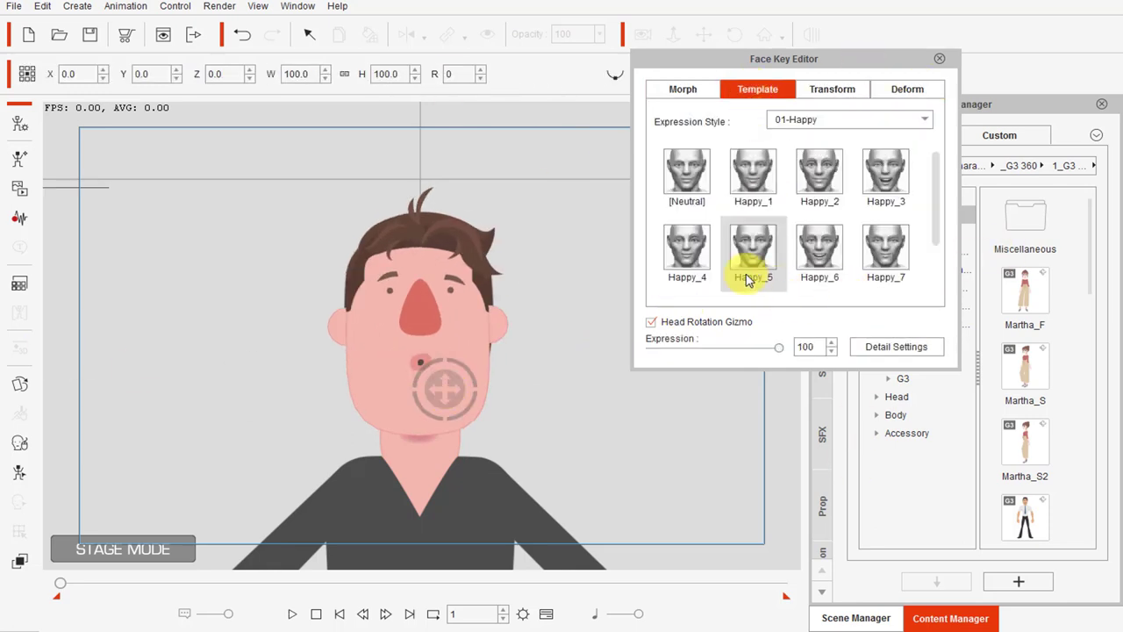
{"action": "left_click", "coordinate": [886, 180]}
{"action": "left_click_drag", "start_coordinate": [445, 389], "coordinate": [193, 194]}
{"action": "left_click", "coordinate": [806, 253]}
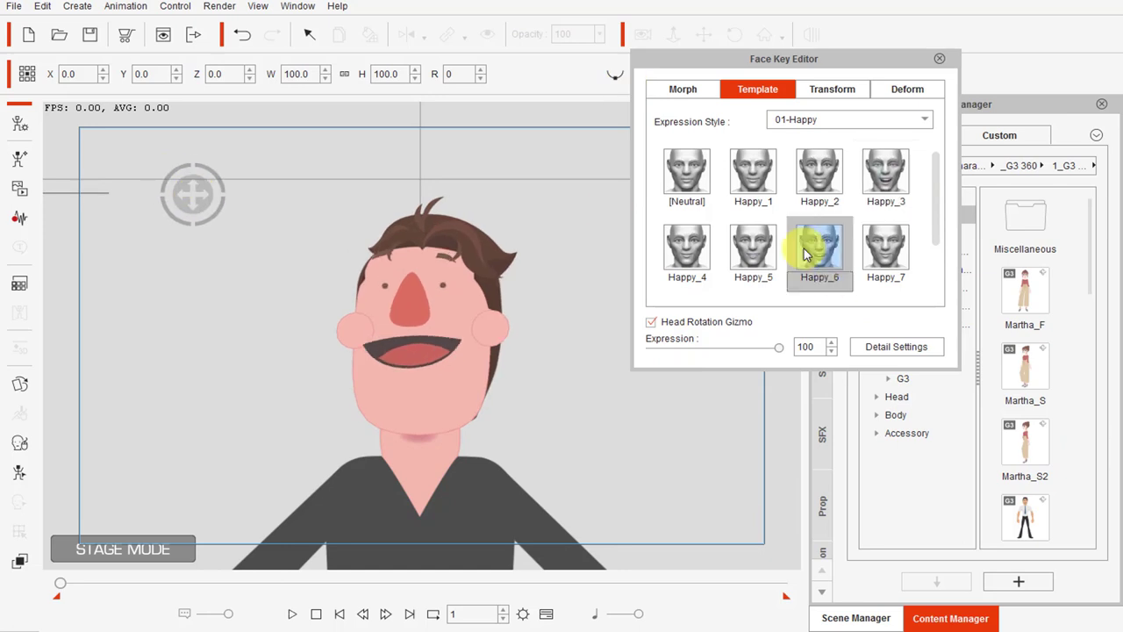
{"action": "left_click", "coordinate": [682, 255]}
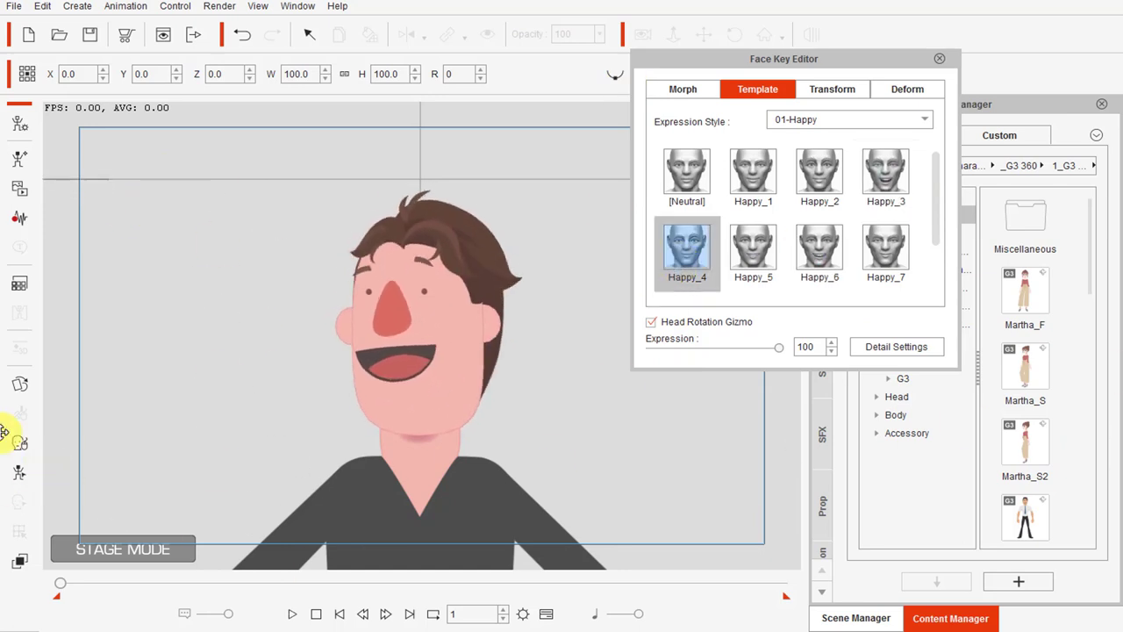
{"action": "left_click", "coordinate": [939, 58]}
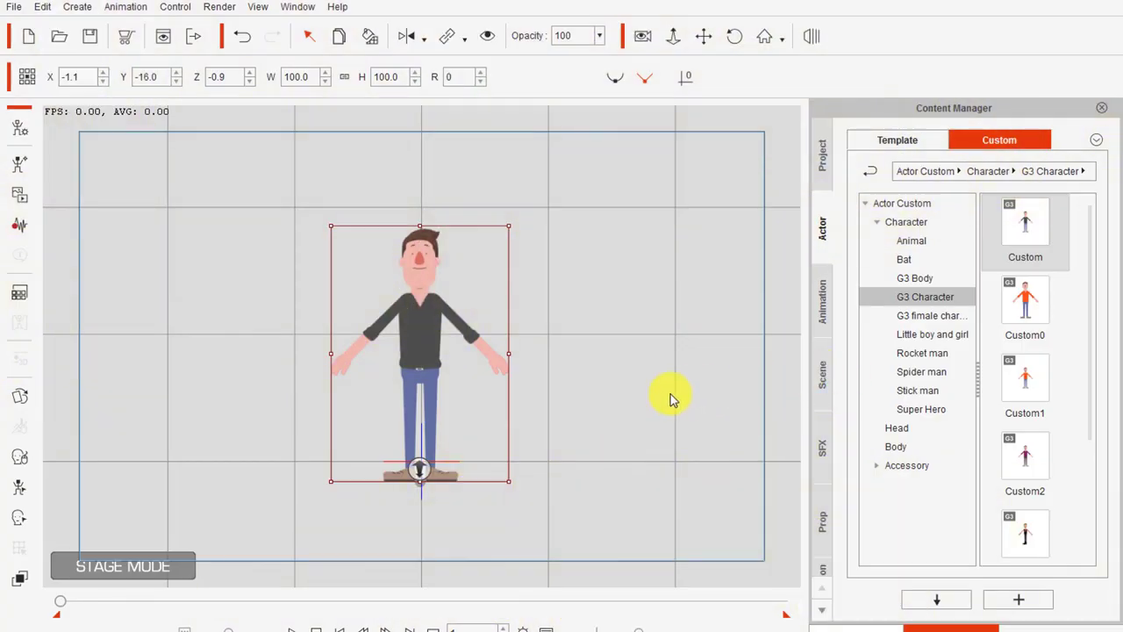
Add the Street background template to the stage as a prop.
{"action": "left_click", "coordinate": [823, 376]}
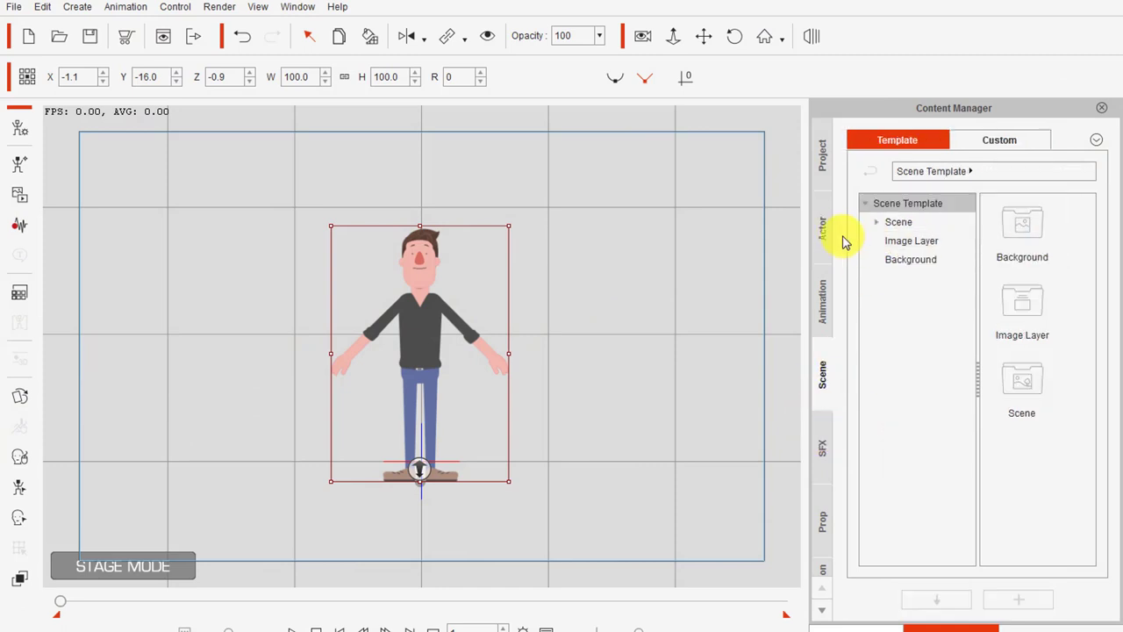
{"action": "left_click", "coordinate": [904, 259]}
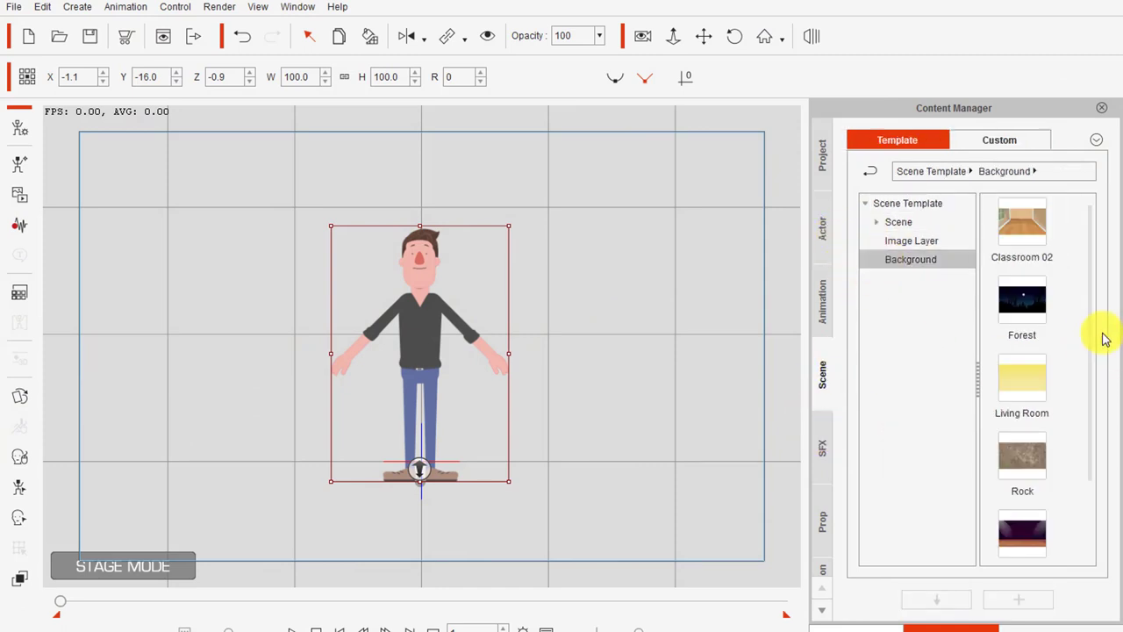
{"action": "left_click_drag", "start_coordinate": [1092, 327], "coordinate": [1106, 466]}
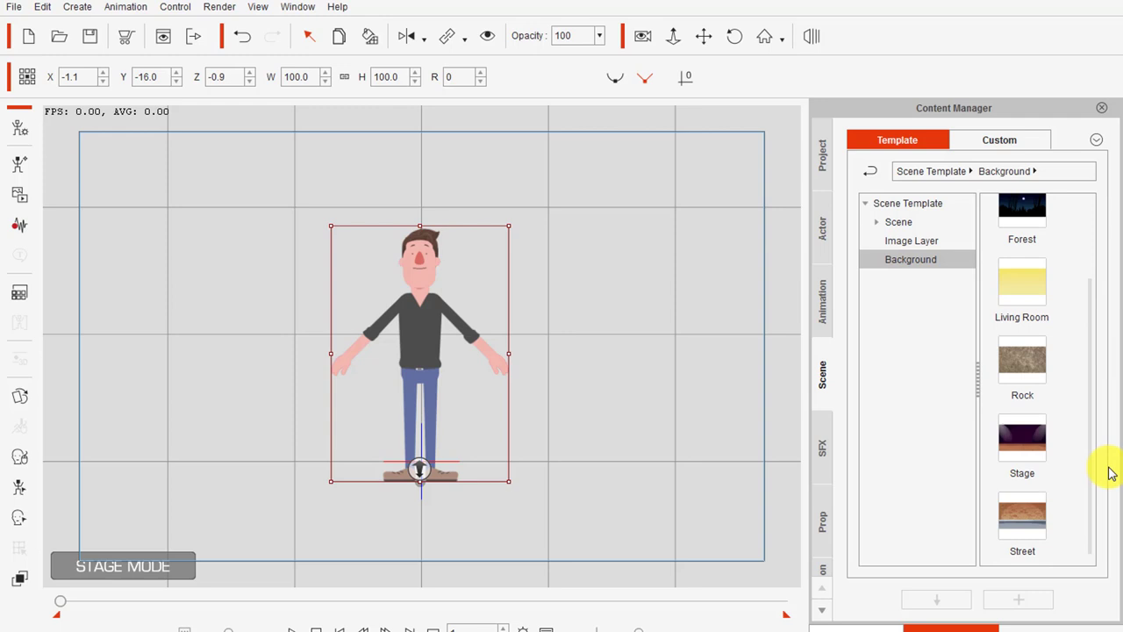
{"action": "left_click", "coordinate": [1022, 522]}
{"action": "left_click_drag", "start_coordinate": [1022, 524], "coordinate": [584, 477]}
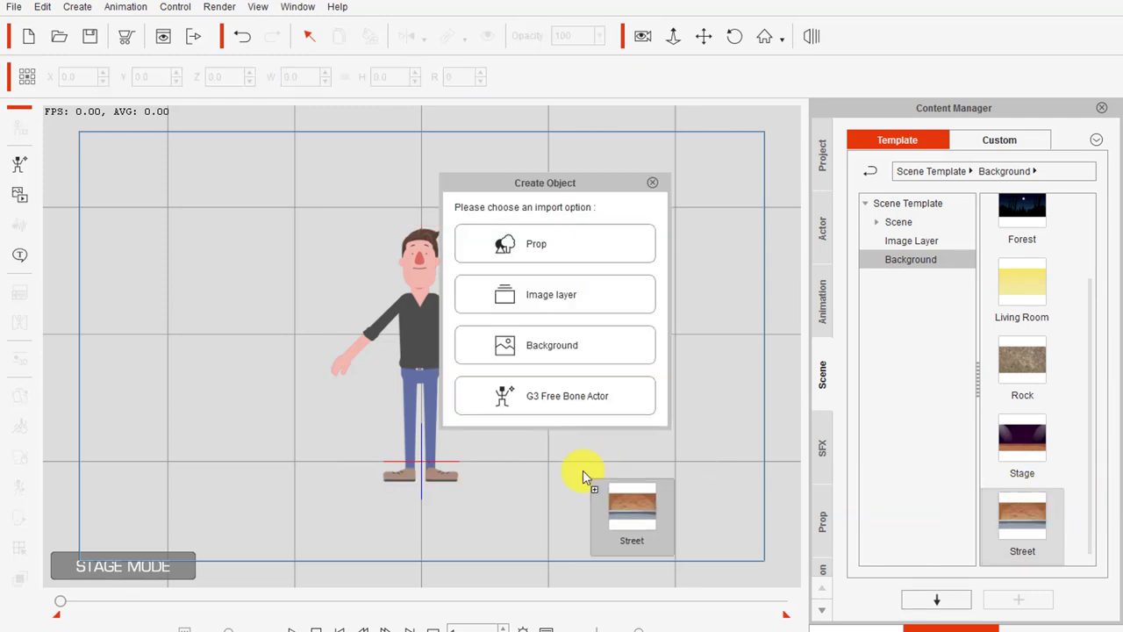
{"action": "left_click", "coordinate": [501, 243]}
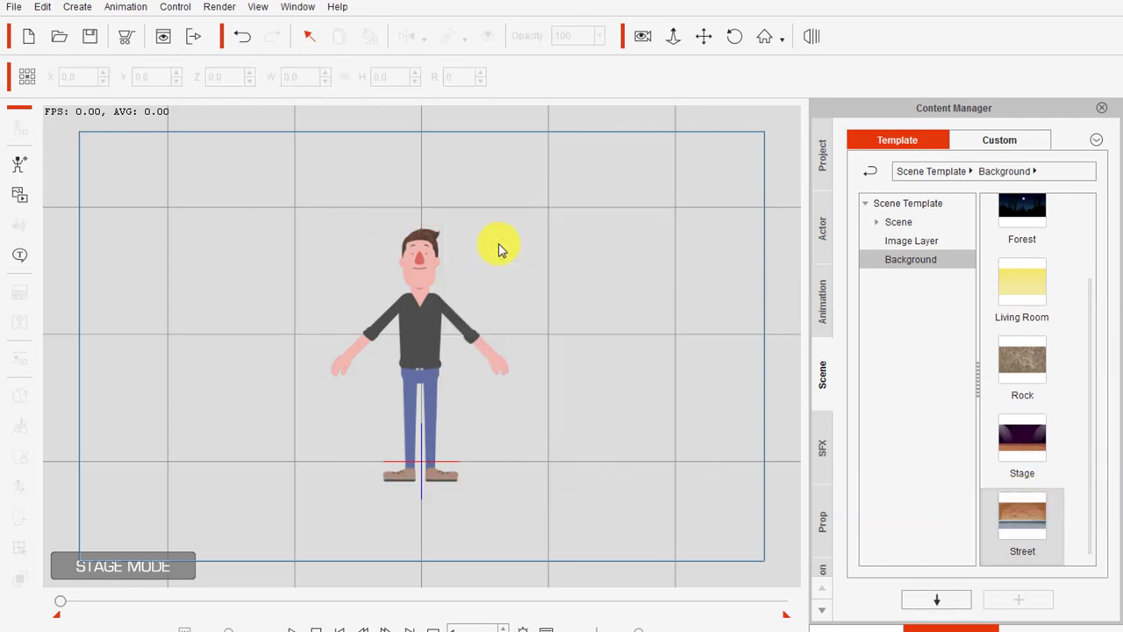
Move the Street background behind the character and enlarge it to about 369% so it fills the camera frame.
{"action": "left_click_drag", "start_coordinate": [609, 441], "coordinate": [413, 428]}
{"action": "left_click_drag", "start_coordinate": [412, 516], "coordinate": [407, 468]}
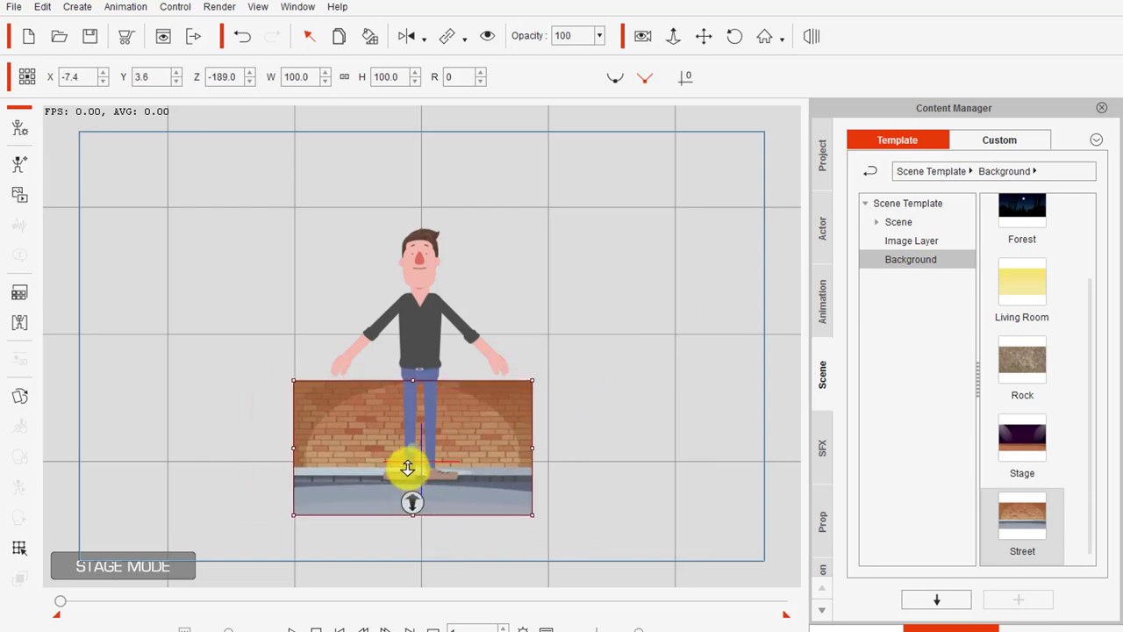
{"action": "left_click_drag", "start_coordinate": [534, 379], "coordinate": [792, 76]}
{"action": "left_click_drag", "start_coordinate": [675, 368], "coordinate": [670, 238]}
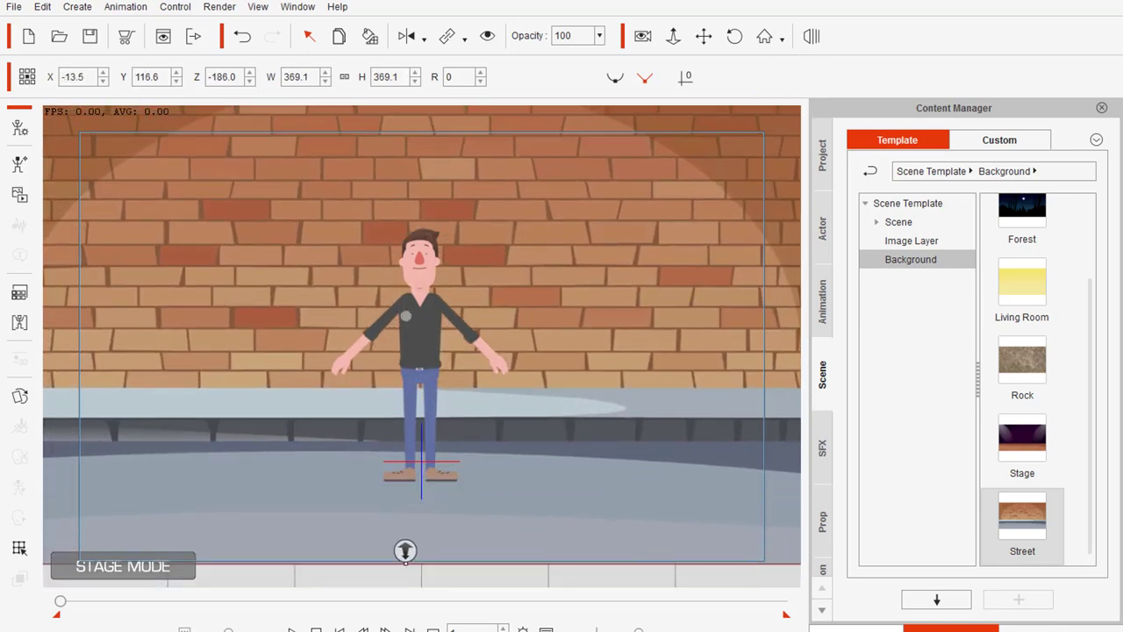
Apply the Dance(2L) action followed by the Looking action to the character, preview the animation and return to frame 1.
{"action": "right_click", "coordinate": [421, 324]}
{"action": "mouse_move", "coordinate": [566, 348]}
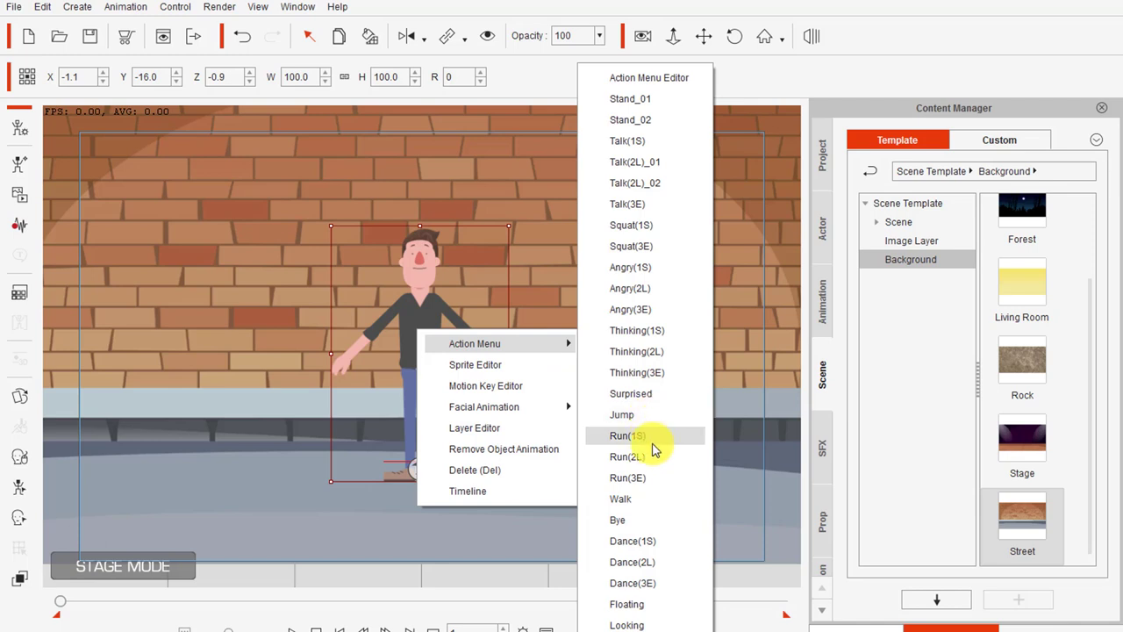
{"action": "left_click", "coordinate": [649, 563]}
{"action": "right_click", "coordinate": [436, 329]}
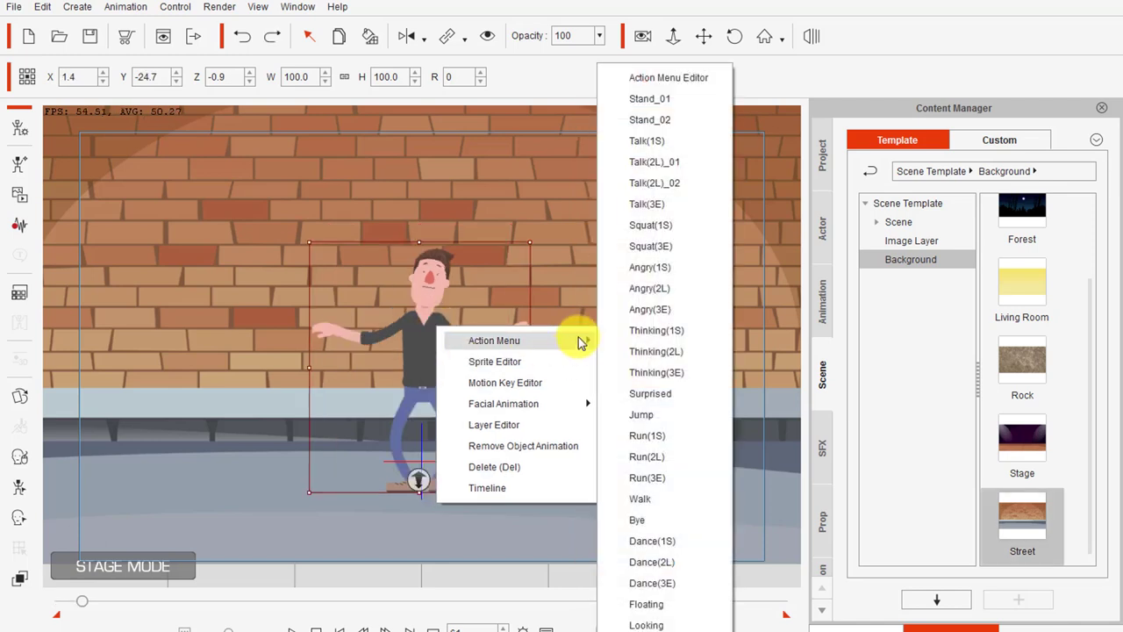
{"action": "left_click", "coordinate": [669, 625]}
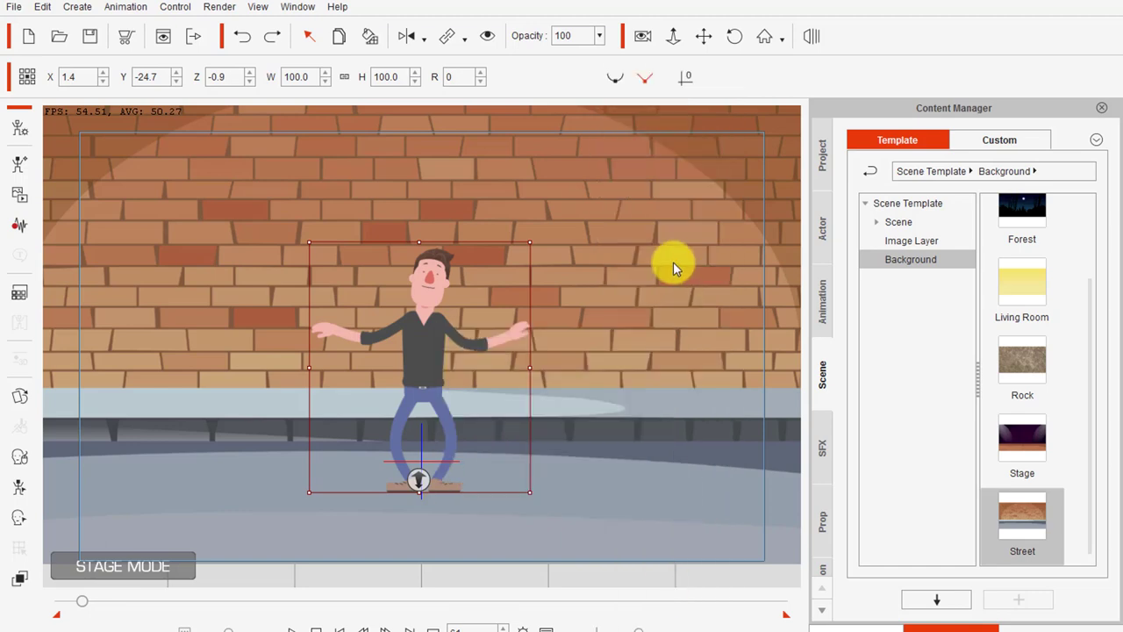
{"action": "key", "text": "space"}
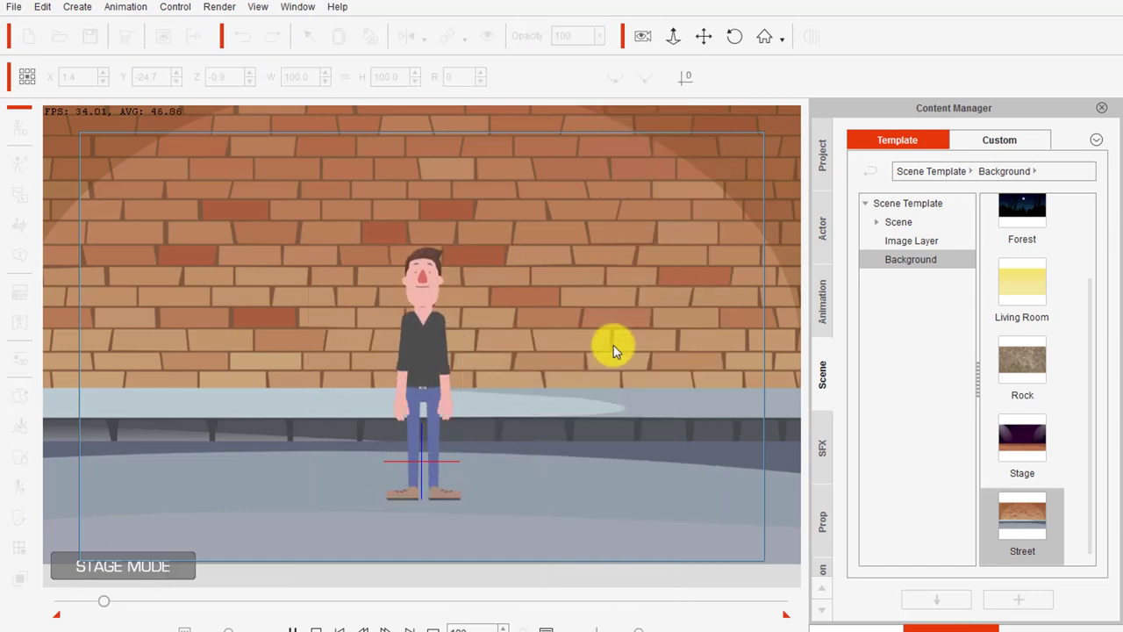
{"action": "left_click", "coordinate": [314, 628]}
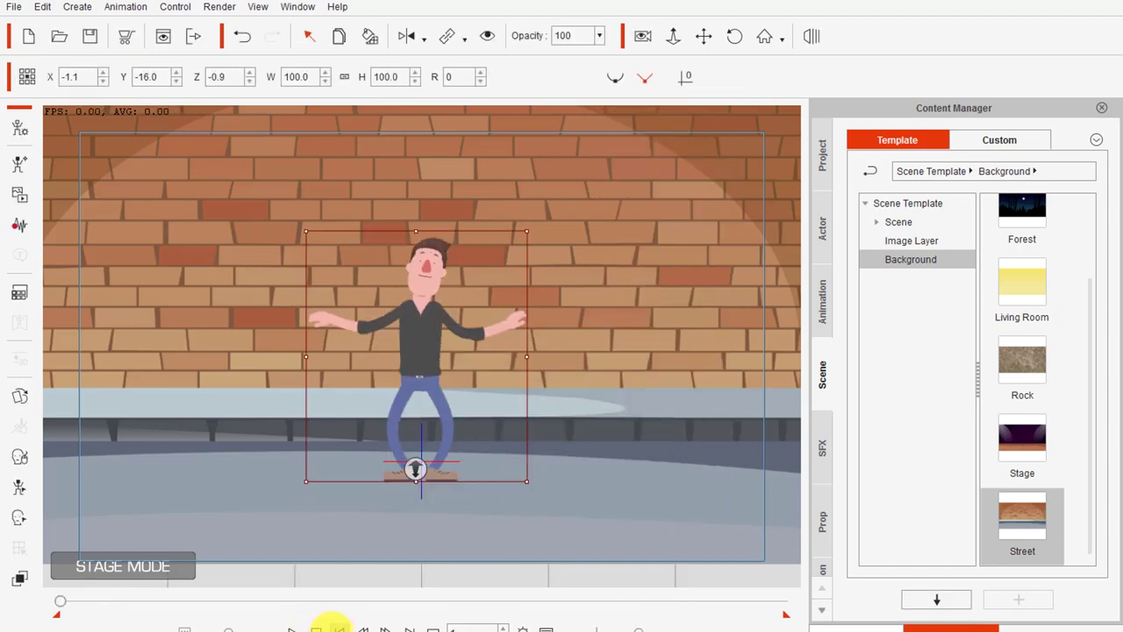
Open the timeline, show only the character's tracks with its Face tracks displayed, and expand Facial Clip to reveal the Head track.
{"action": "left_click", "coordinate": [545, 629]}
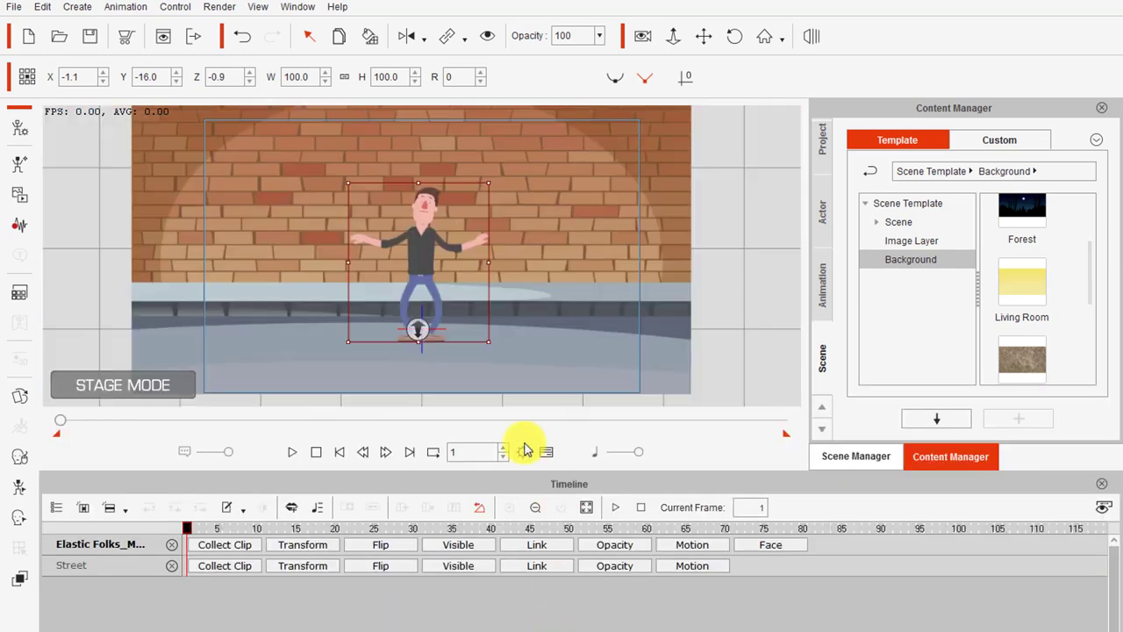
{"action": "left_click", "coordinate": [772, 546]}
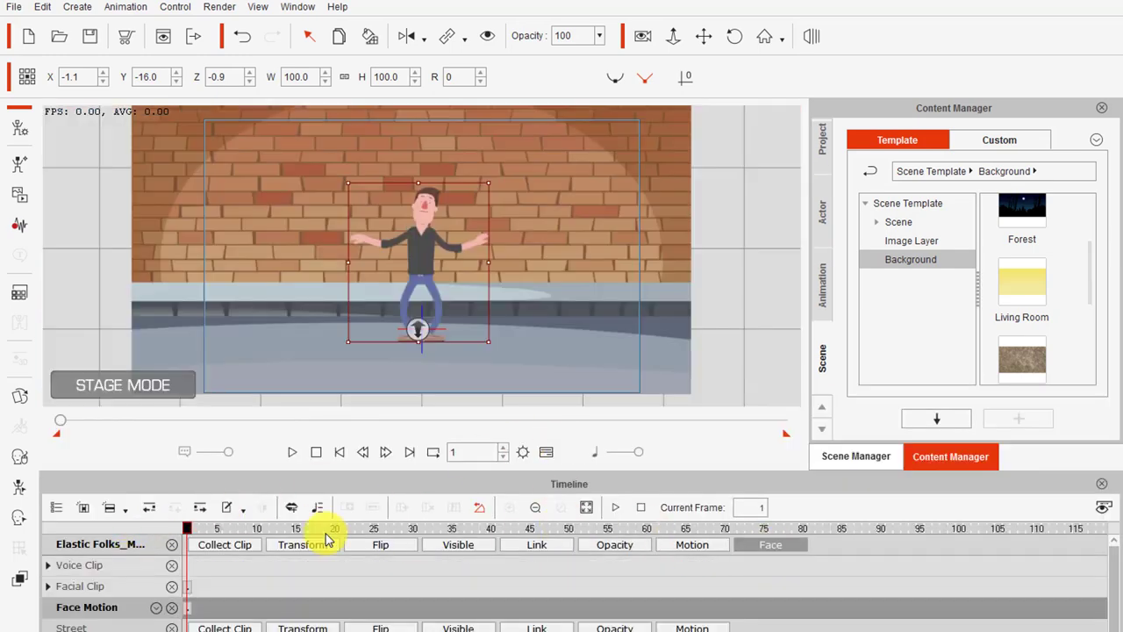
{"action": "left_click", "coordinate": [111, 508]}
{"action": "left_click", "coordinate": [85, 509]}
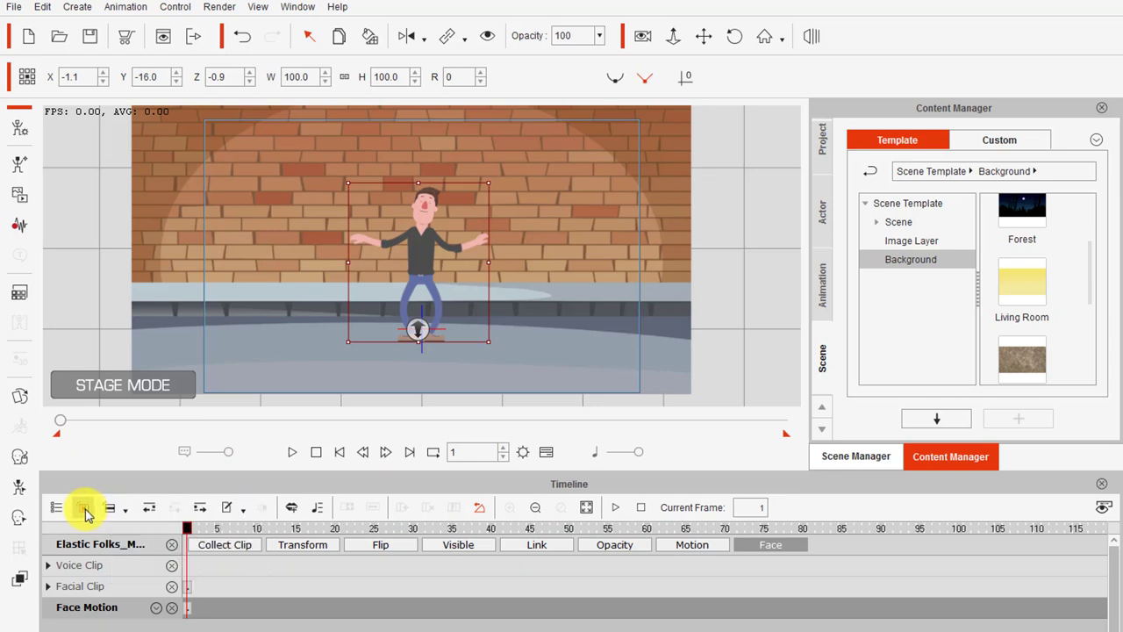
{"action": "left_click", "coordinate": [48, 586]}
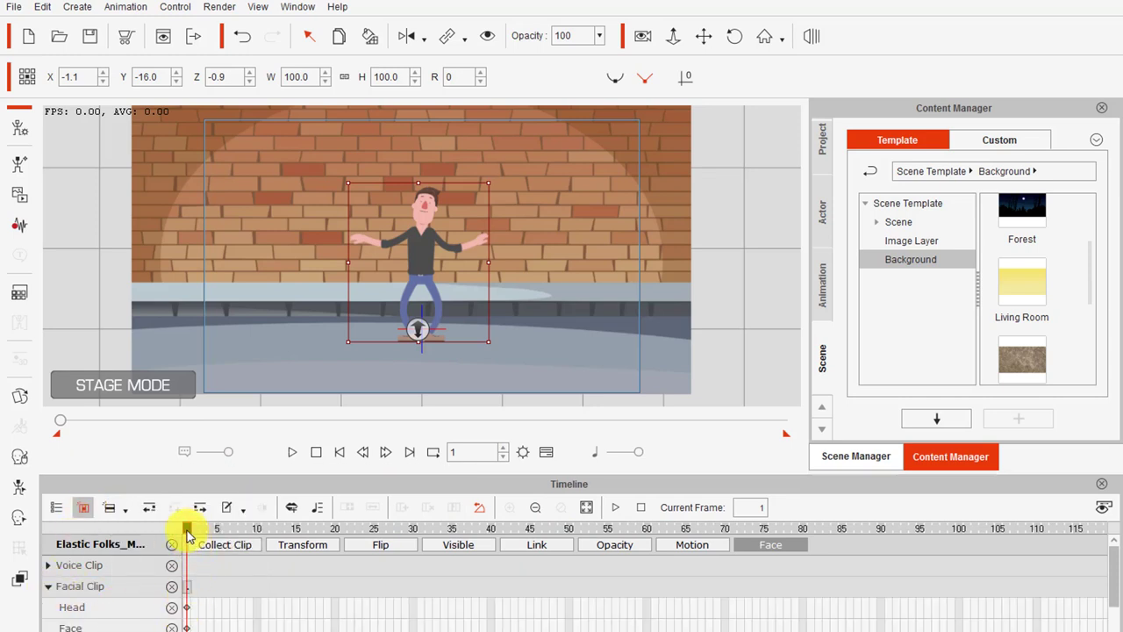
Move to frame 30, open the Face Key Editor from the Head track and add a default face key there.
{"action": "left_click_drag", "start_coordinate": [187, 535], "coordinate": [419, 539]}
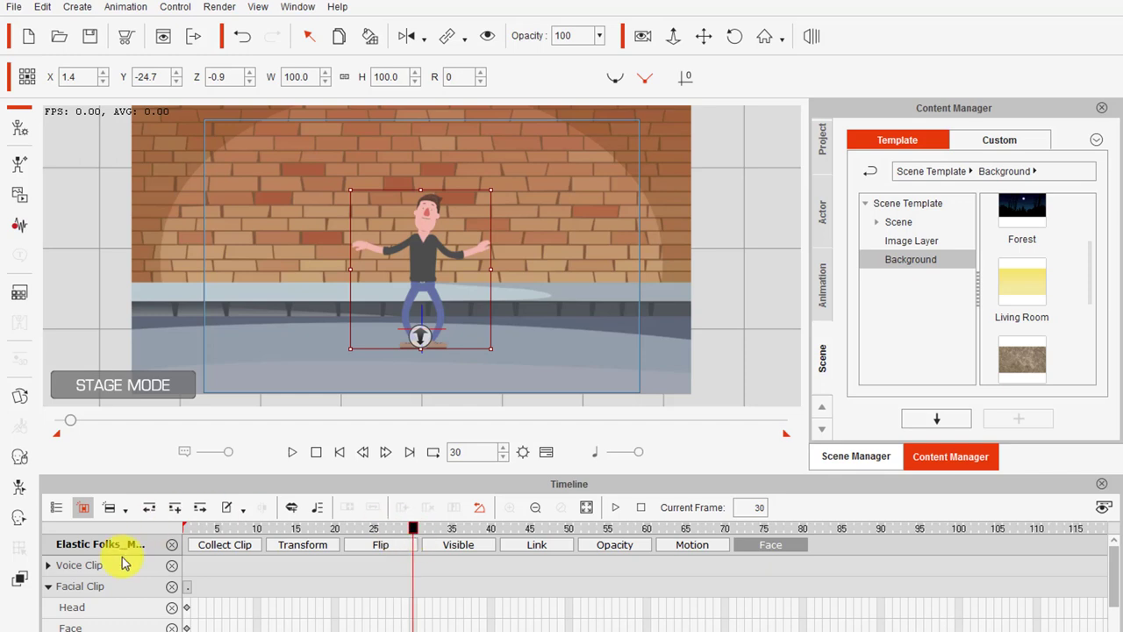
{"action": "left_click", "coordinate": [416, 616]}
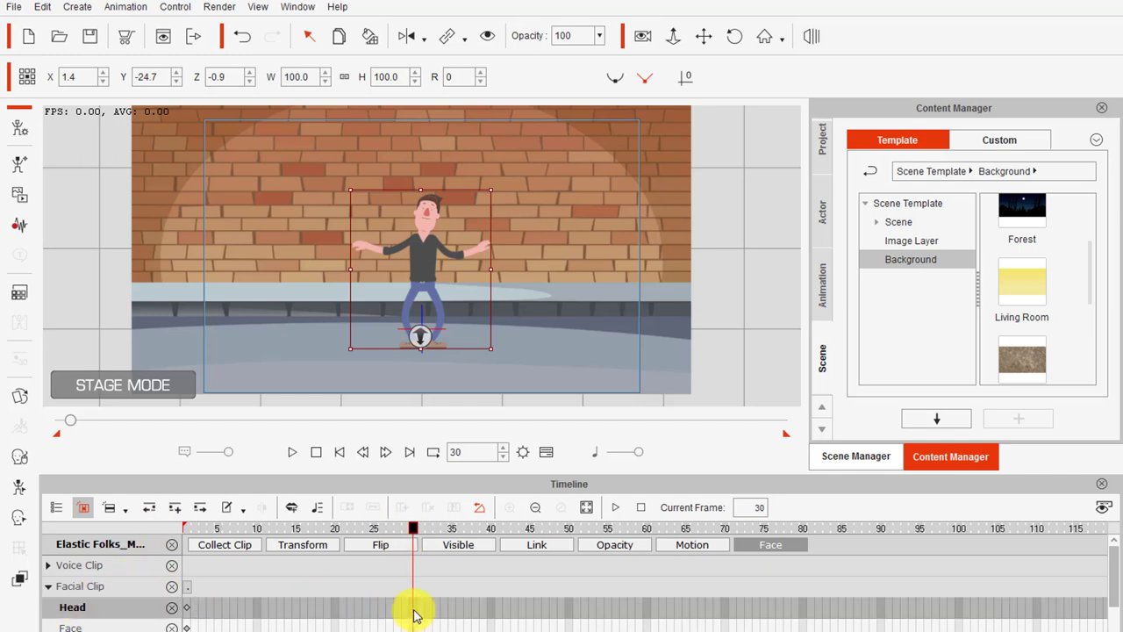
{"action": "double_click", "coordinate": [416, 617]}
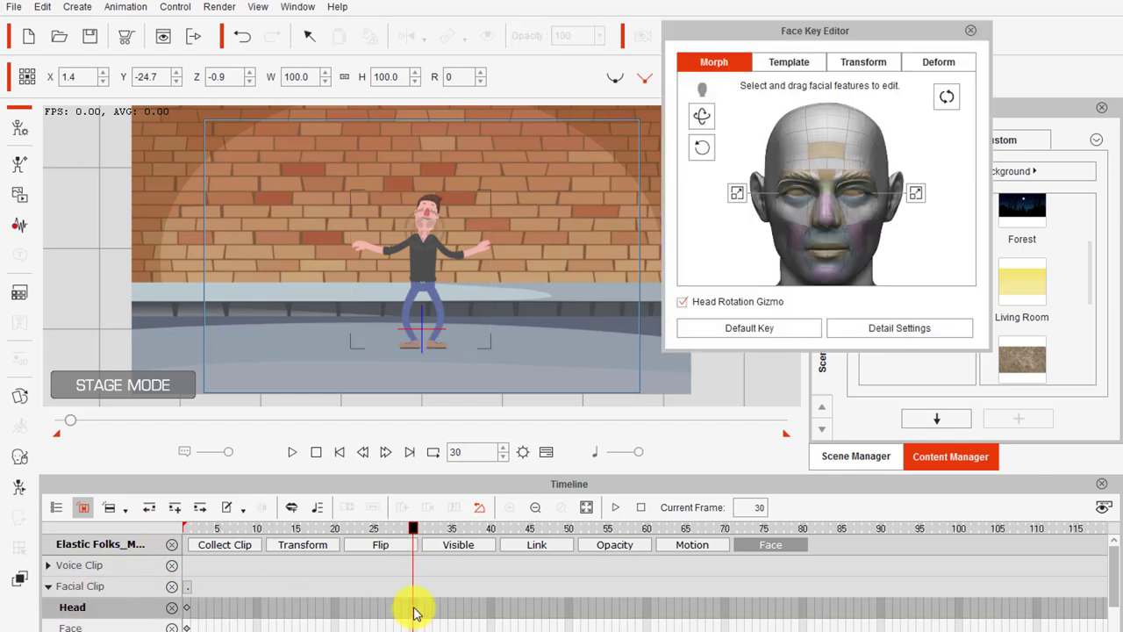
{"action": "left_click", "coordinate": [742, 328]}
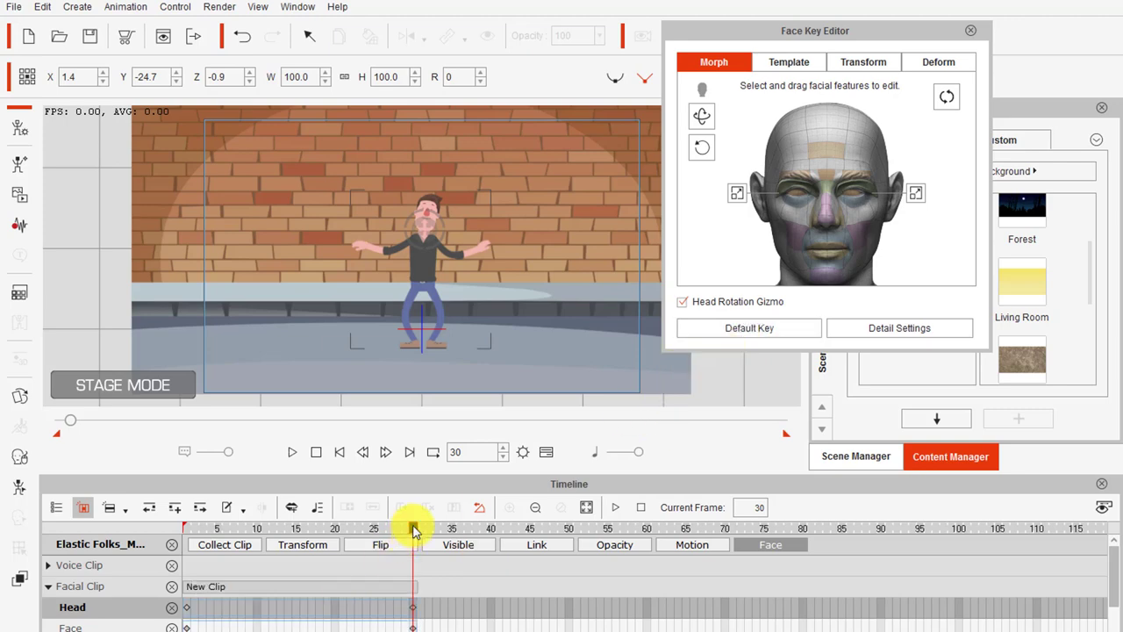
Key head turns with the rotation gizmo at frames 38 and 44, and turn the head back toward the front at frame 51.
{"action": "left_click_drag", "start_coordinate": [431, 277], "coordinate": [290, 251]}
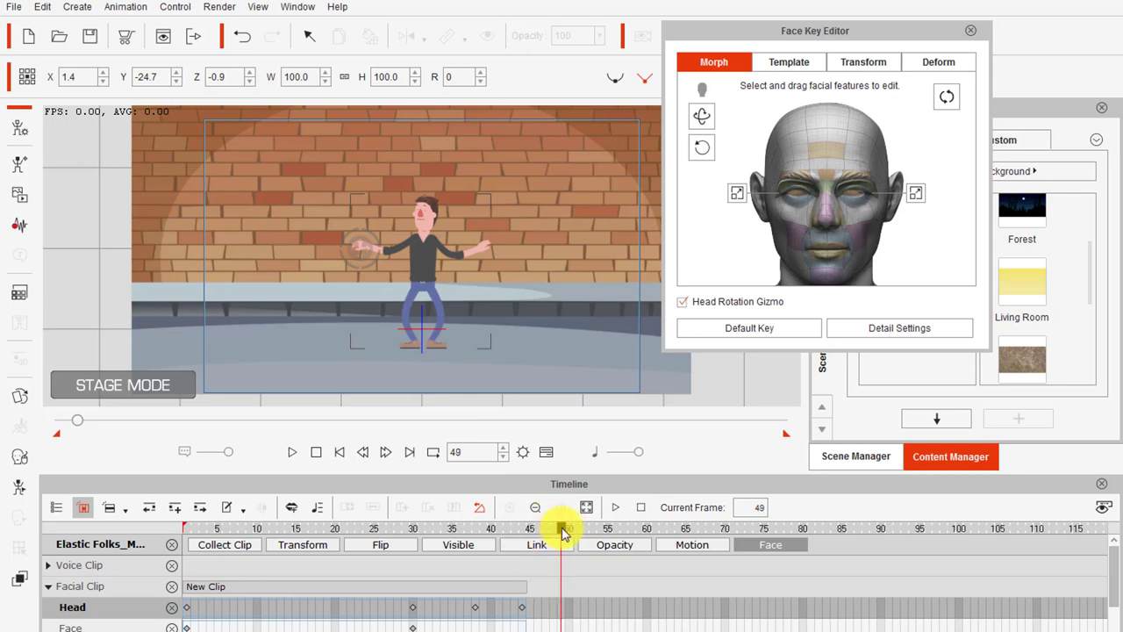
{"action": "left_click_drag", "start_coordinate": [585, 539], "coordinate": [578, 536]}
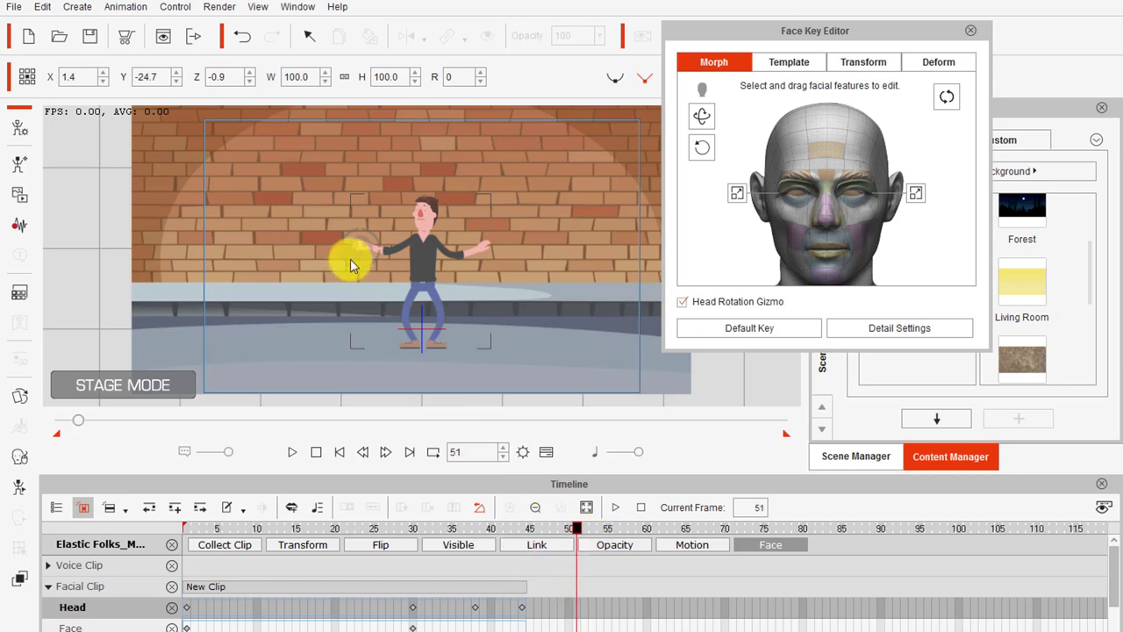
{"action": "left_click_drag", "start_coordinate": [361, 251], "coordinate": [429, 237]}
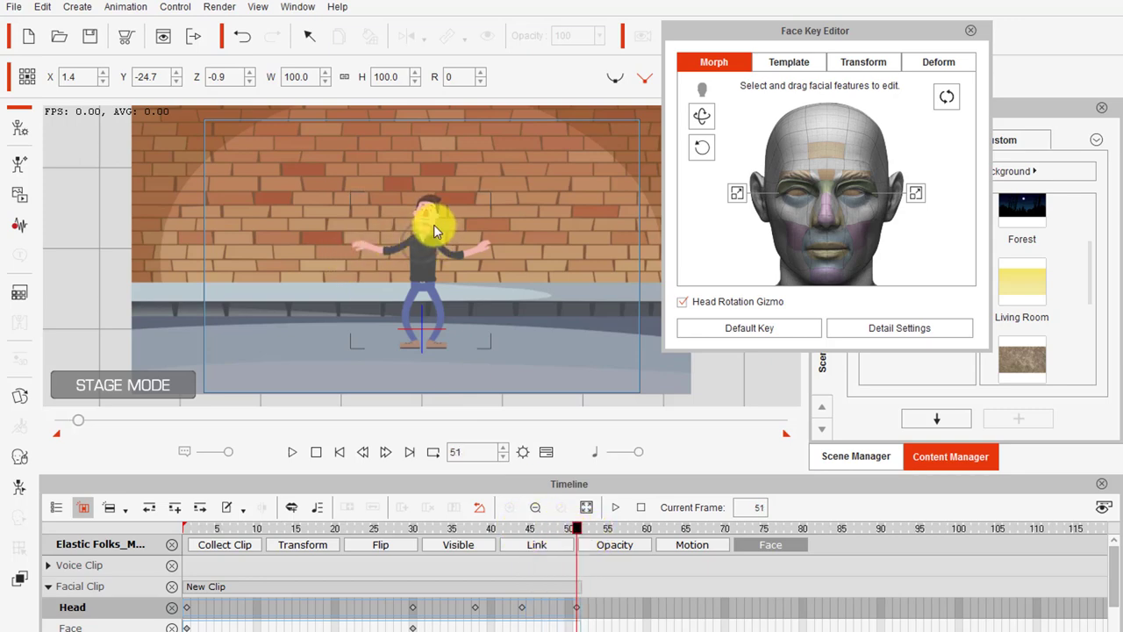